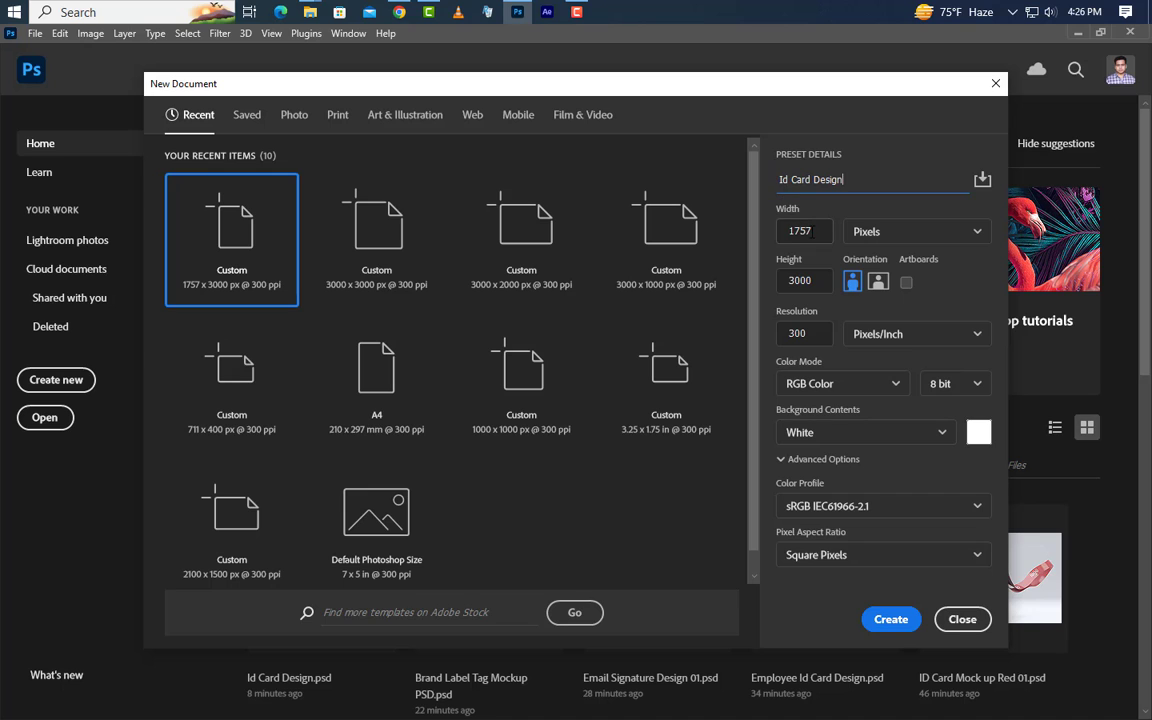
# Create a blank 'Id Card Design' document at 1757 × 3000 px and 300 ppi
pyautogui.click(811, 231)
pyautogui.click(816, 281)
pyautogui.doubleClick(818, 335)
pyautogui.click(900, 615)
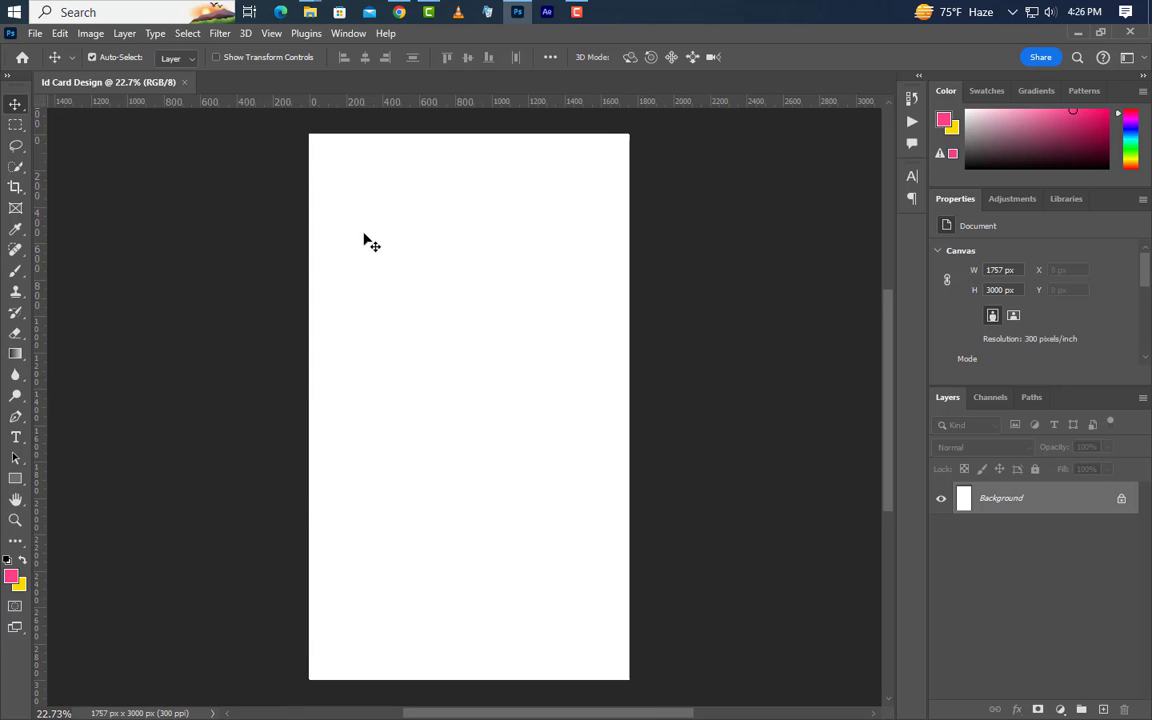
# Add 125 px margin guides on every side with New Guide Layout, then add empty Layer 1
pyautogui.click(270, 34)
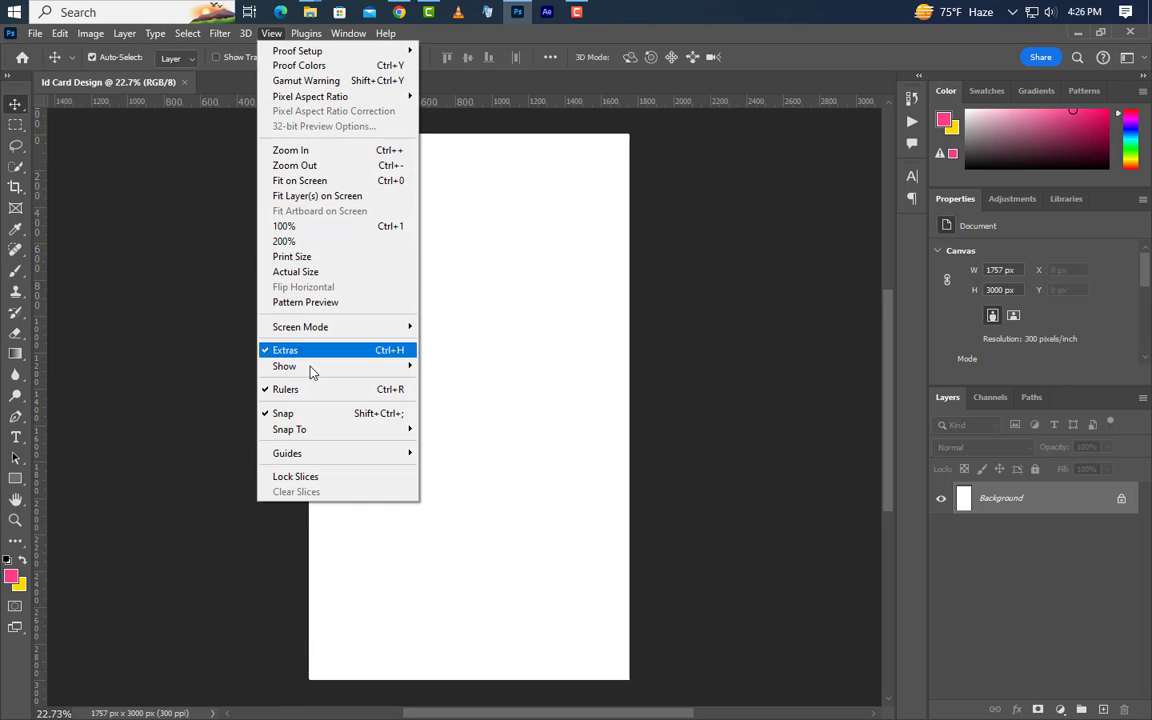
pyautogui.moveTo(321, 453)
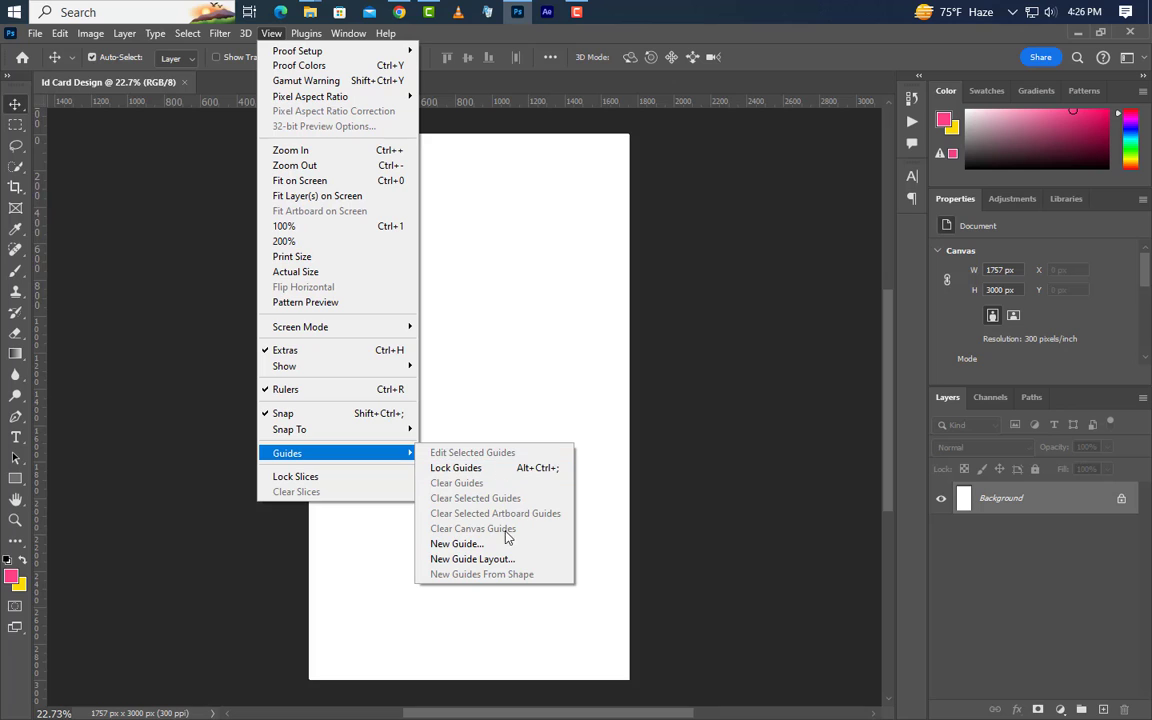
pyautogui.click(500, 559)
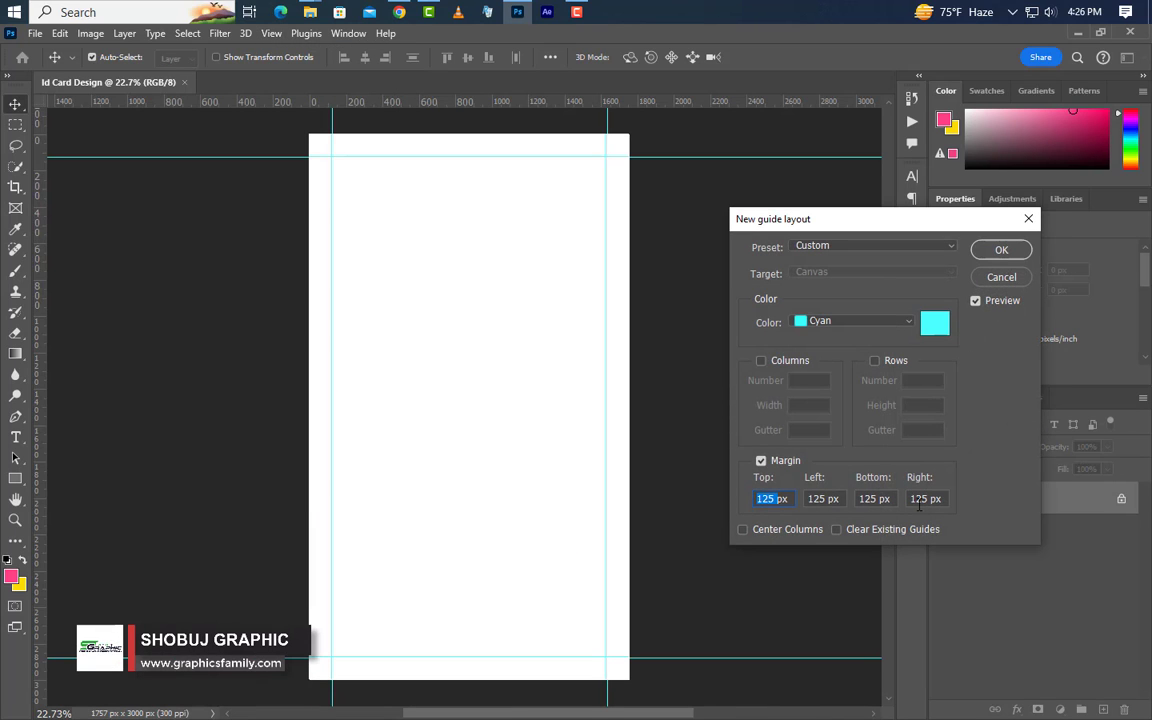
pyautogui.click(1001, 249)
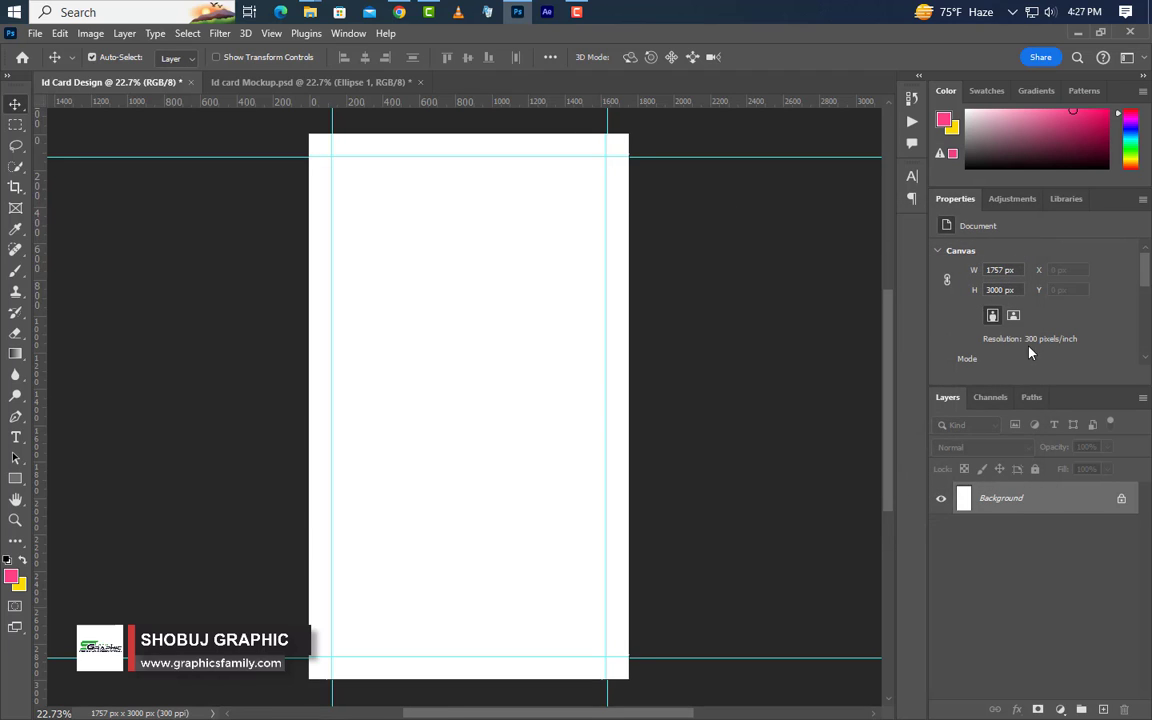
pyautogui.click(1103, 709)
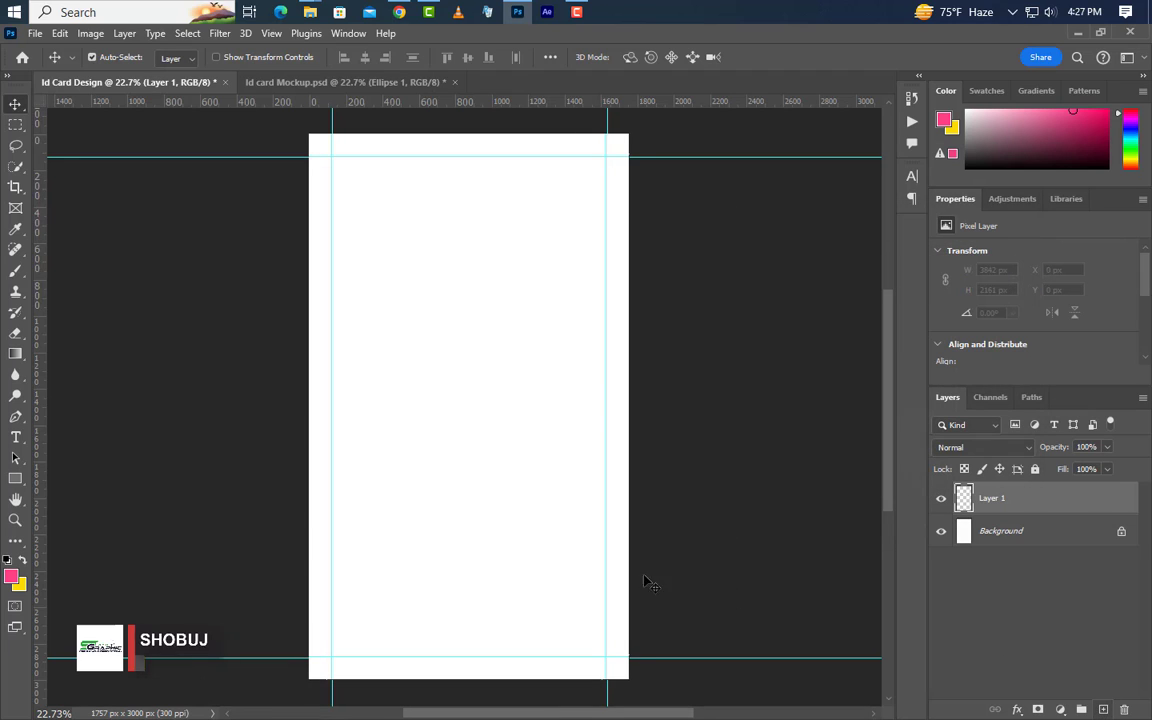
# Draw a pink circle with the Ellipse Tool and set its width to 1757 px
pyautogui.click(15, 478)
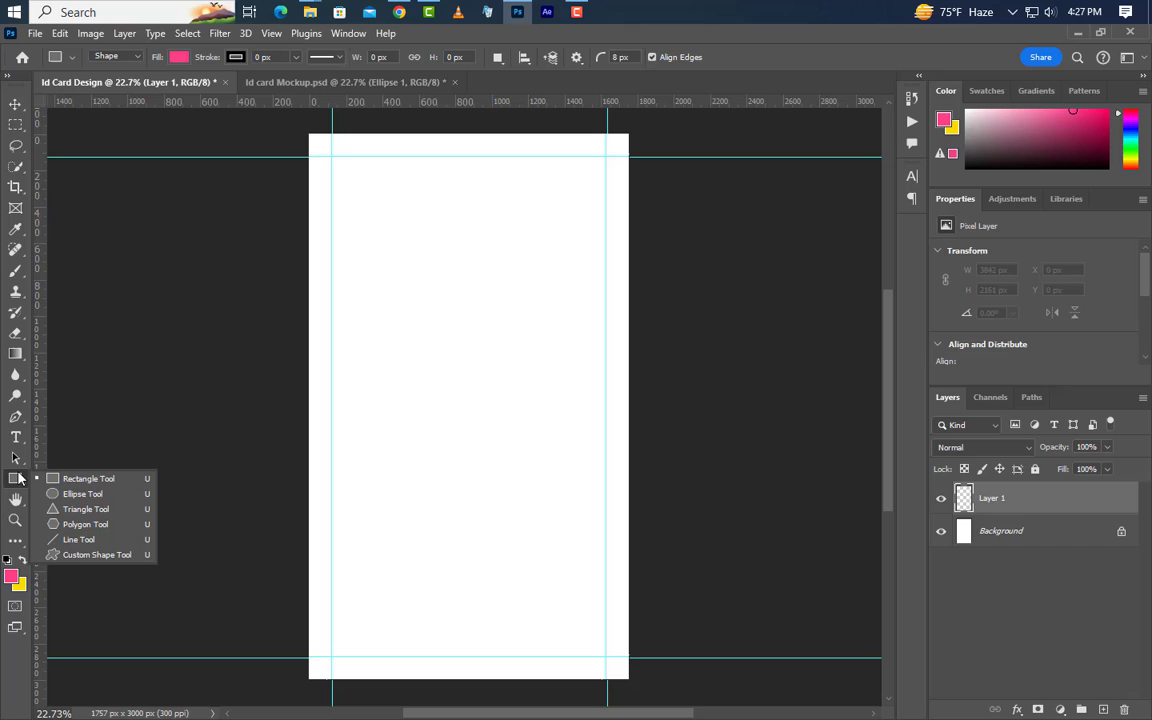
pyautogui.click(74, 494)
pyautogui.moveTo(367, 258); pyautogui.dragTo(566, 404)
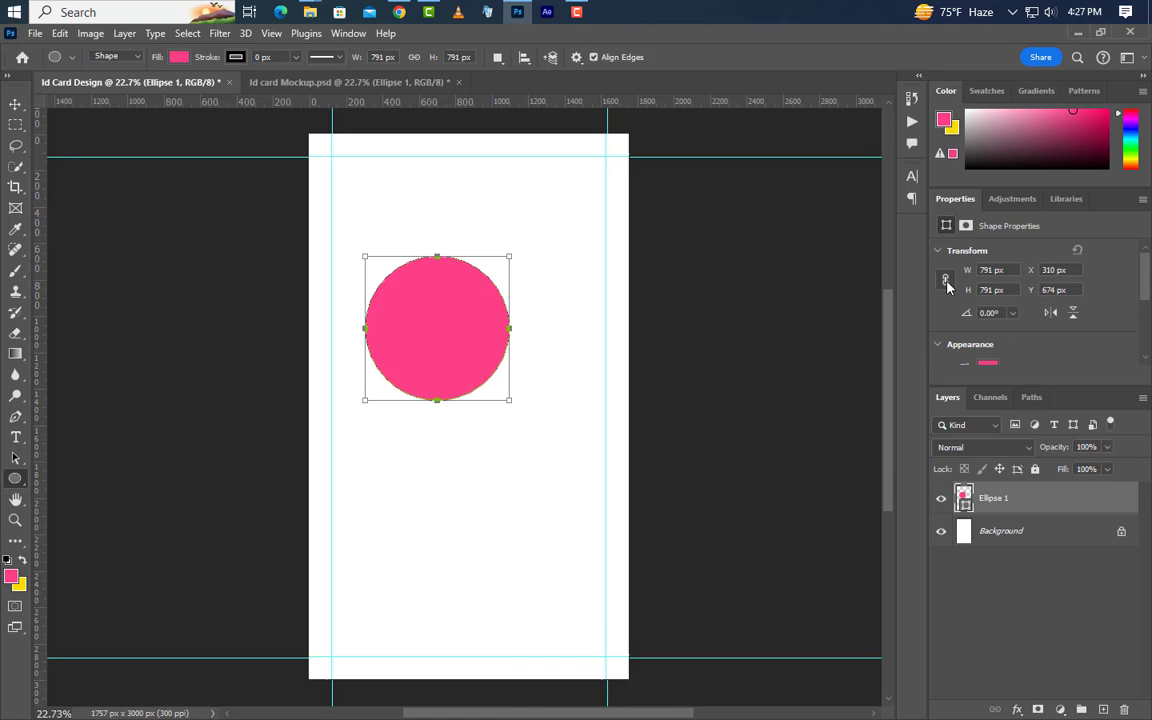
pyautogui.click(991, 271)
pyautogui.write('1757')
pyautogui.press('Return')
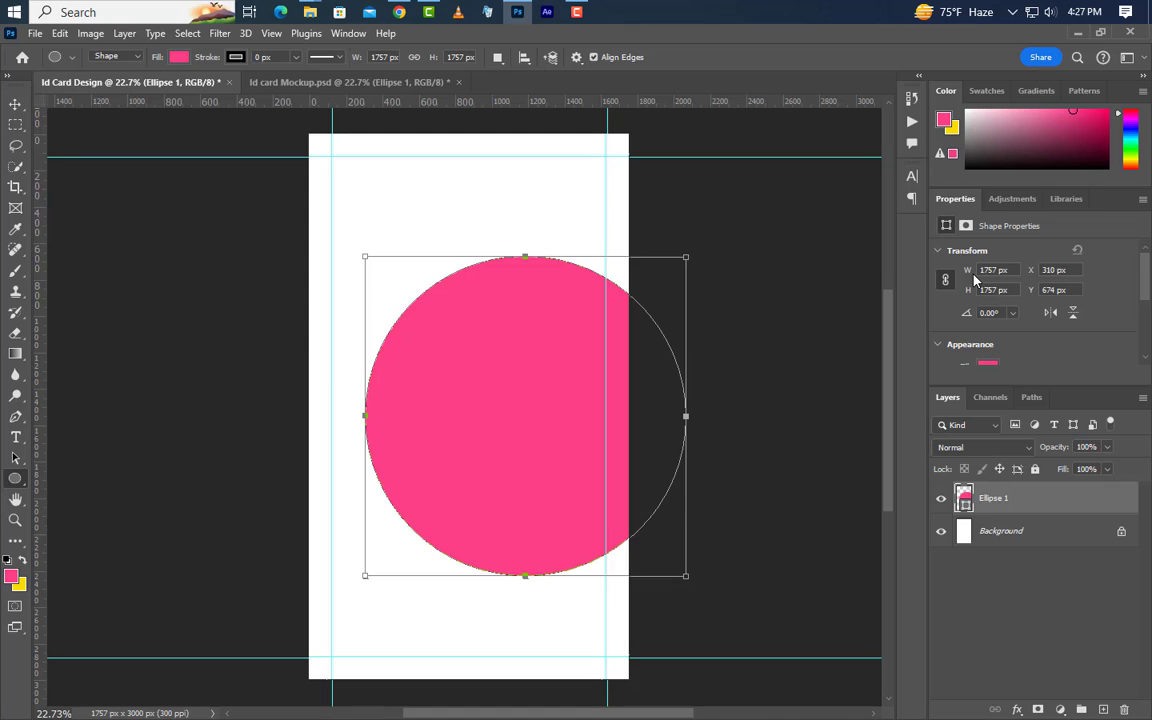
# Move the circle up so it is centred on the card's top edge
pyautogui.click(15, 106)
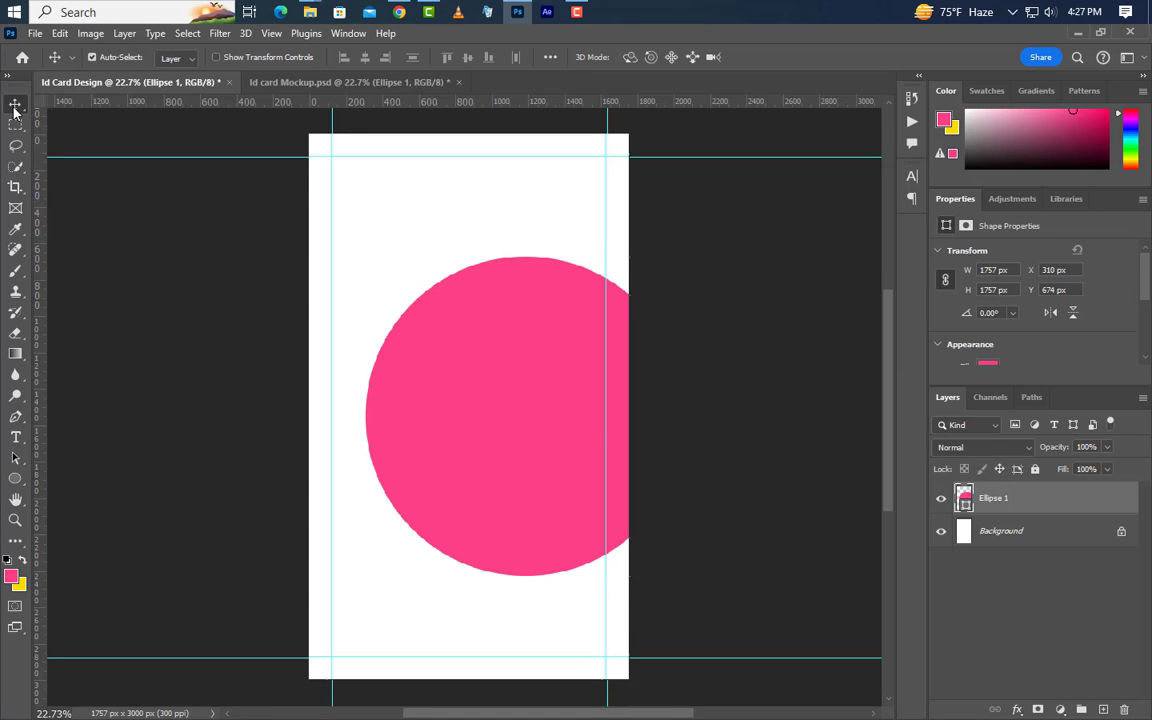
pyautogui.hotkey('ctrl', 't')
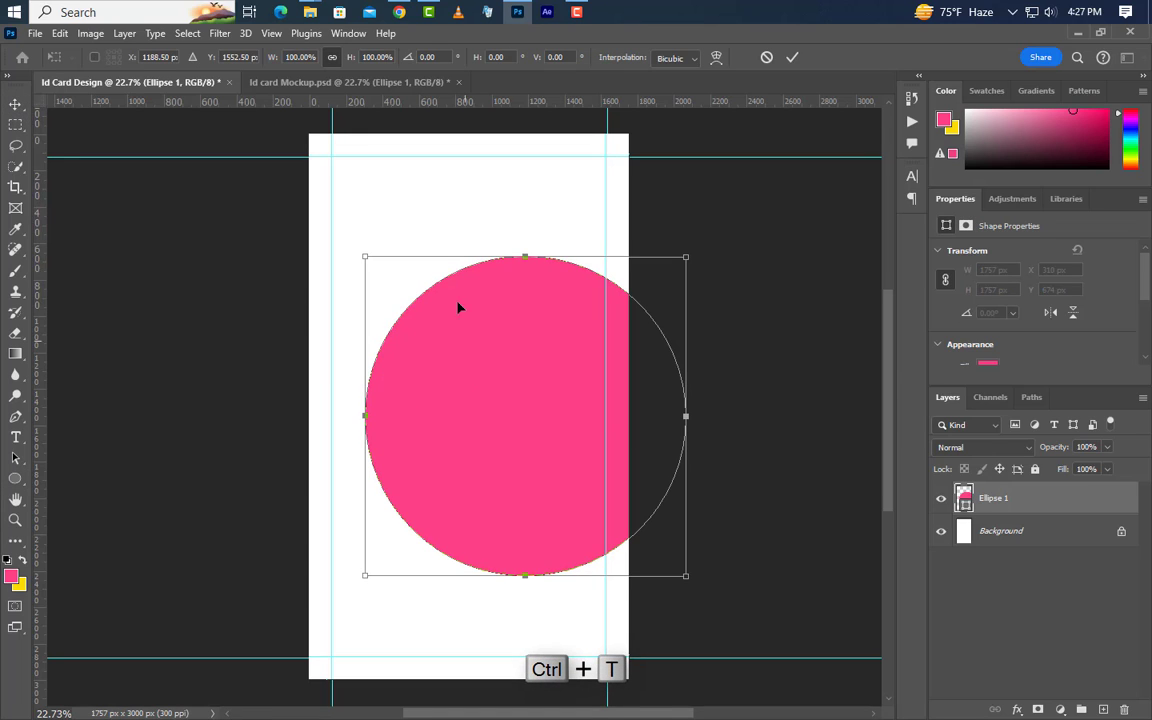
pyautogui.moveTo(494, 365); pyautogui.dragTo(460, 181)
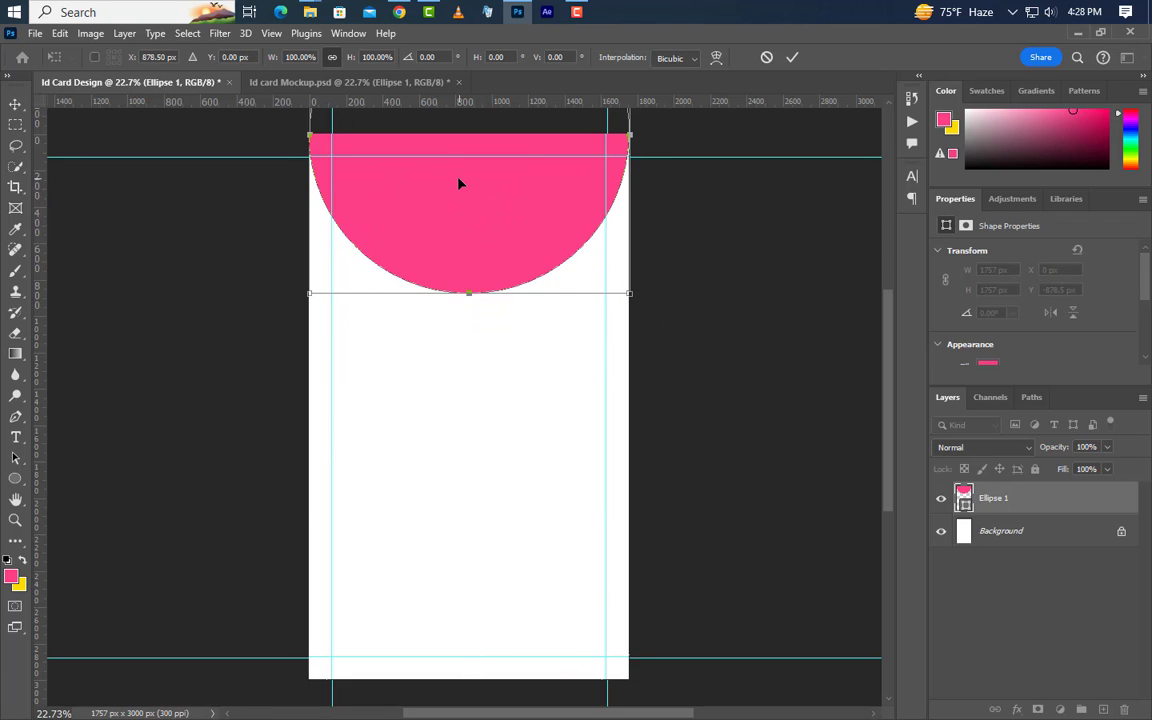
pyautogui.click(791, 58)
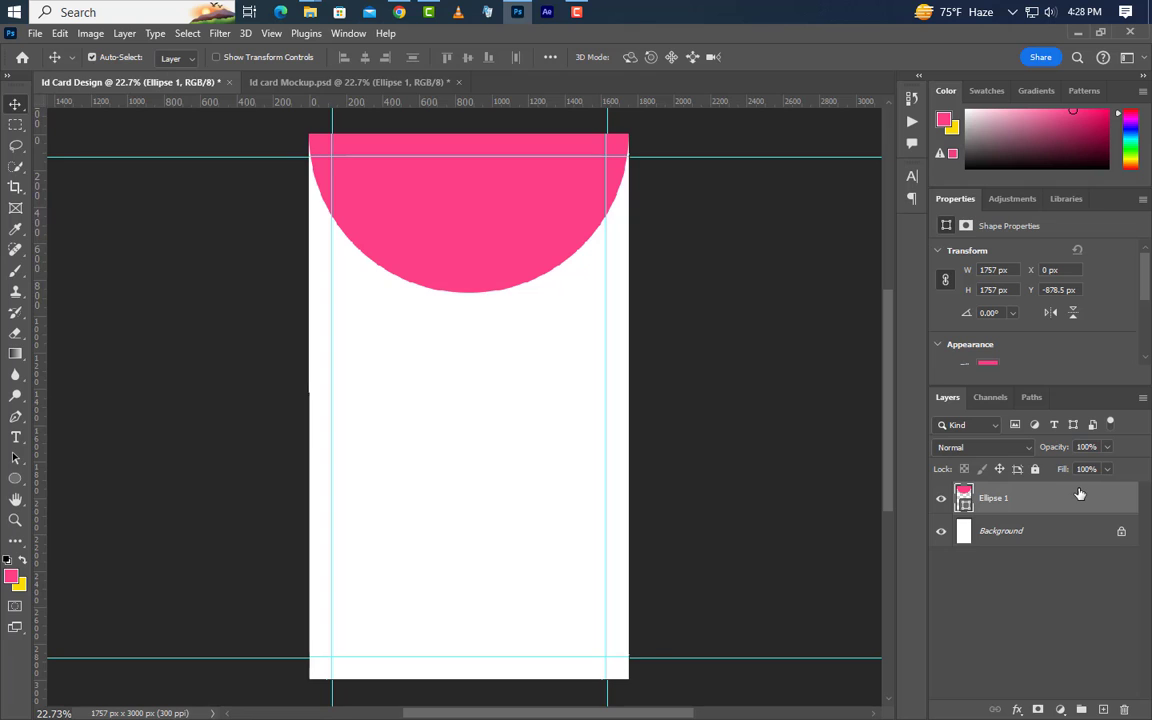
# Give Ellipse 1 a 90° Gradient Overlay from blue 0195be to purple c09bd7
pyautogui.doubleClick(1003, 497)
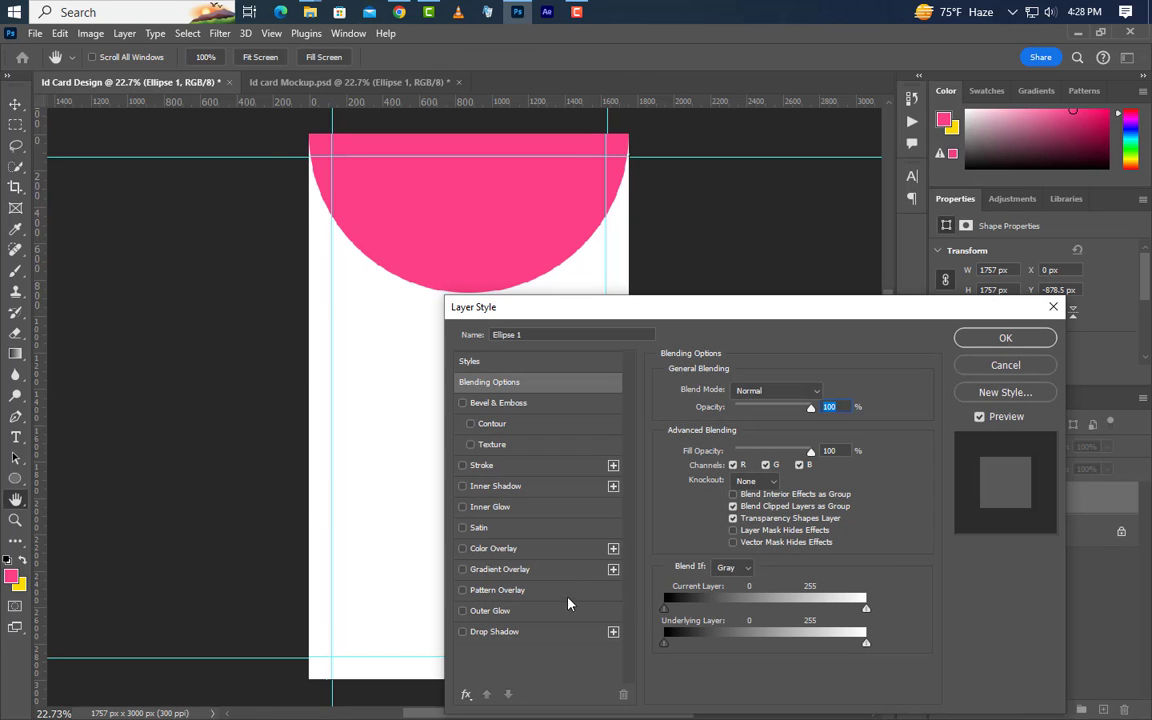
pyautogui.click(556, 570)
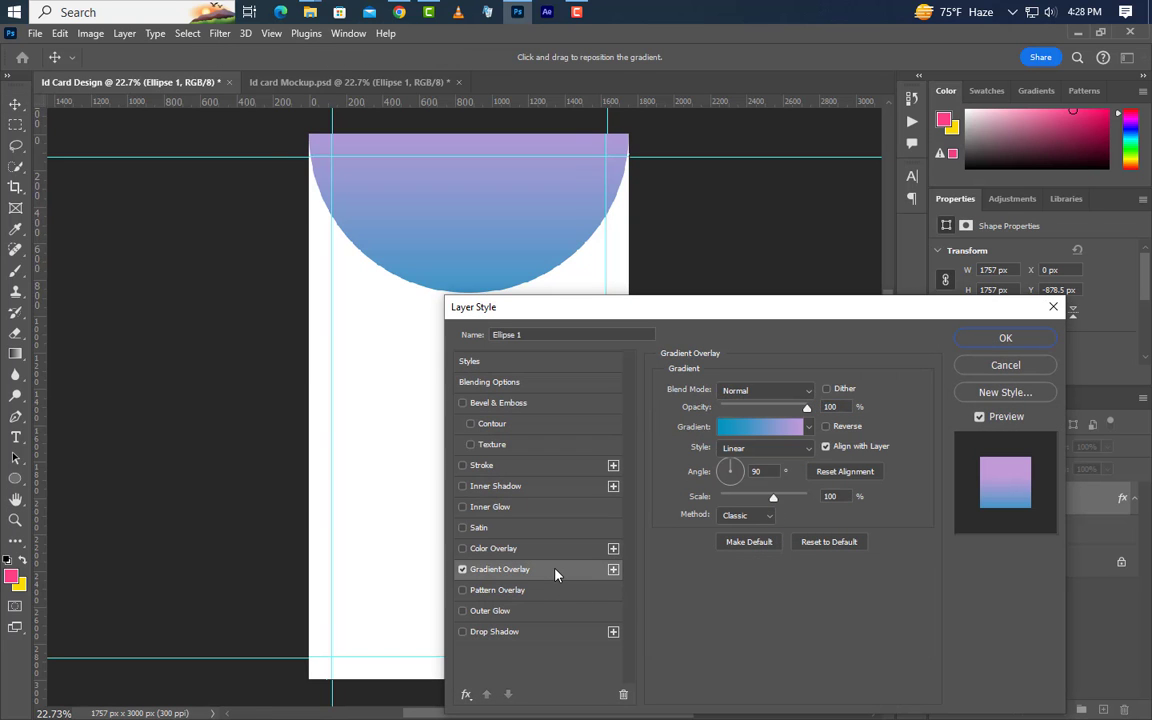
pyautogui.click(779, 435)
pyautogui.doubleClick(799, 584)
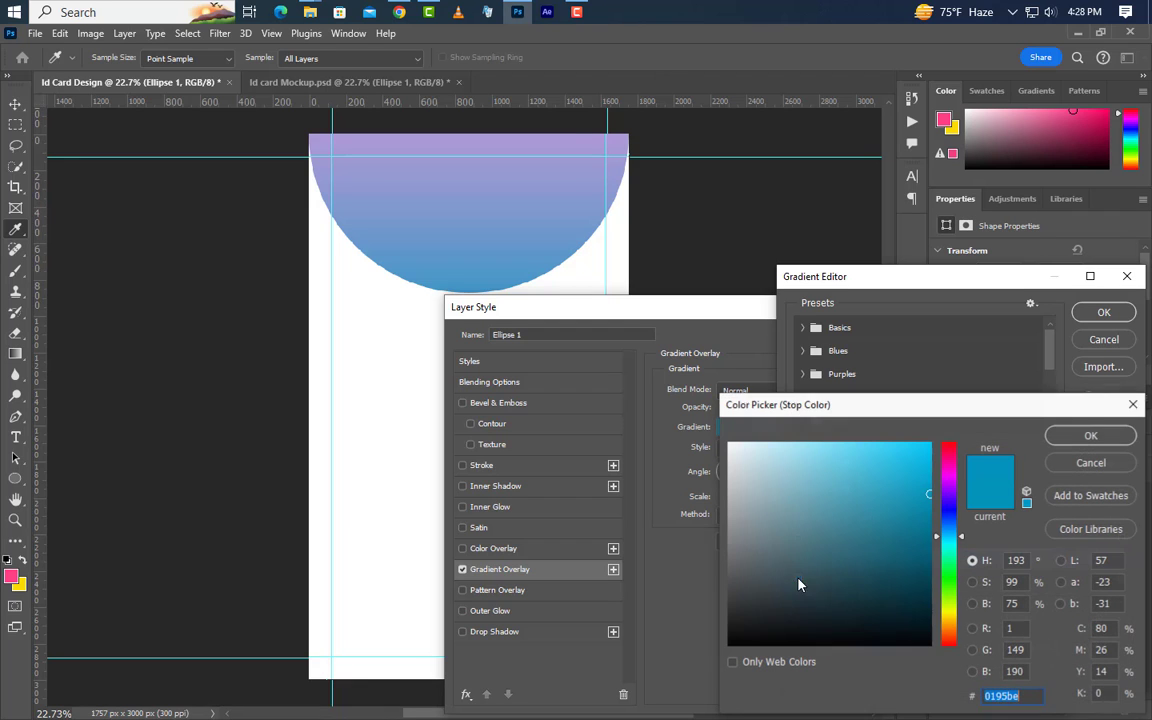
pyautogui.click(1070, 438)
pyautogui.doubleClick(1121, 579)
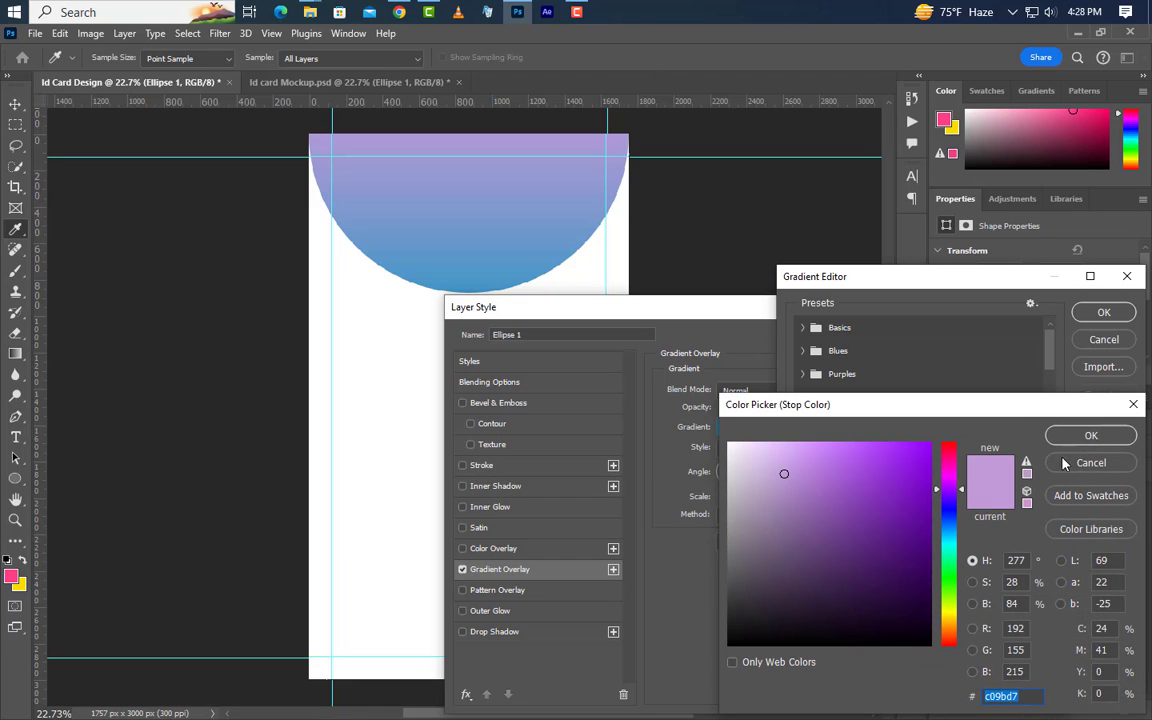
pyautogui.click(1085, 436)
pyautogui.click(1100, 312)
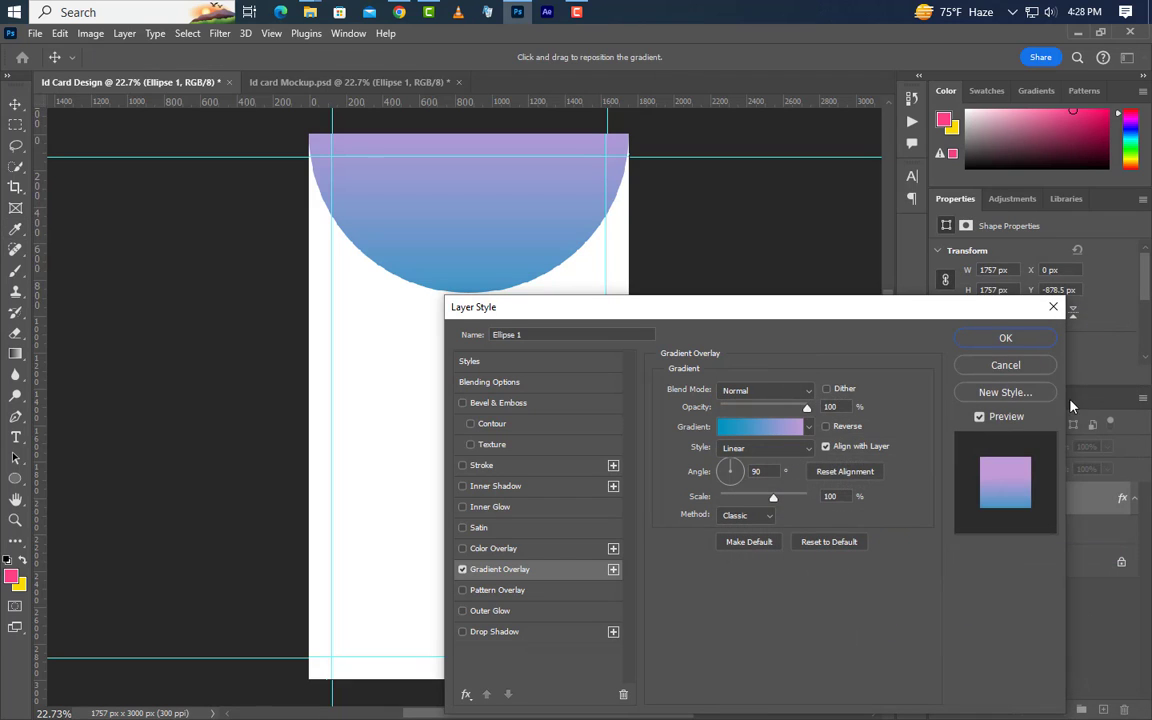
pyautogui.moveTo(852, 407); pyautogui.dragTo(823, 407)
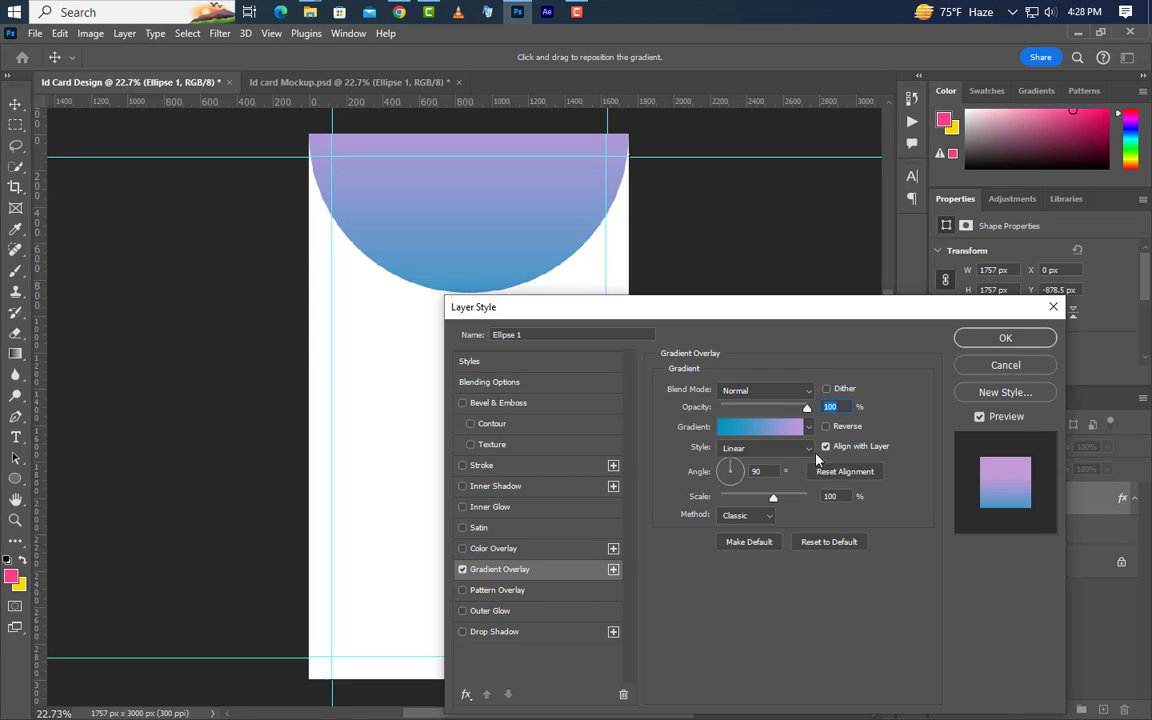
pyautogui.moveTo(765, 472); pyautogui.dragTo(750, 471)
pyautogui.moveTo(840, 497); pyautogui.dragTo(820, 498)
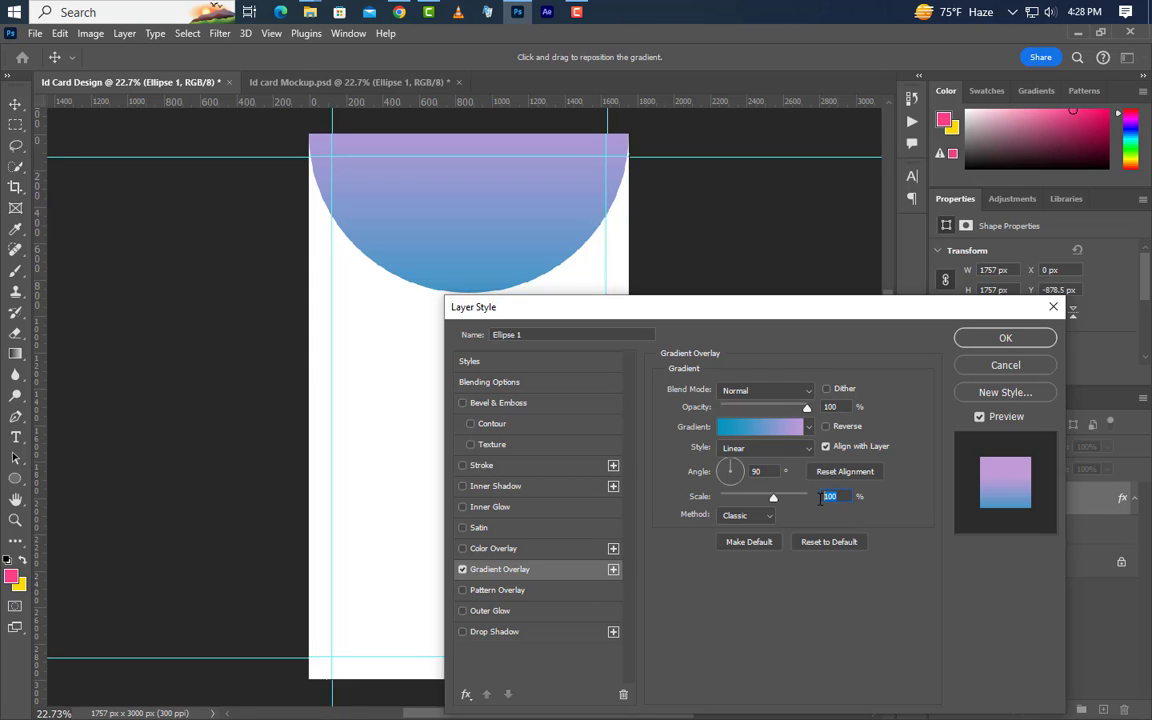
pyautogui.click(1005, 338)
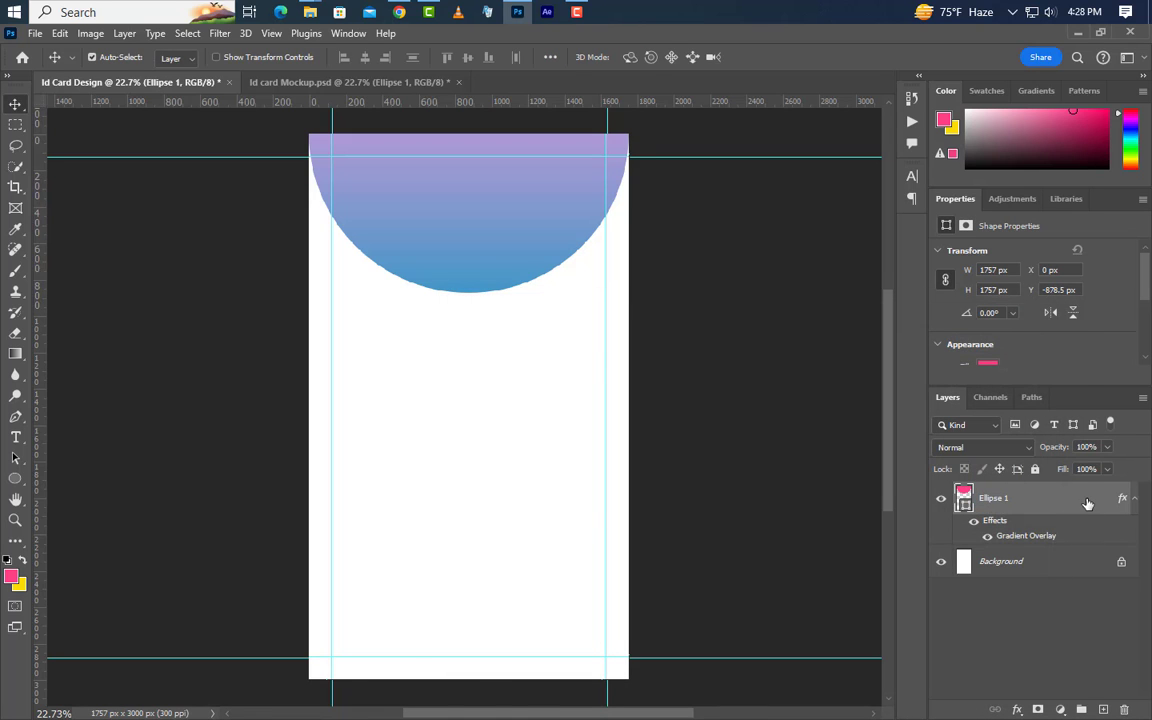
# Duplicate Ellipse 1 as Ellipse 1 copy
pyautogui.rightClick(1088, 503)
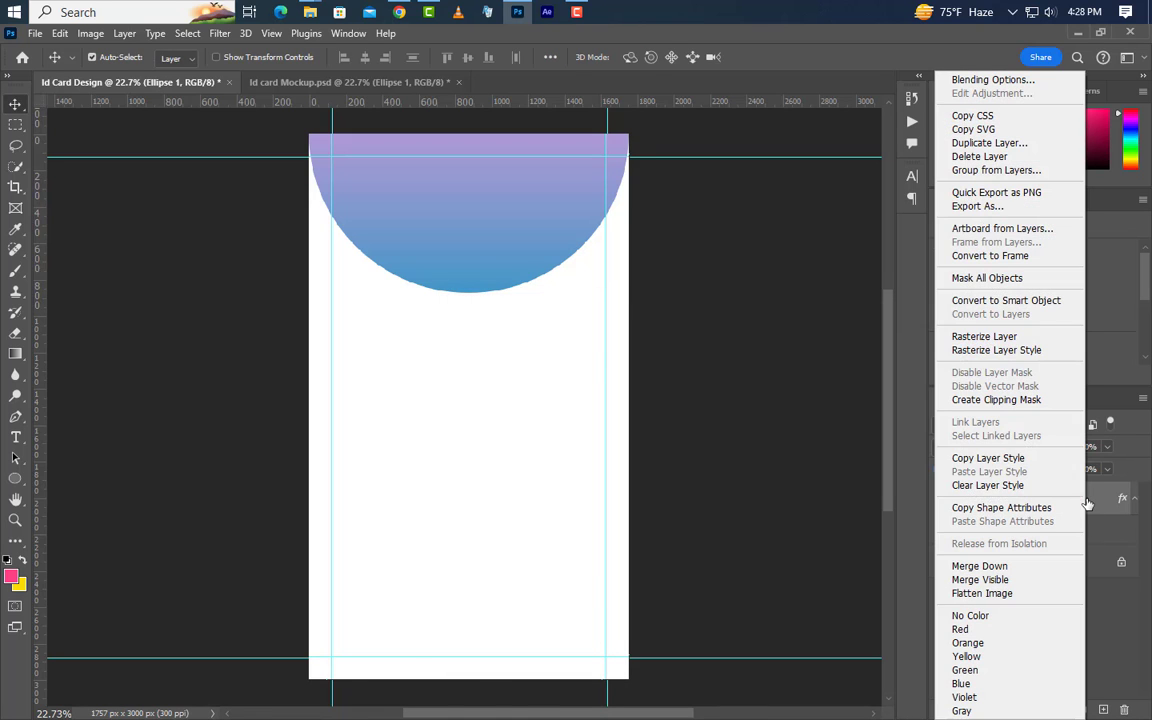
pyautogui.click(981, 145)
pyautogui.click(722, 216)
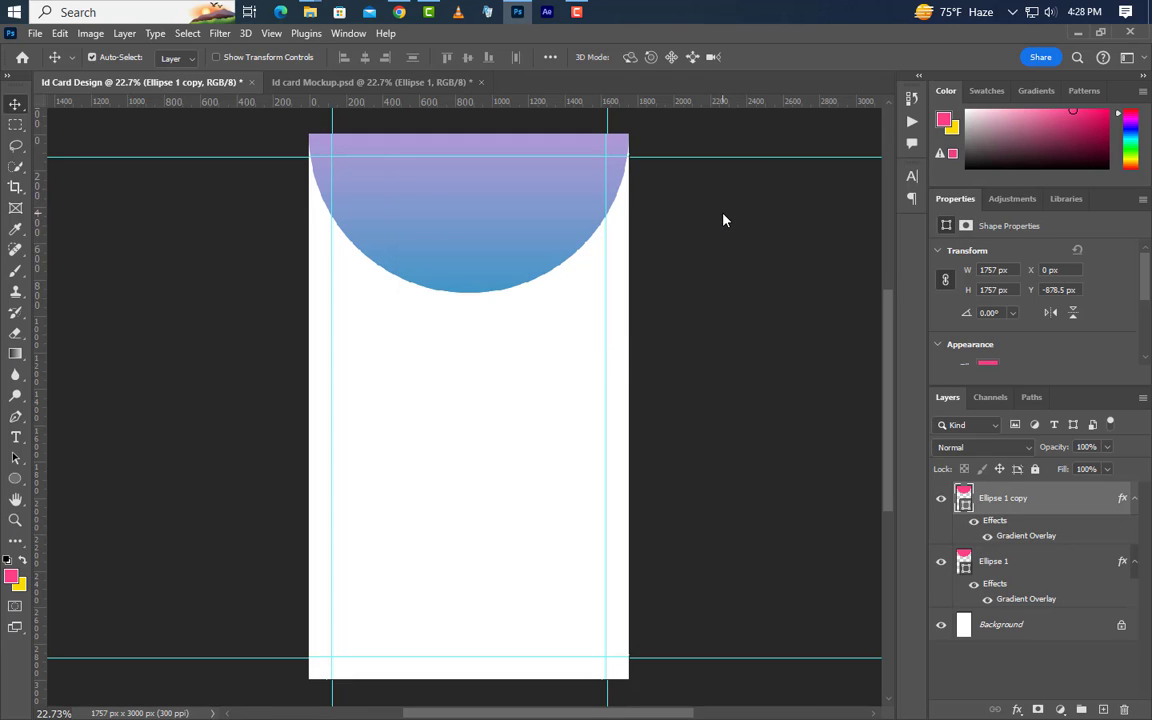
# Enlarge the original Ellipse 1 to 2200 px, centre it on the copy, and set 30% opacity
pyautogui.click(1035, 576)
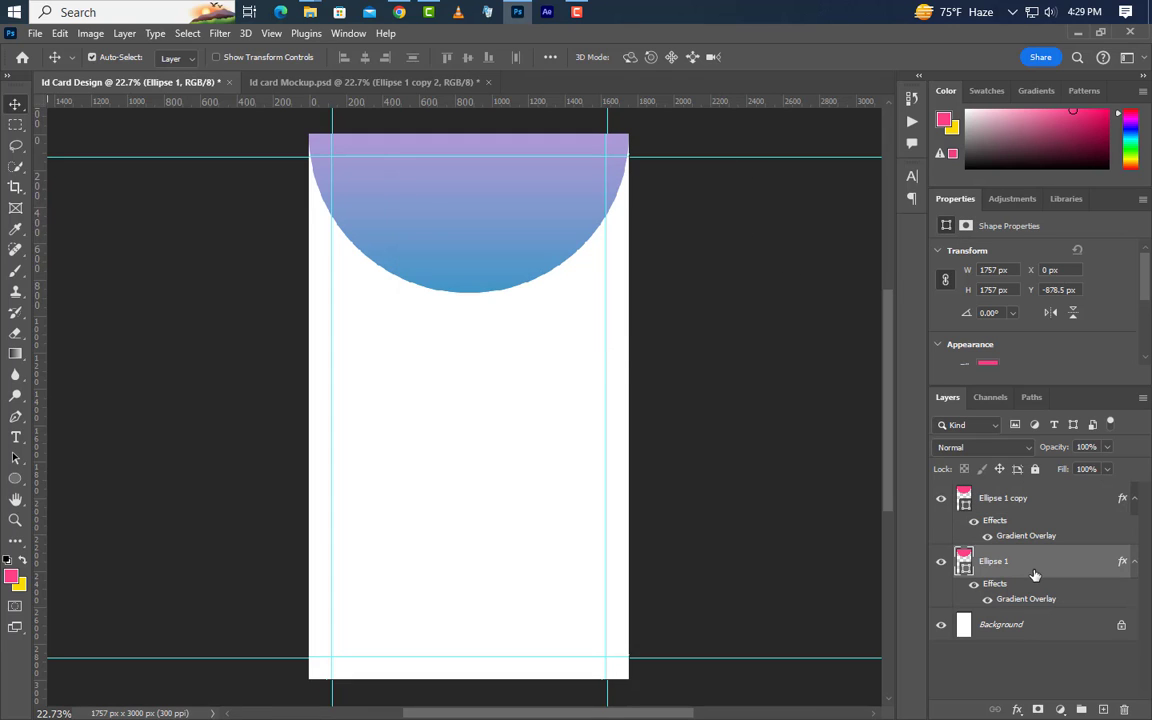
pyautogui.click(968, 270)
pyautogui.press('Return')
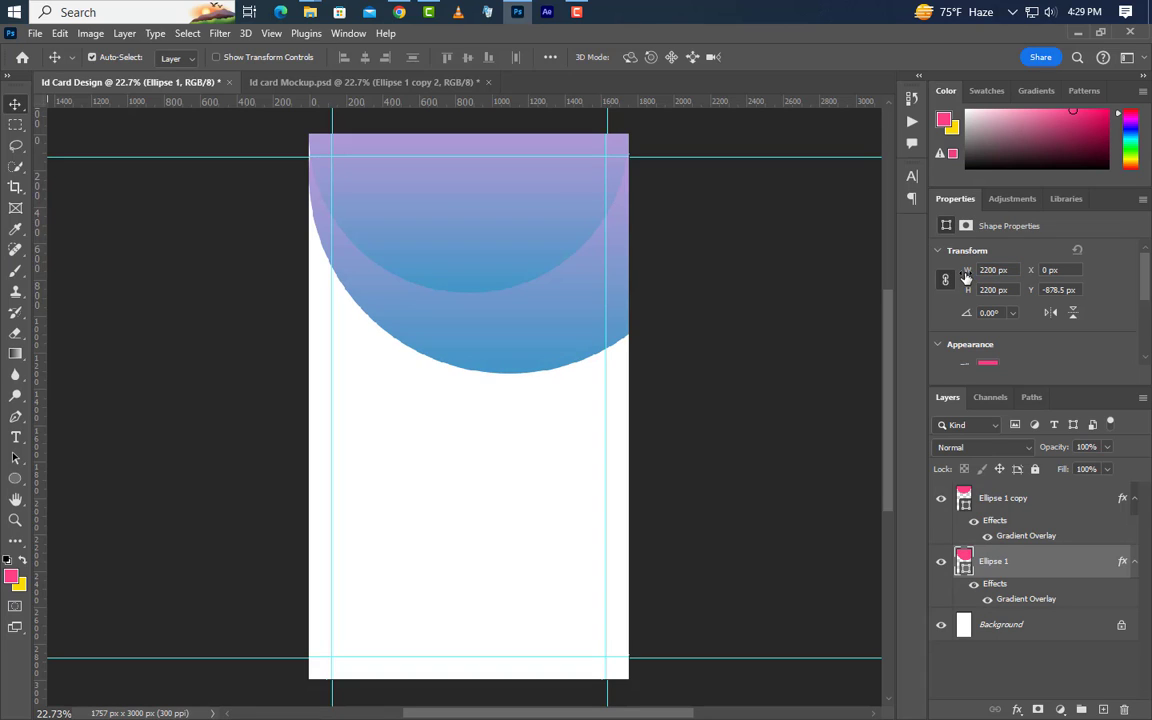
pyautogui.keyDown('ctrl'); pyautogui.click(965, 500); pyautogui.keyUp('ctrl')
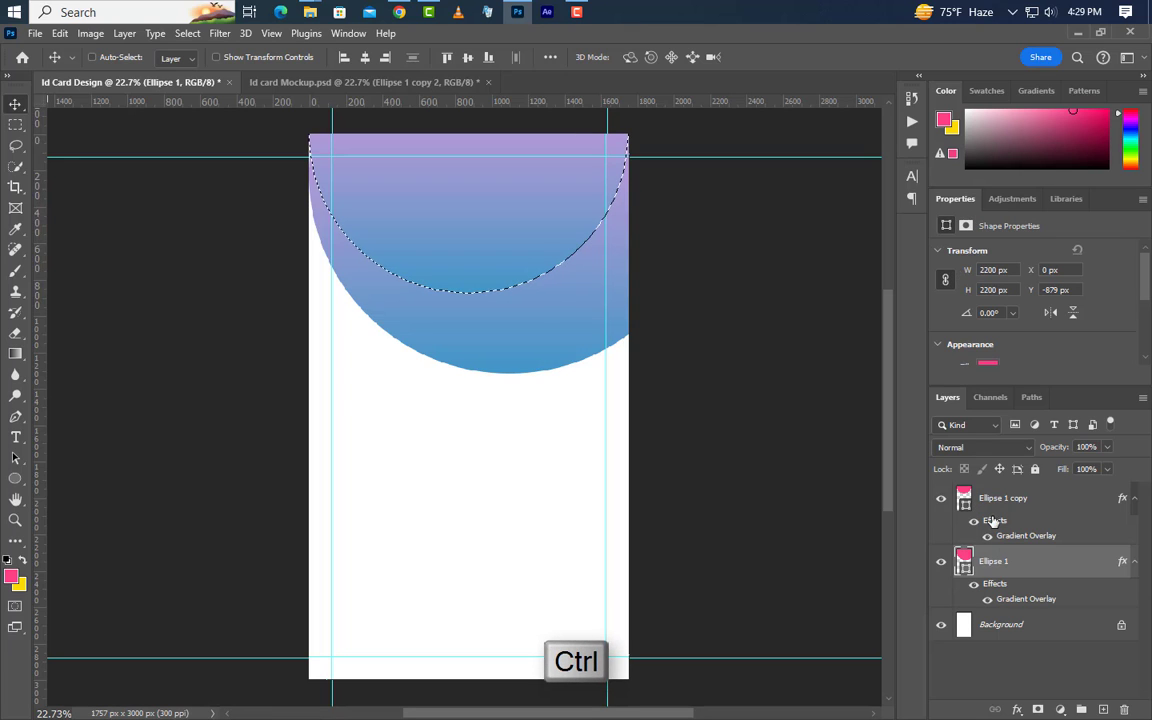
pyautogui.click(365, 57)
pyautogui.click(467, 57)
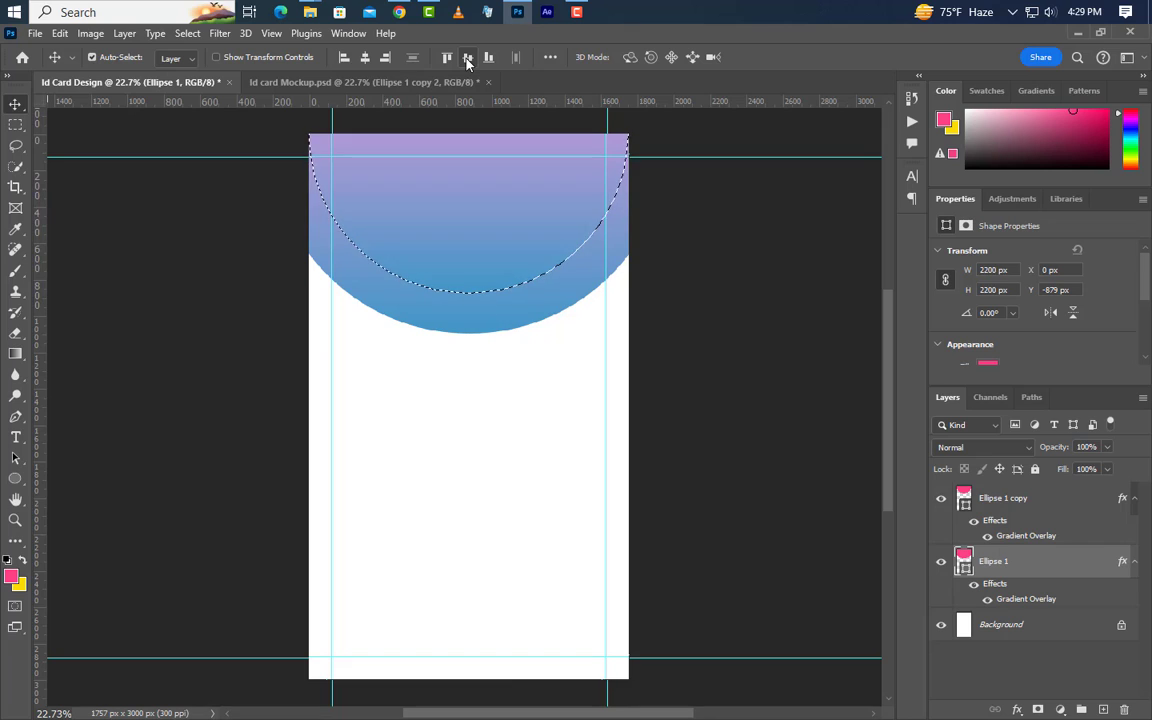
pyautogui.hotkey('ctrl', 'd')
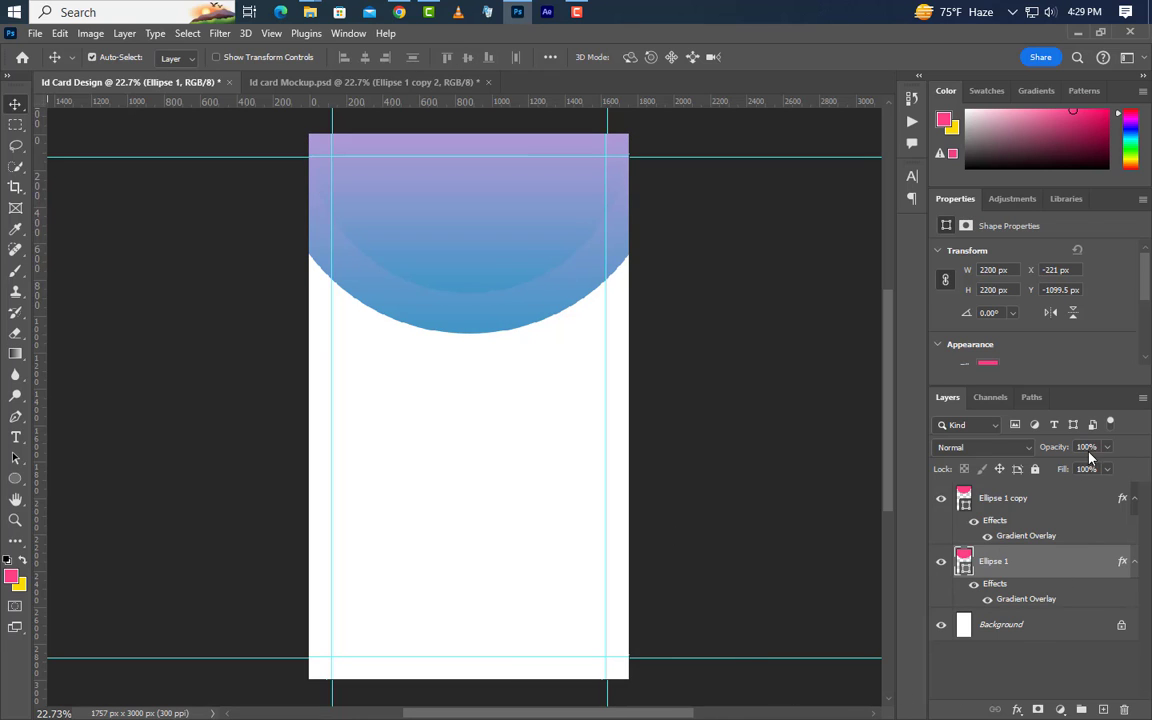
pyautogui.write('30')
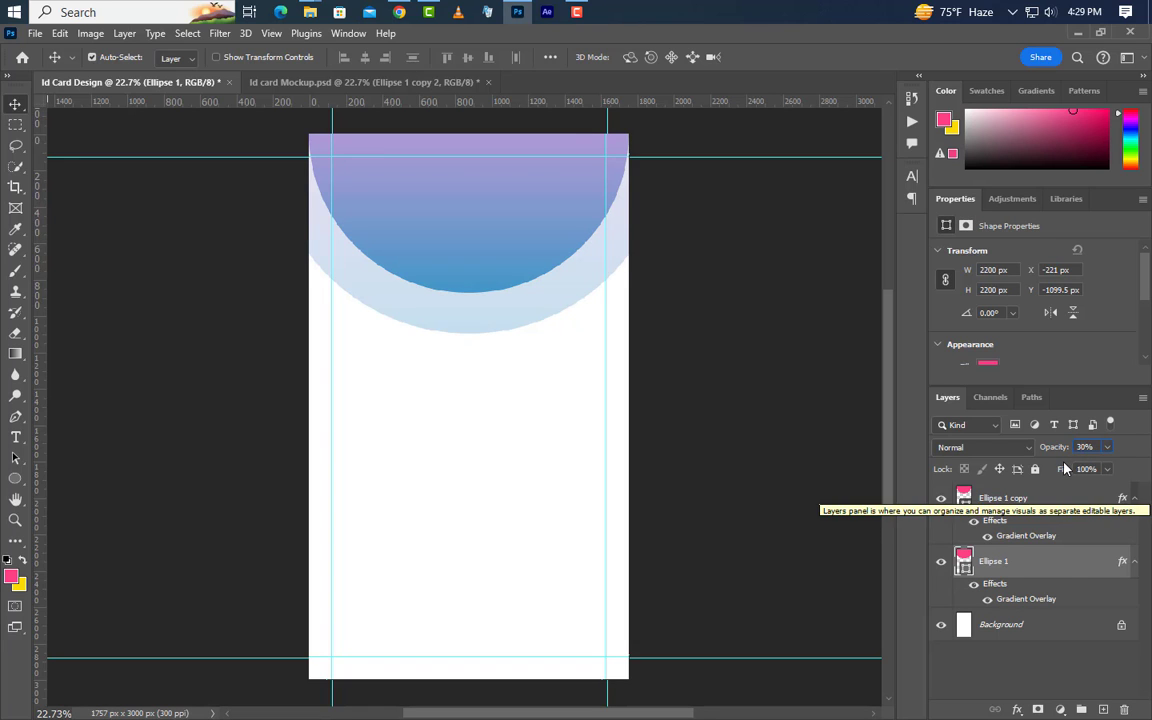
pyautogui.press('Return')
# Reposition the gradient overlay inside the enlarged Ellipse 1
pyautogui.doubleClick(1040, 604)
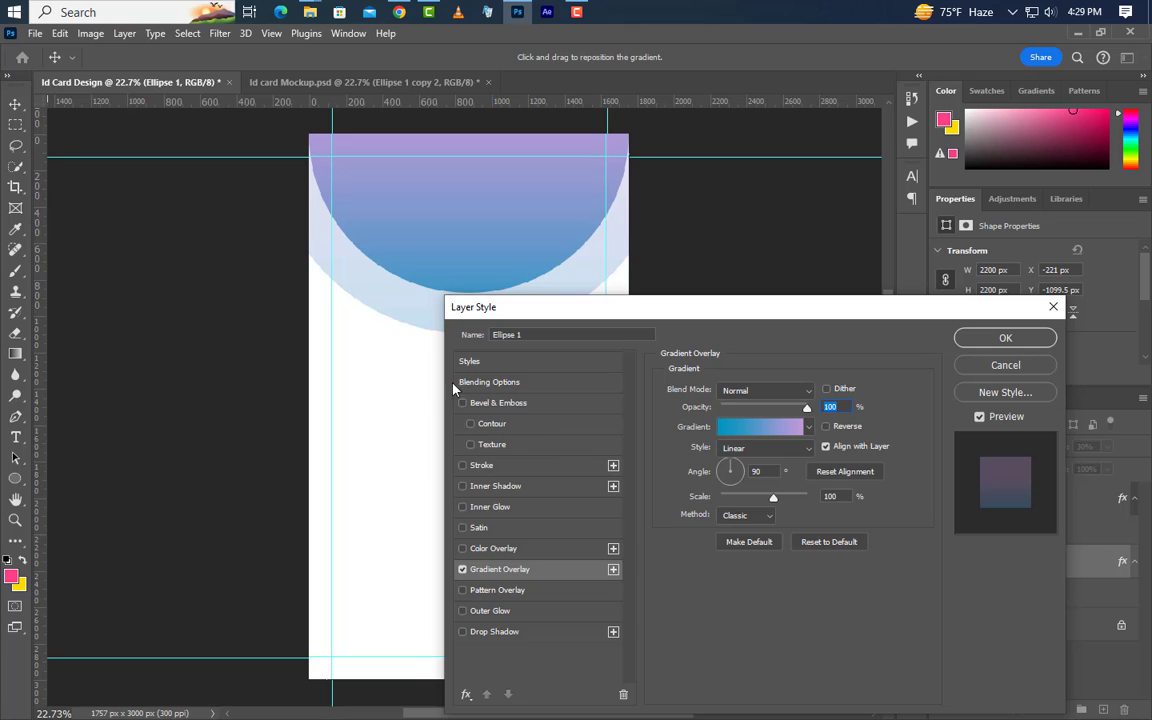
pyautogui.moveTo(418, 388); pyautogui.dragTo(416, 352)
pyautogui.click(1033, 346)
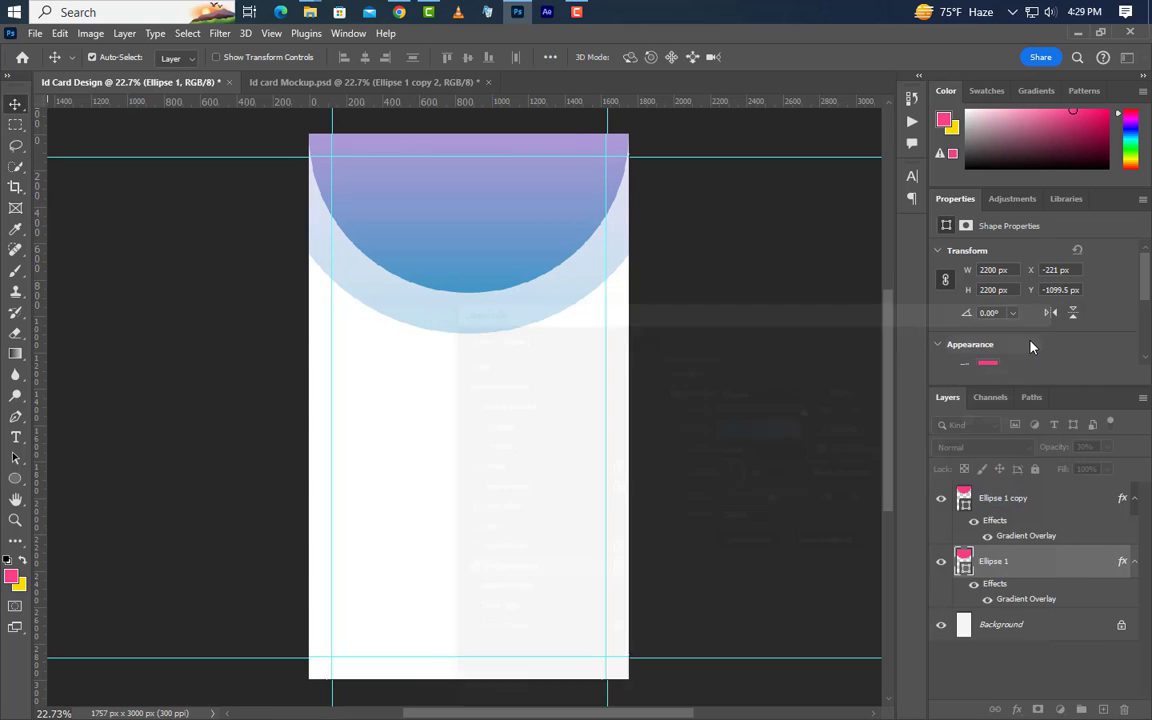
# Duplicate Ellipse 1 as Ellipse 1 copy 2, place it below Ellipse 1, at 100% opacity
pyautogui.rightClick(1069, 571)
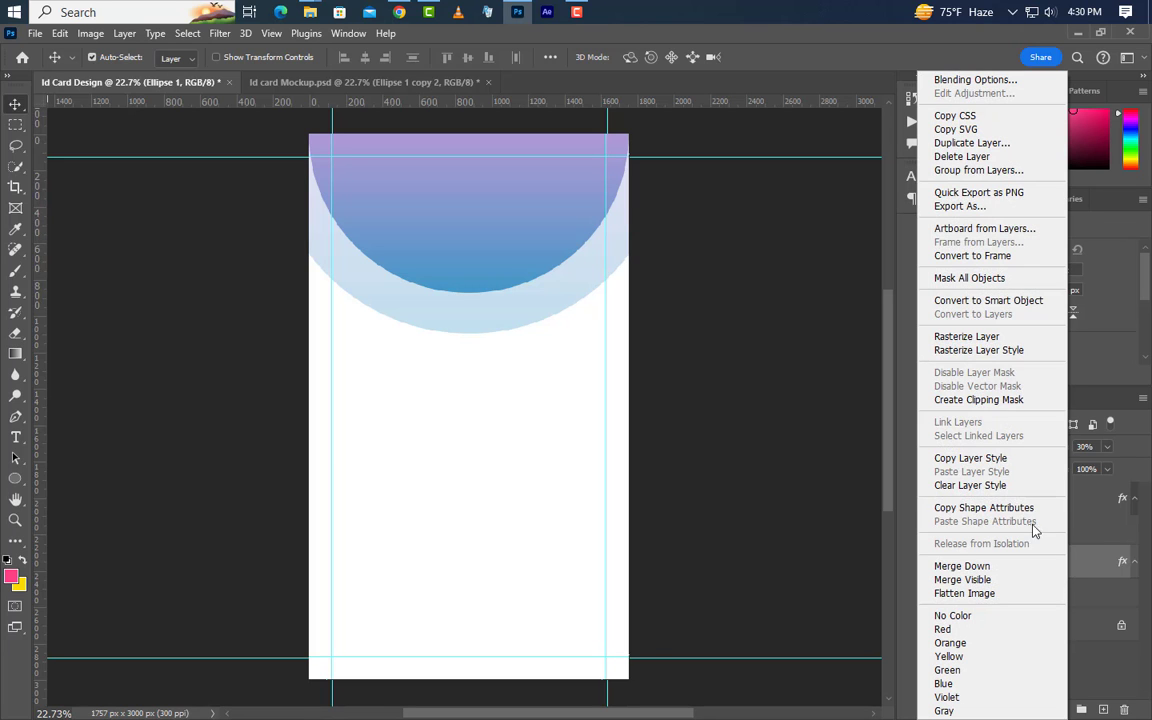
pyautogui.click(970, 143)
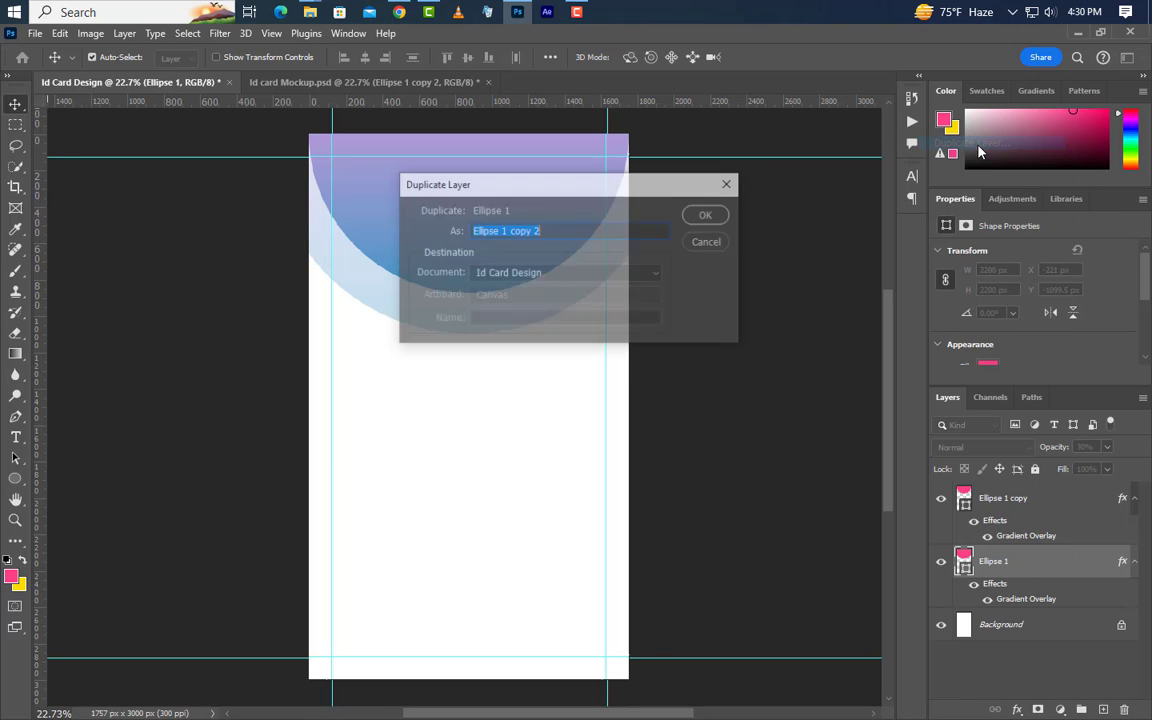
pyautogui.click(708, 216)
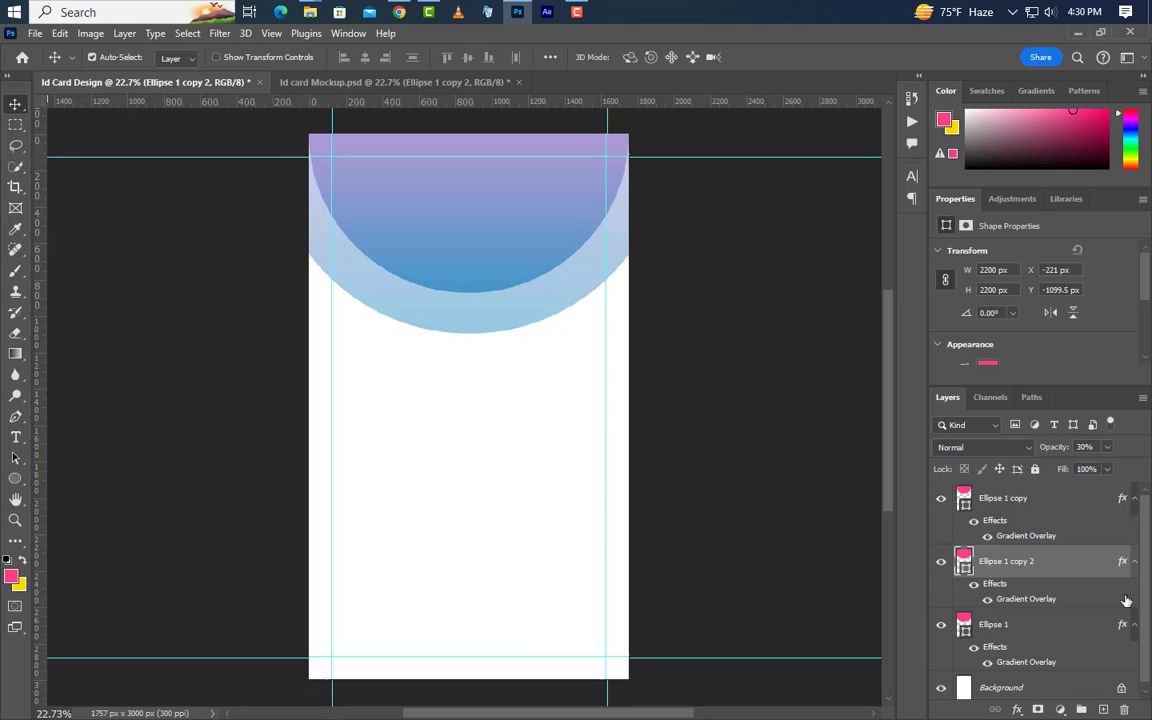
pyautogui.click(1133, 563)
pyautogui.click(1134, 595)
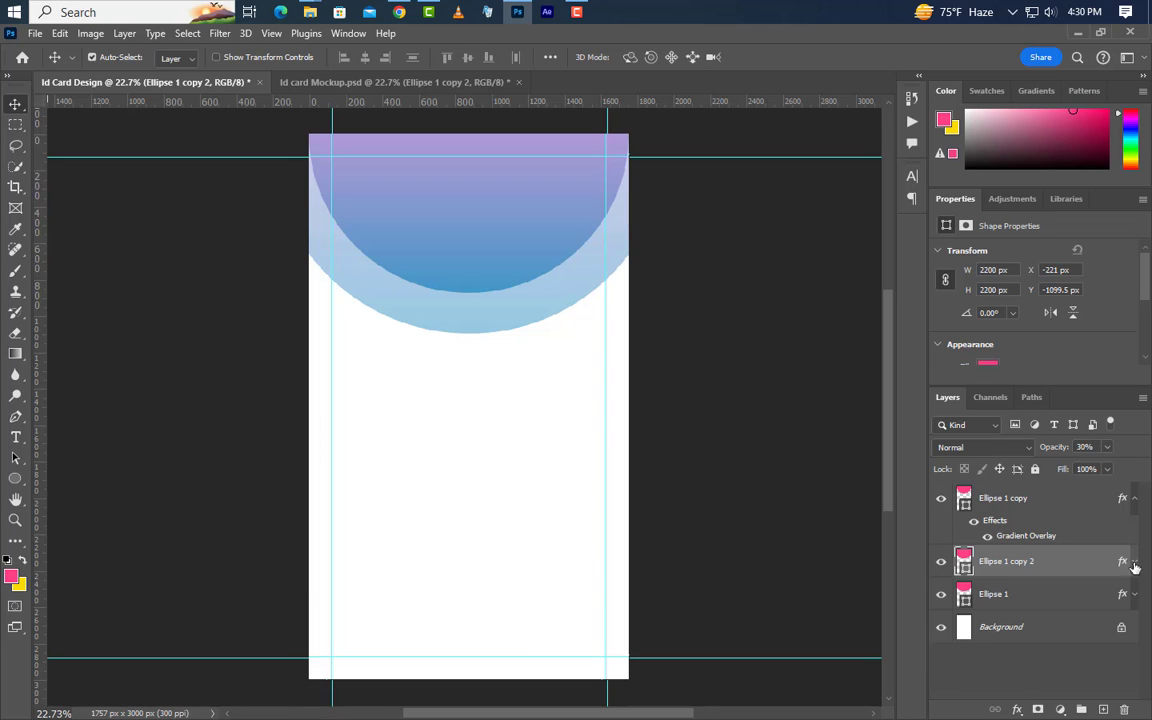
pyautogui.click(1133, 503)
pyautogui.moveTo(1075, 540); pyautogui.dragTo(1075, 578)
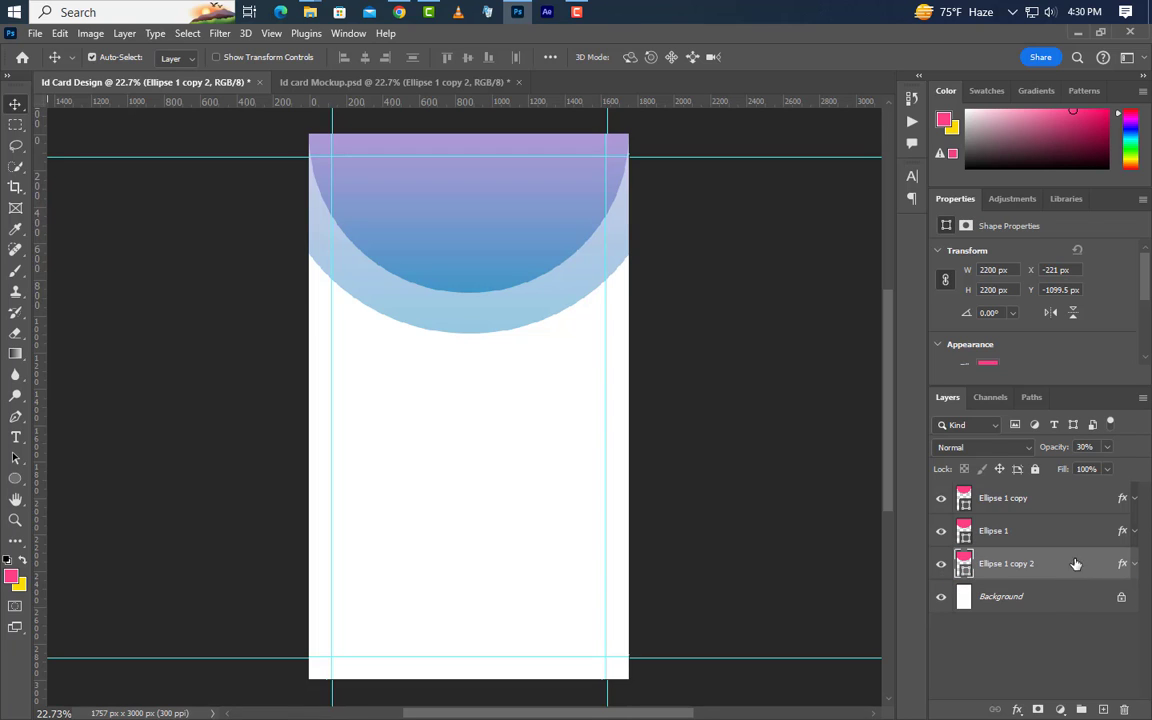
pyautogui.click(1106, 452)
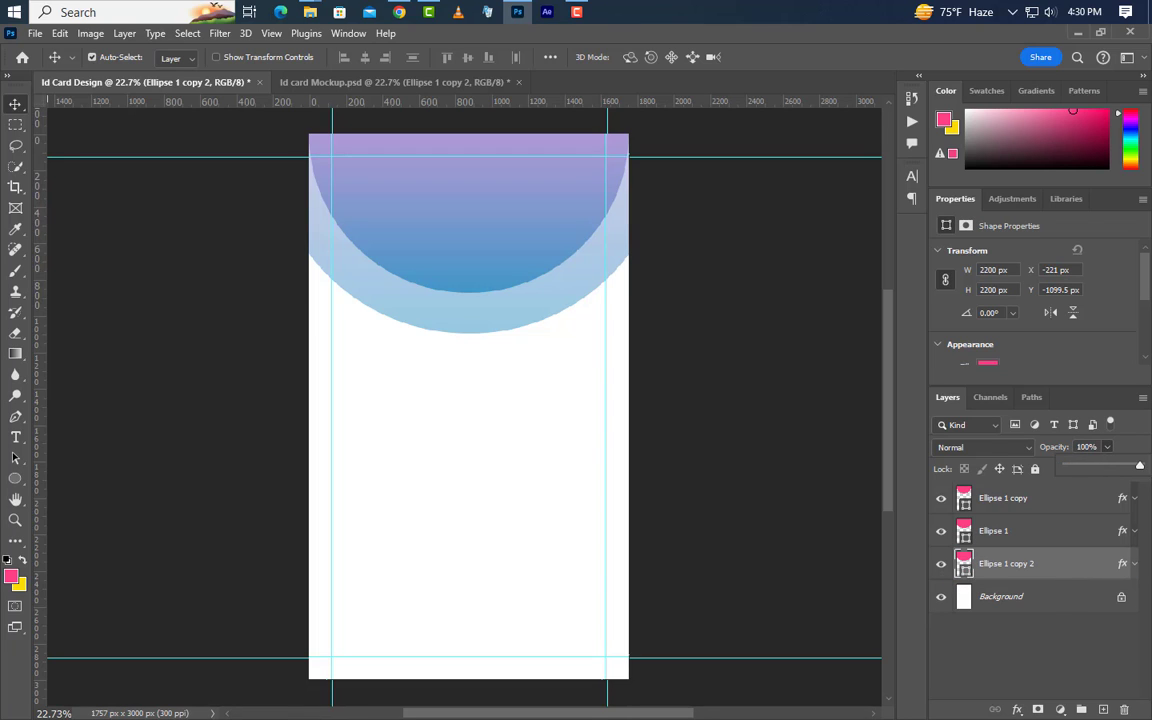
pyautogui.moveTo(1090, 470); pyautogui.dragTo(1139, 468)
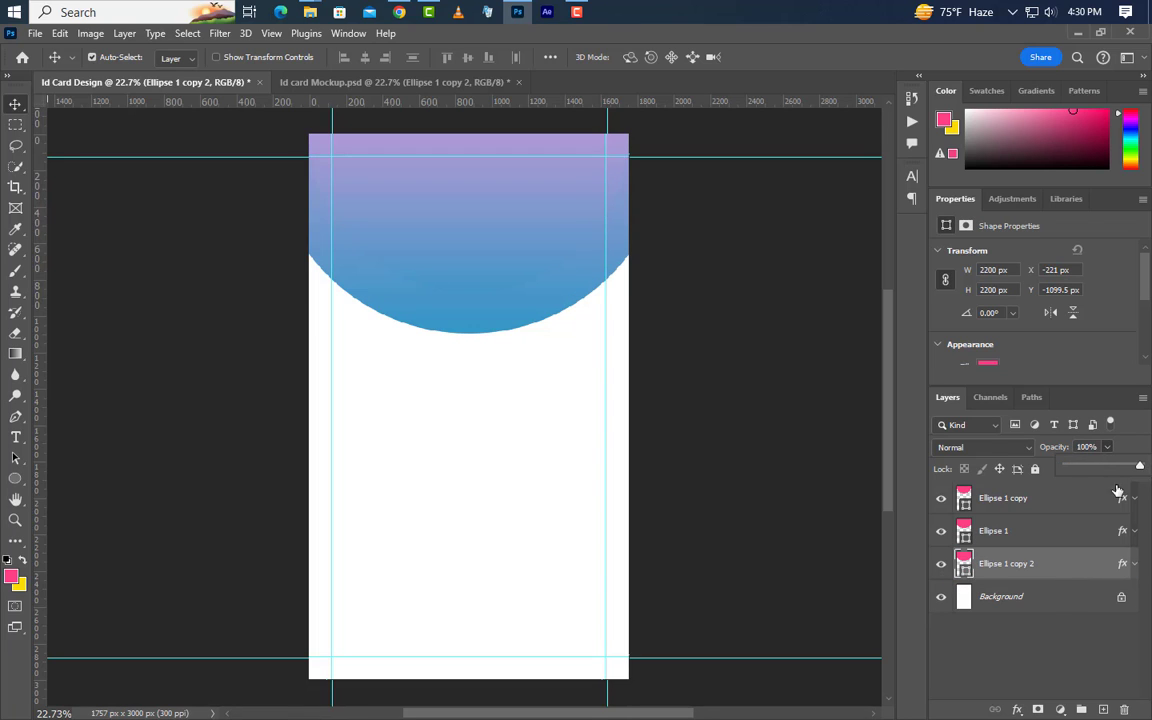
# Give Ellipse 1 copy 2 a 10 px stroke and no fill
pyautogui.click(15, 478)
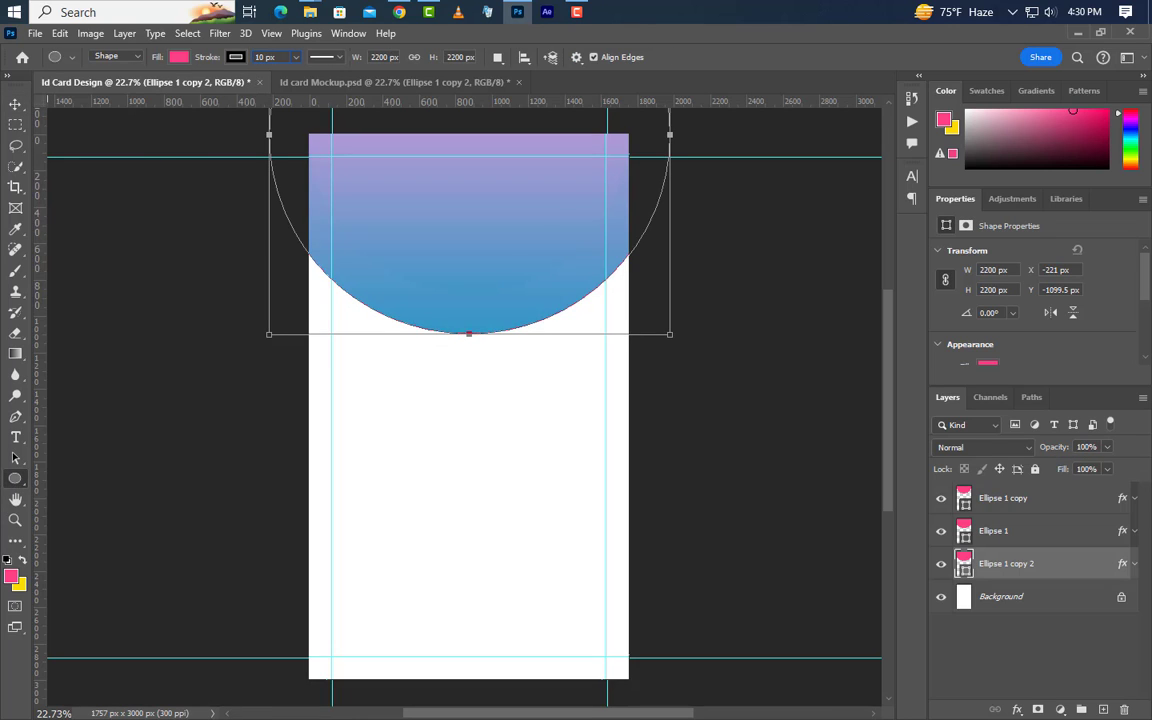
pyautogui.press('Return')
pyautogui.click(177, 57)
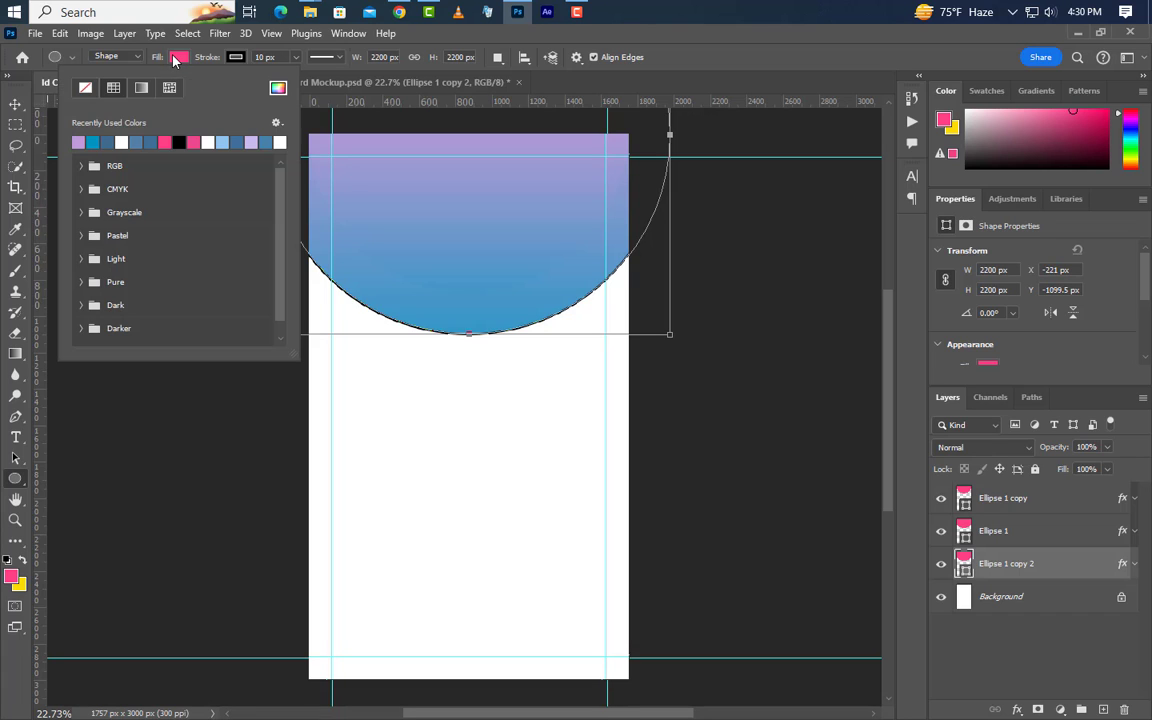
pyautogui.click(85, 88)
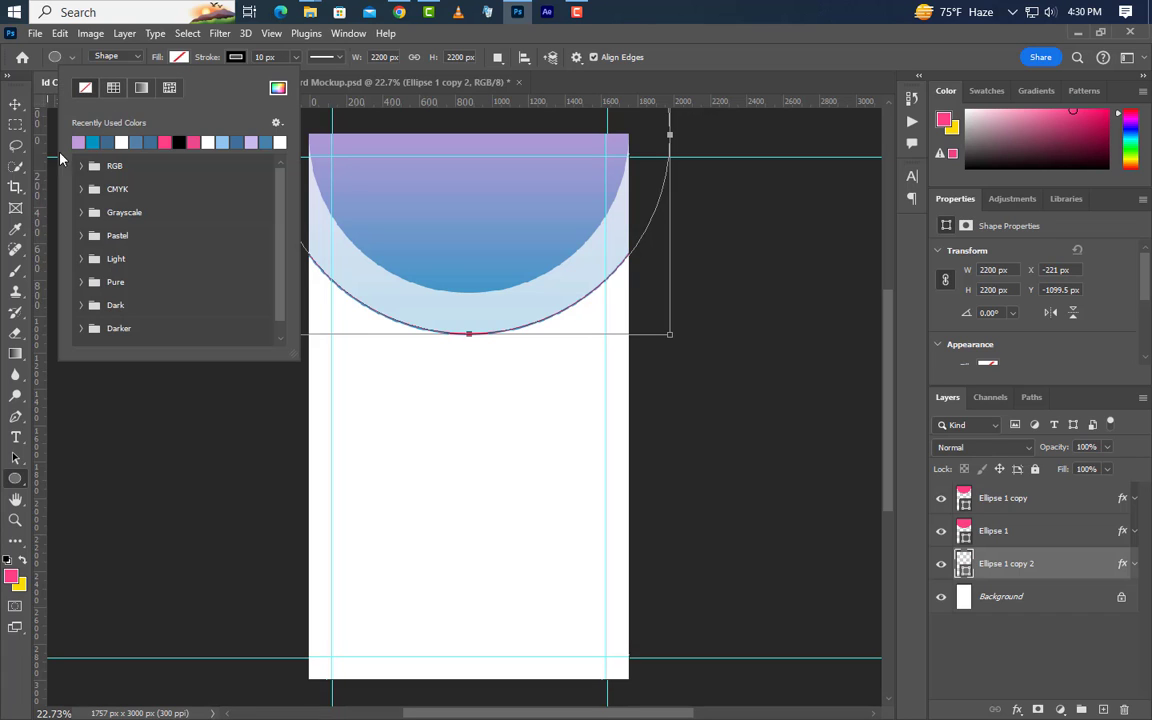
pyautogui.click(15, 105)
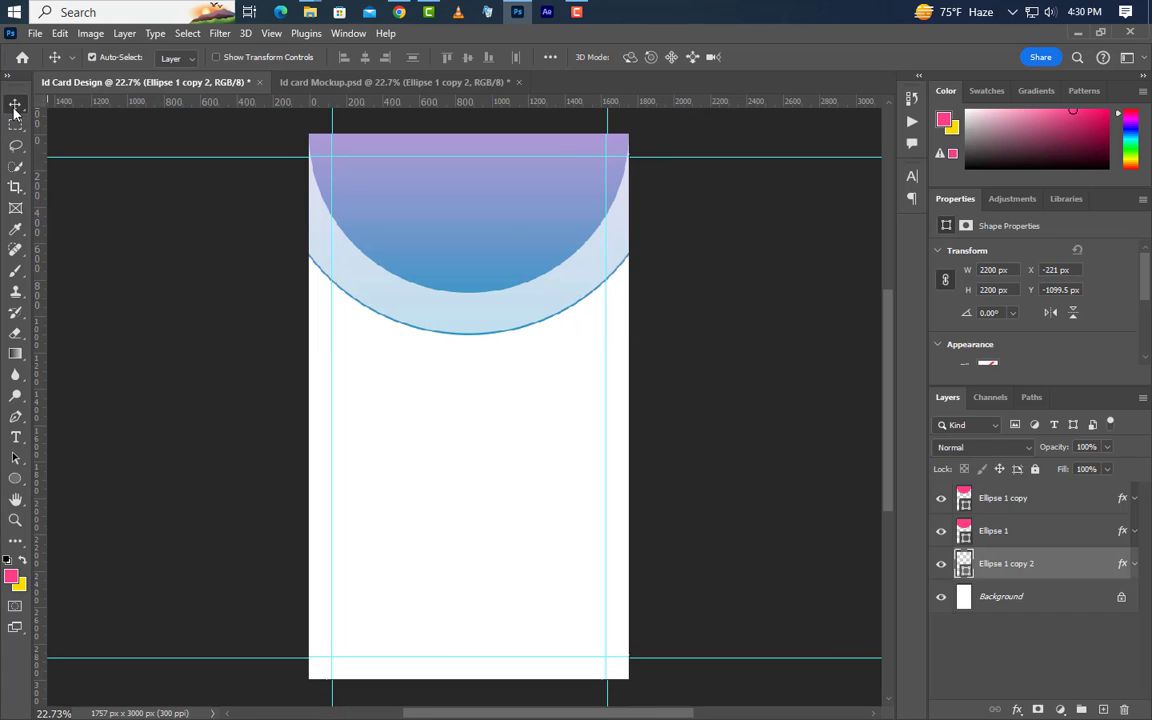
# Delete Ellipse 1 copy 2's Gradient Overlay and add a ffffff white Color Overlay instead
pyautogui.click(1135, 565)
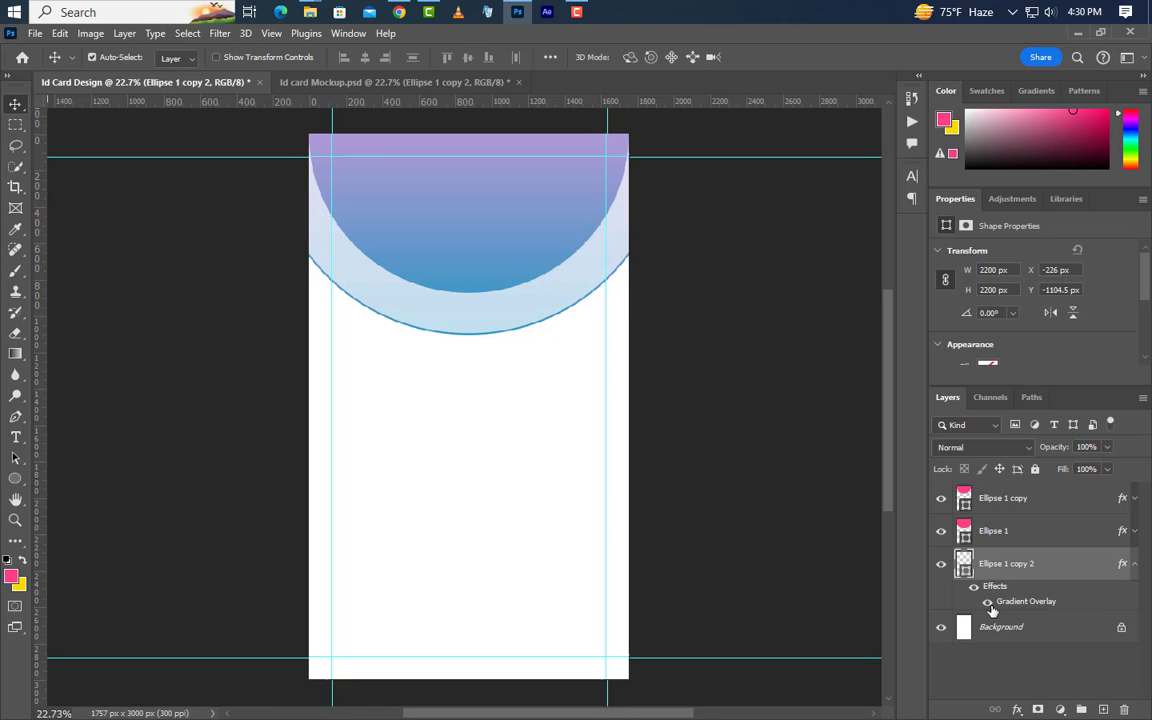
pyautogui.moveTo(1020, 605); pyautogui.dragTo(1124, 709)
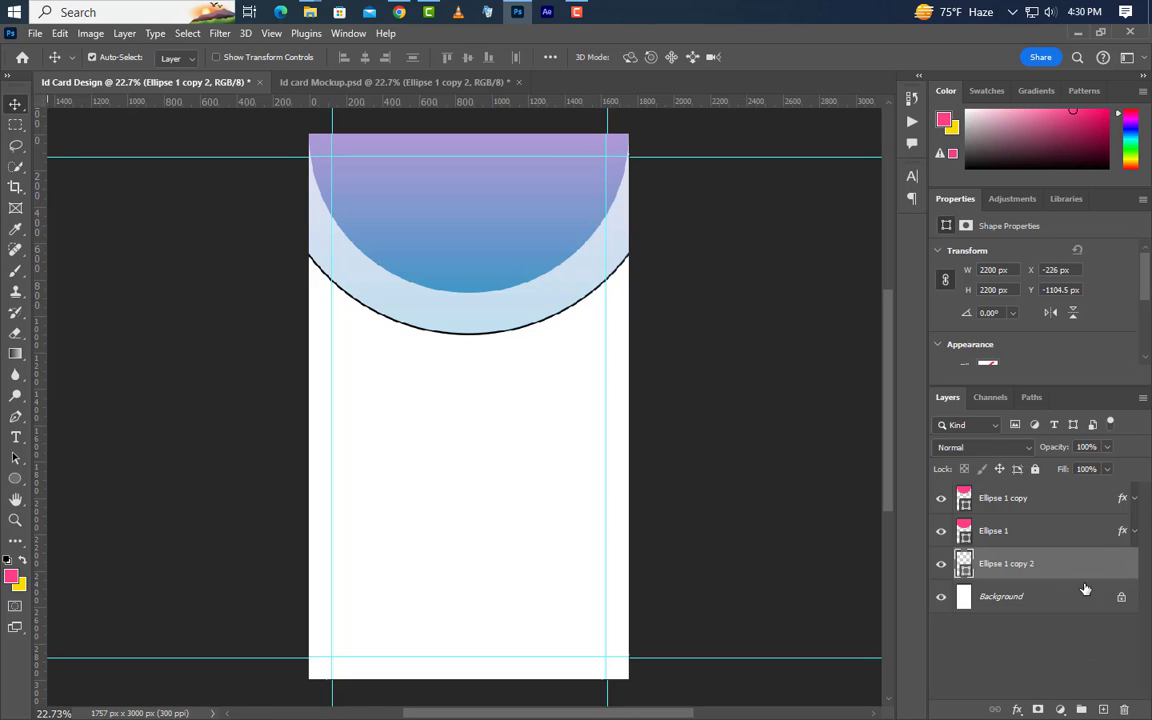
pyautogui.doubleClick(1086, 573)
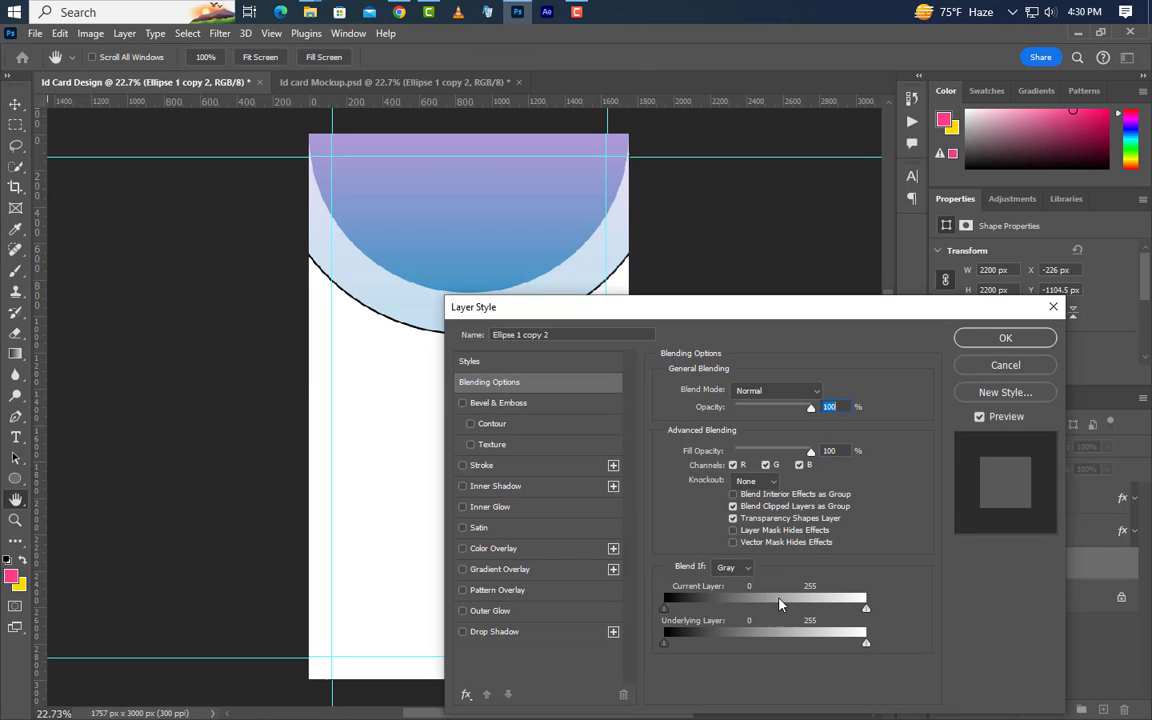
pyautogui.click(530, 549)
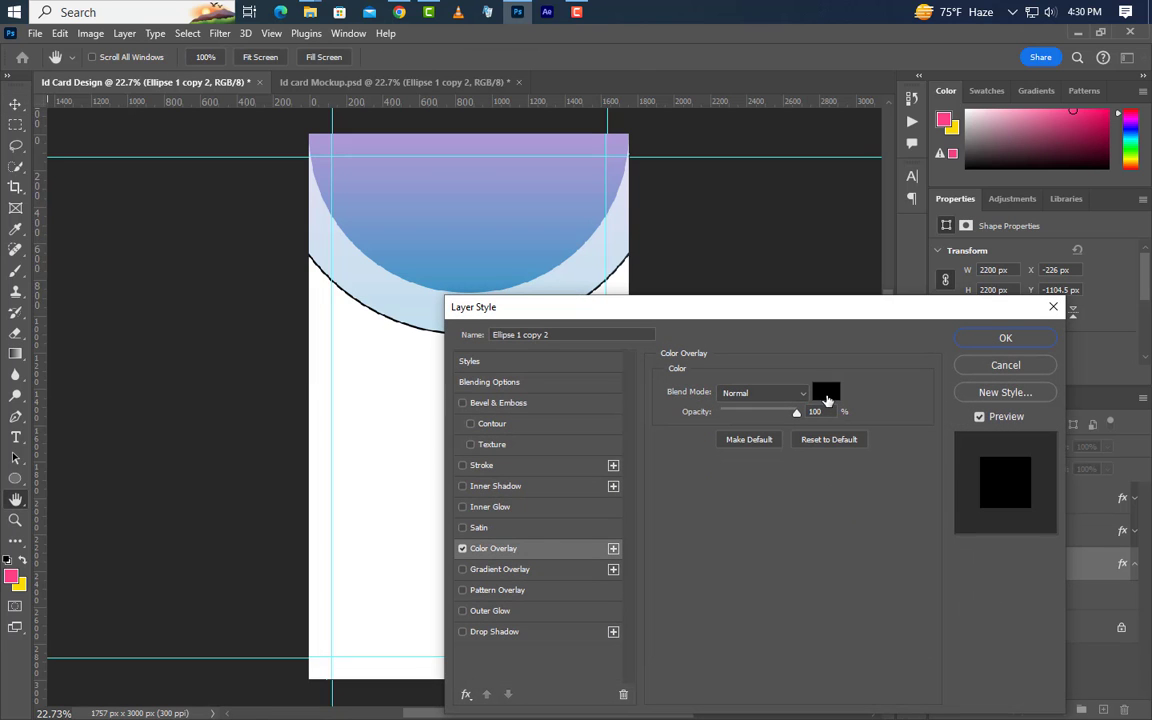
pyautogui.click(825, 392)
pyautogui.write('ffffff')
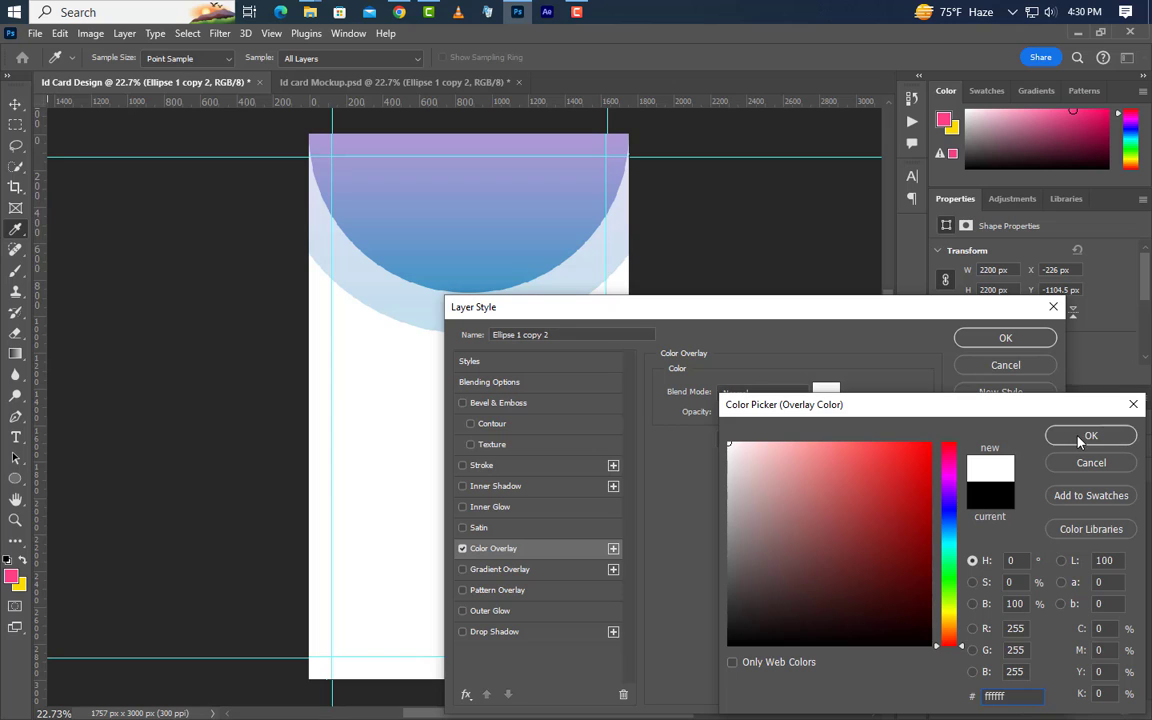
pyautogui.click(1080, 437)
pyautogui.click(1000, 339)
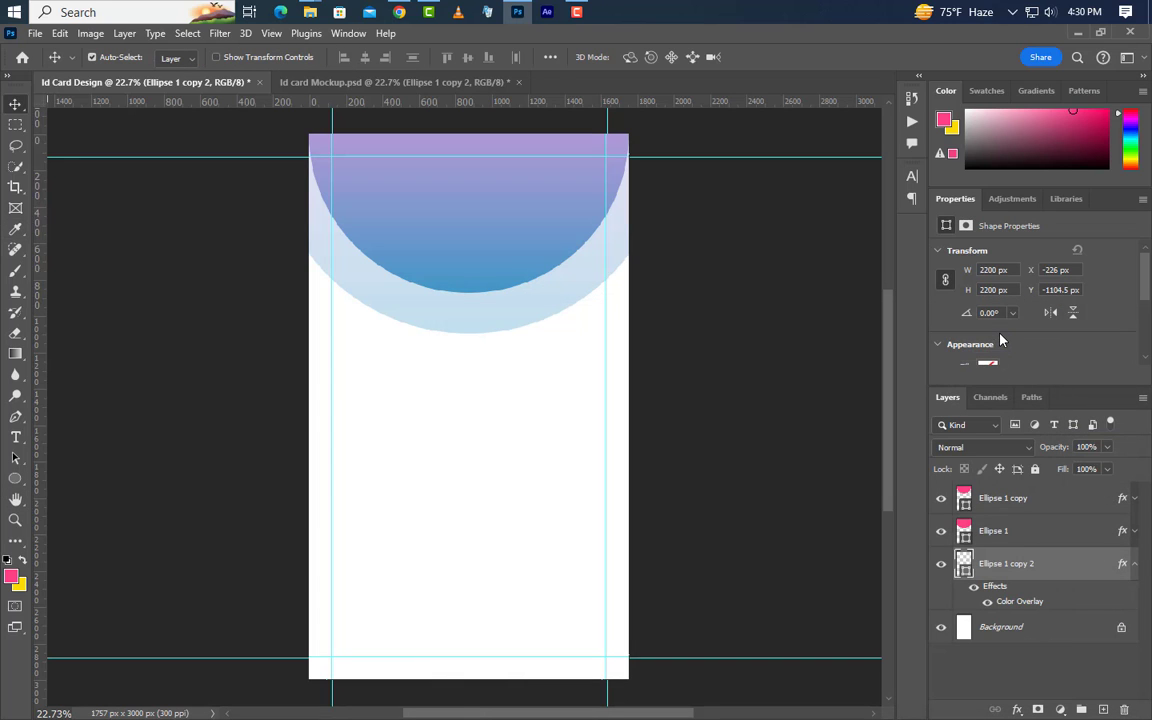
pyautogui.click(1135, 566)
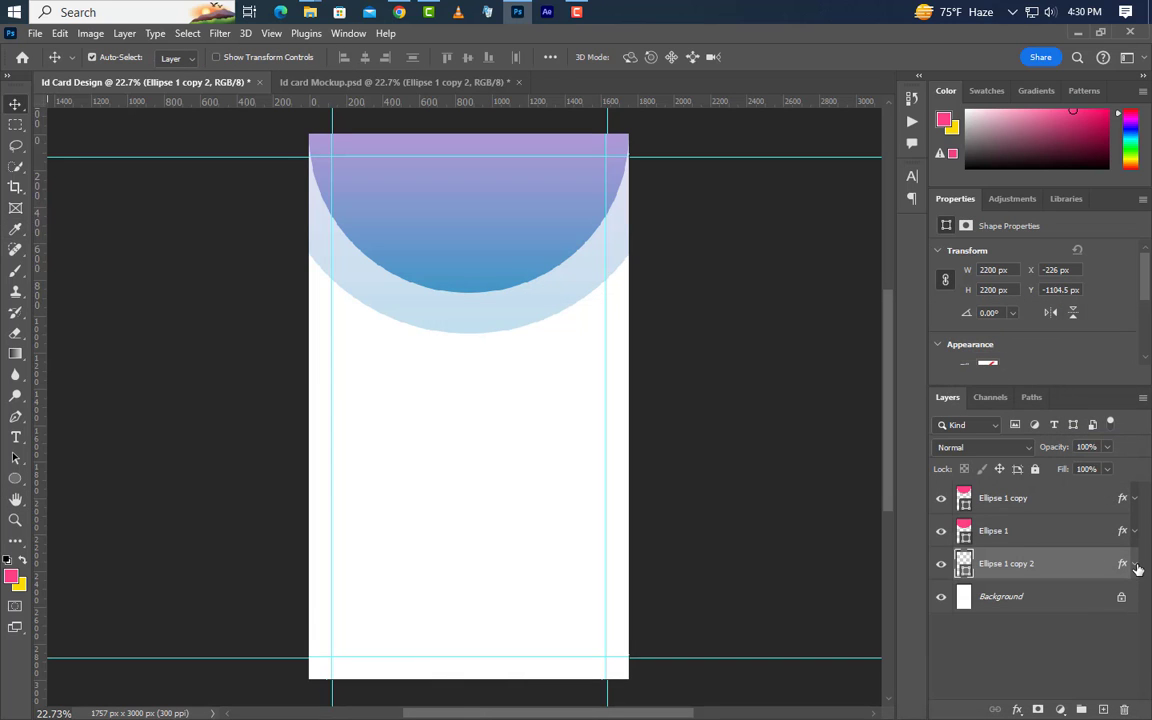
pyautogui.click(1070, 606)
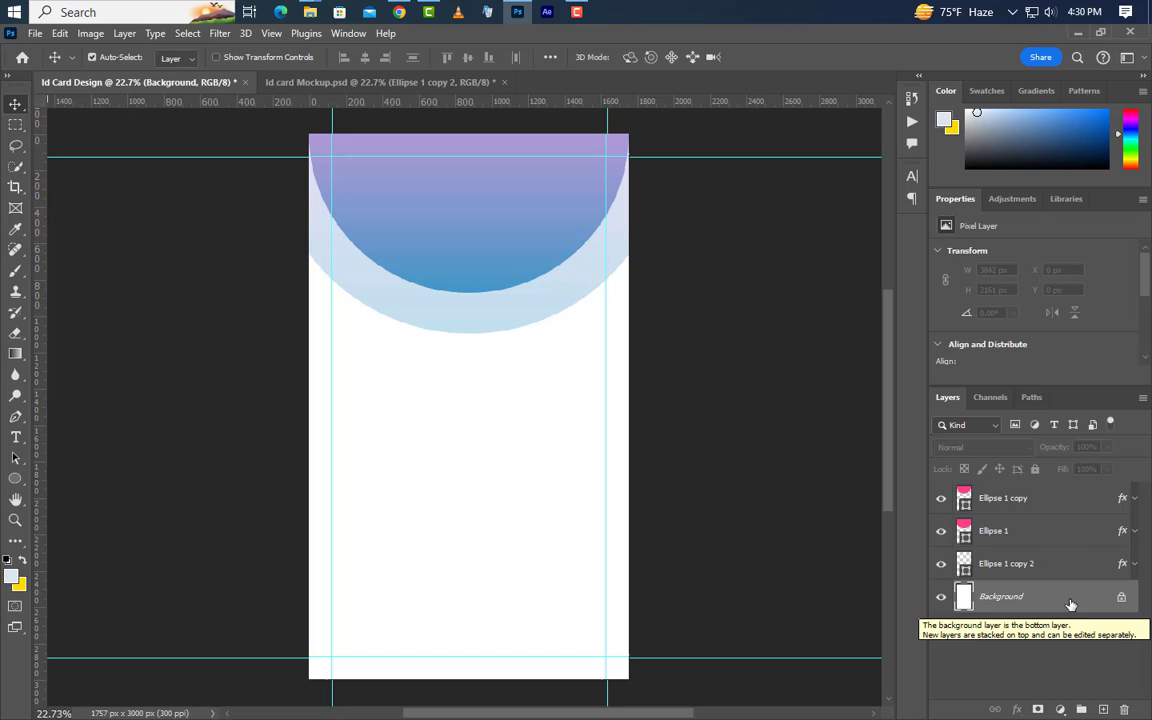
# Add a Solid Color fill layer in #dce5f0 above the Background
pyautogui.click(1060, 709)
pyautogui.click(1058, 429)
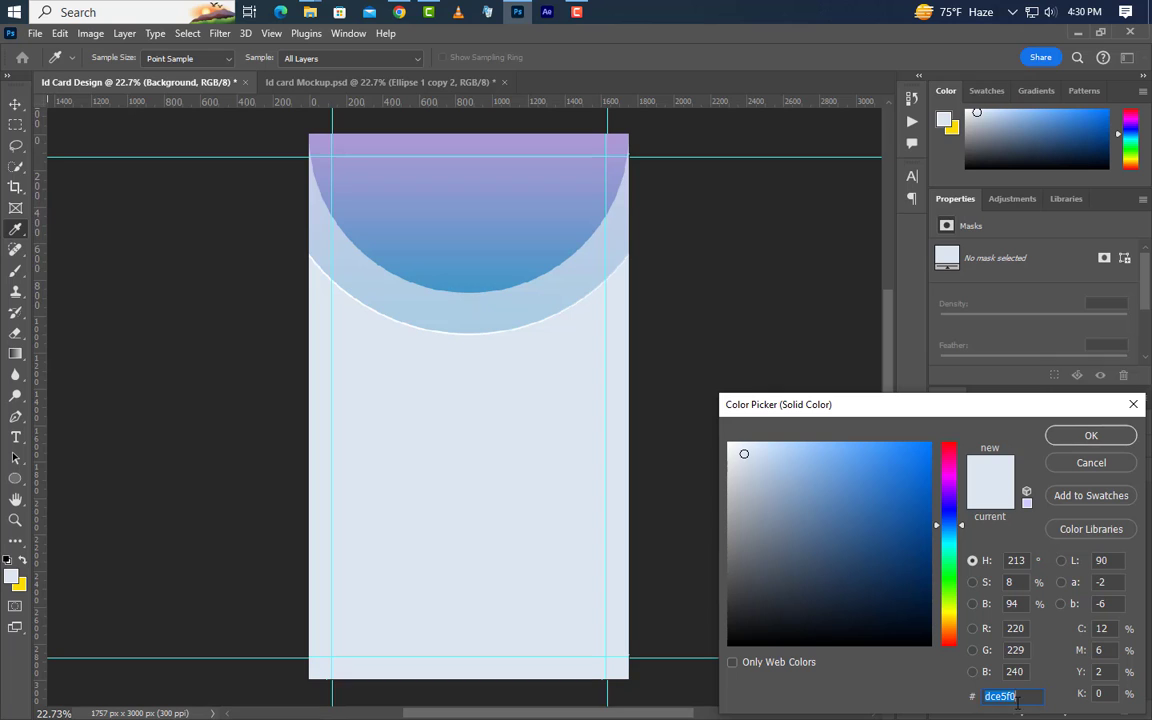
pyautogui.click(1088, 437)
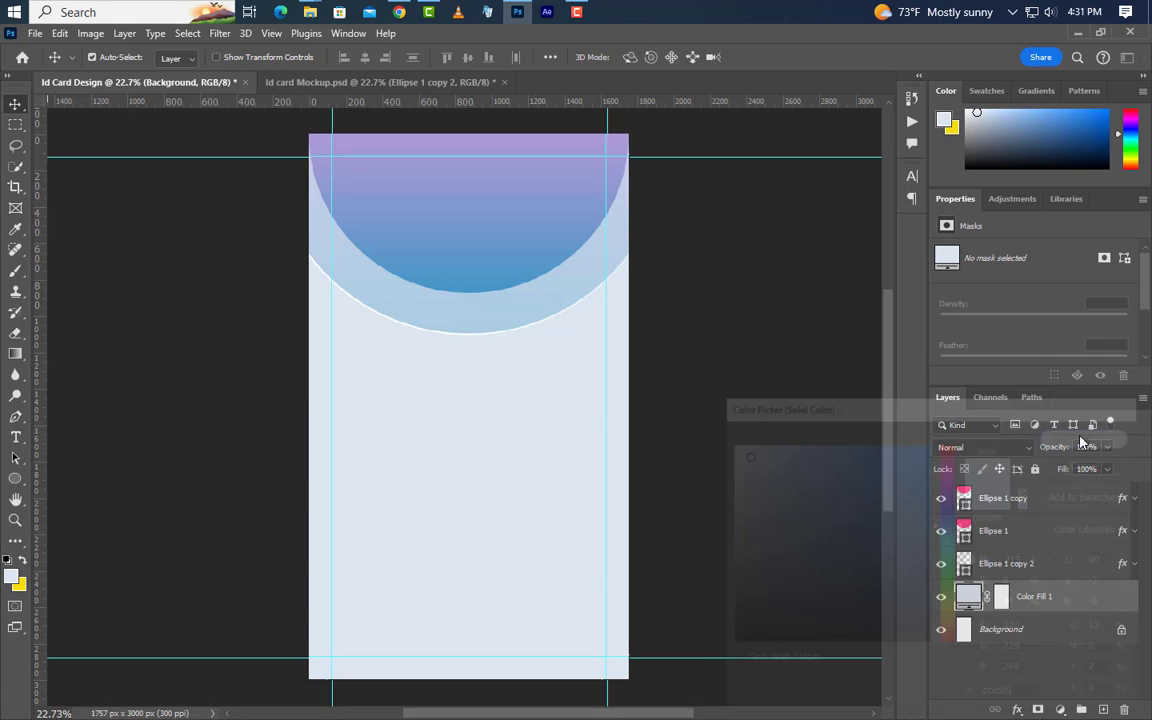
pyautogui.click(471, 265)
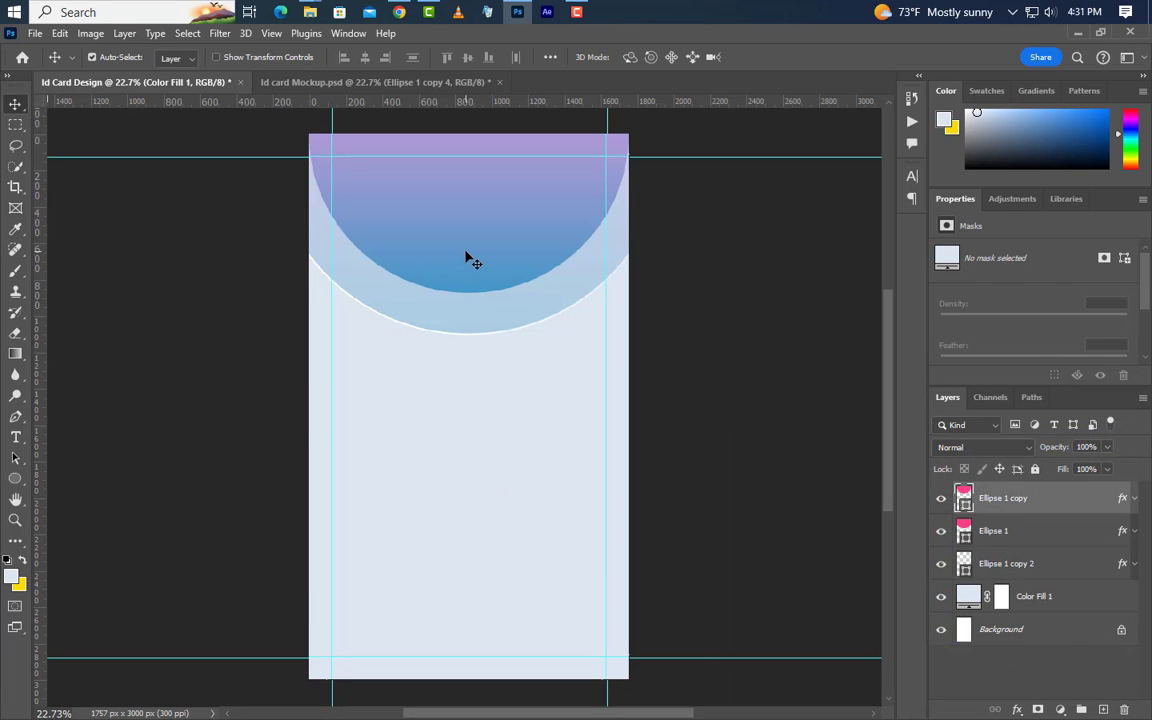
# Duplicate Ellipse 1 copy as Ellipse 1 copy 3 and move it to the card's lower half
pyautogui.rightClick(1083, 495)
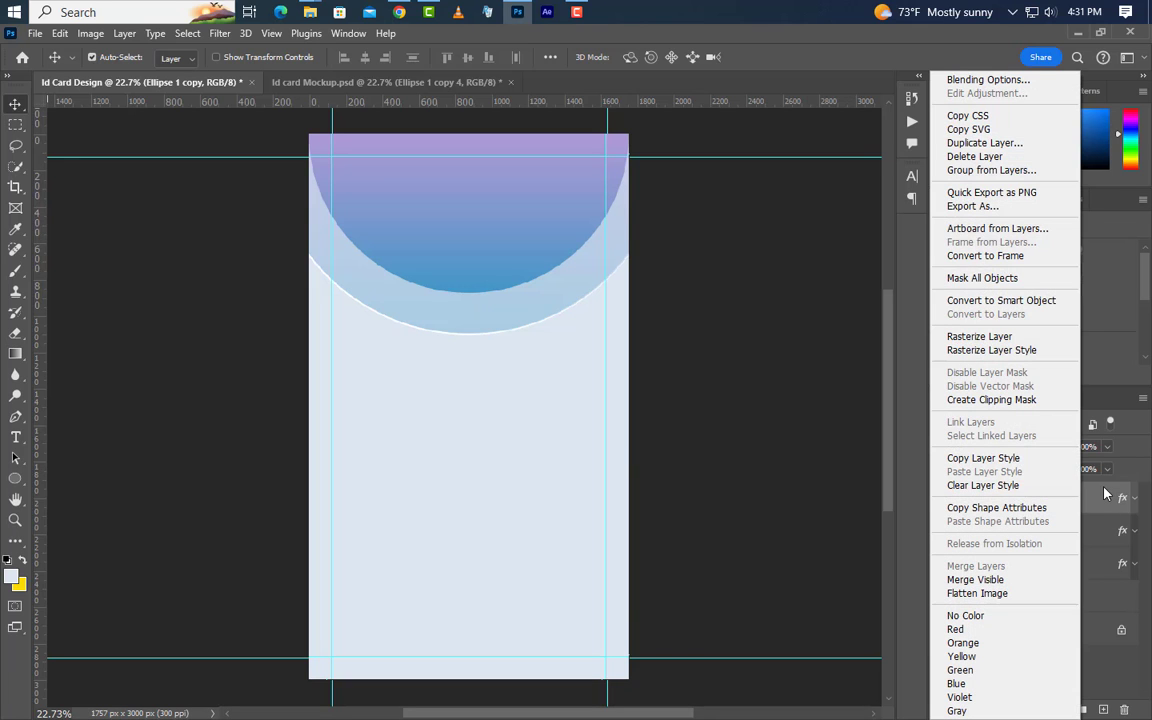
pyautogui.click(982, 143)
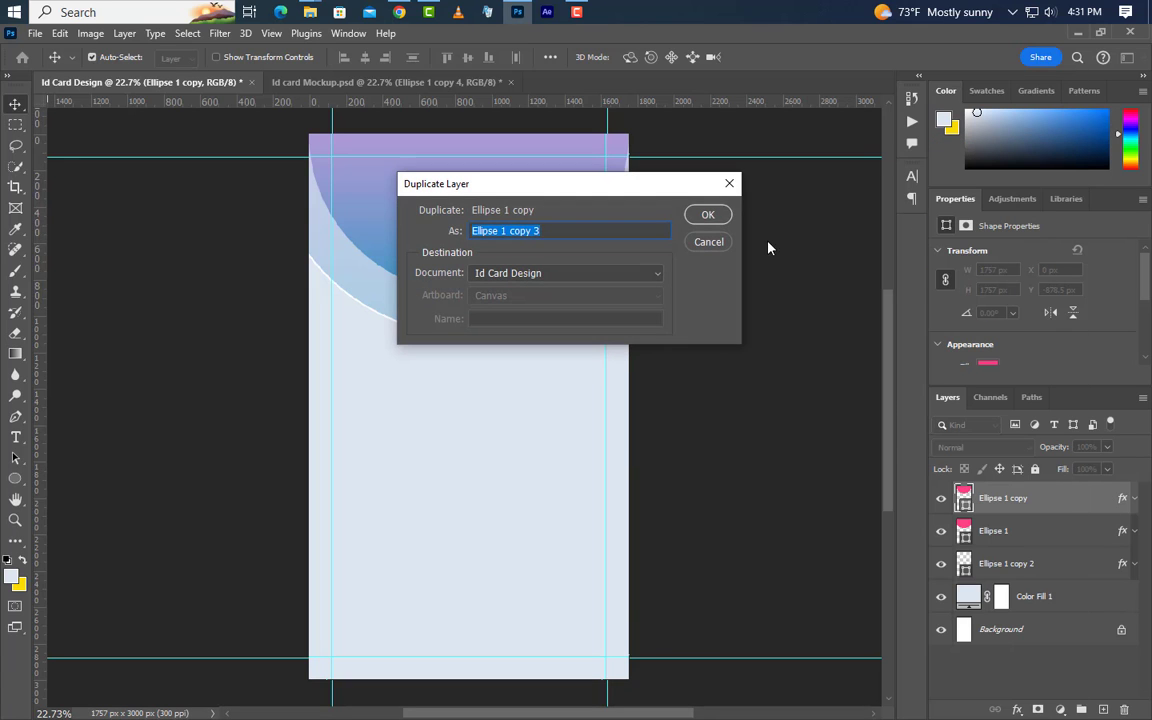
pyautogui.click(701, 215)
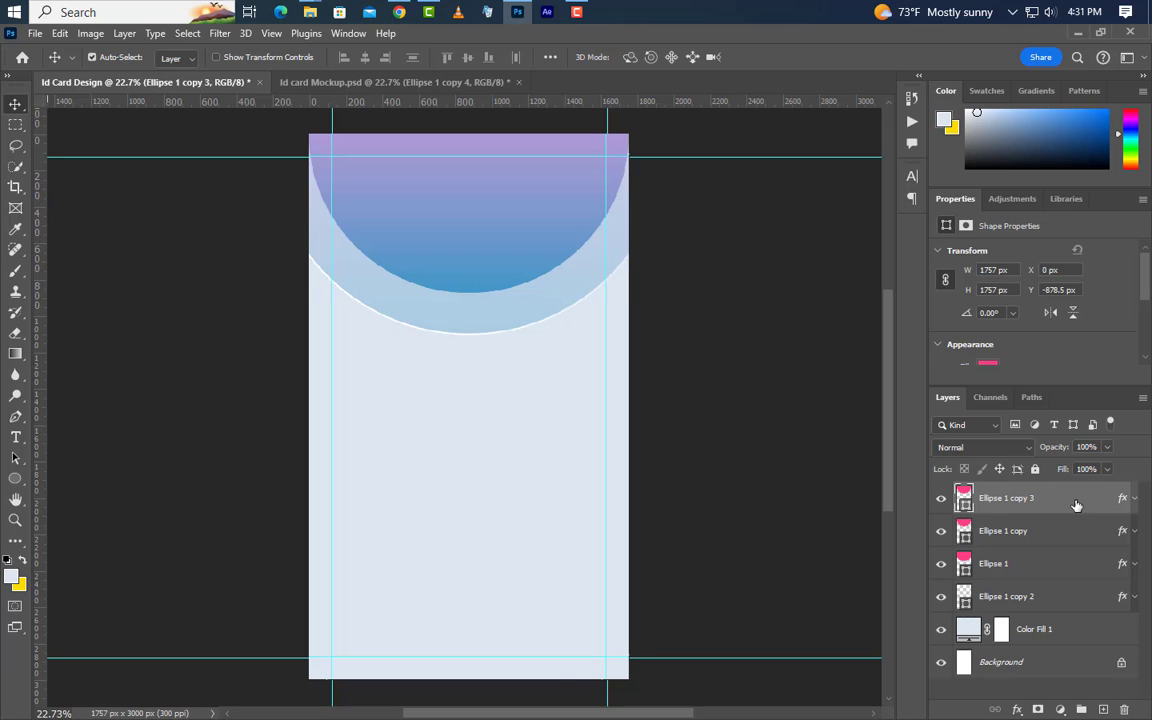
pyautogui.hotkey('ctrl', 't')
pyautogui.moveTo(515, 205); pyautogui.dragTo(517, 645)
pyautogui.click(792, 57)
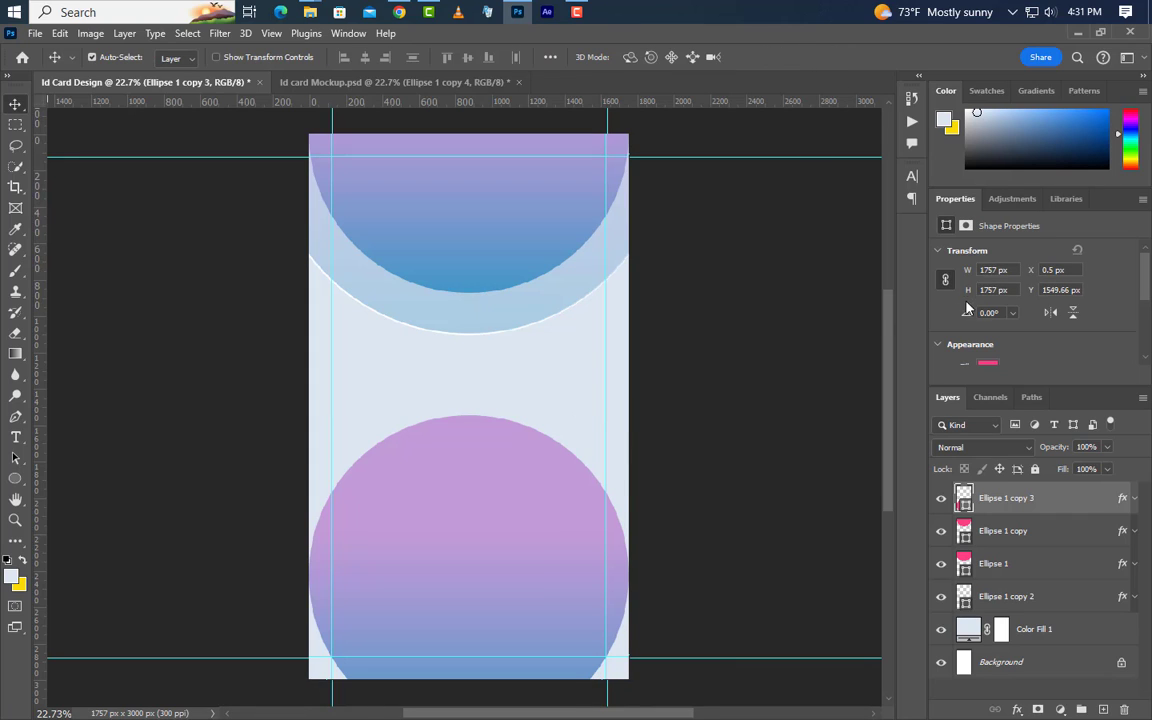
# Enlarge it to 2400 px, centre it horizontally, and drop it to the bottom edge
pyautogui.click(997, 269)
pyautogui.press('Return')
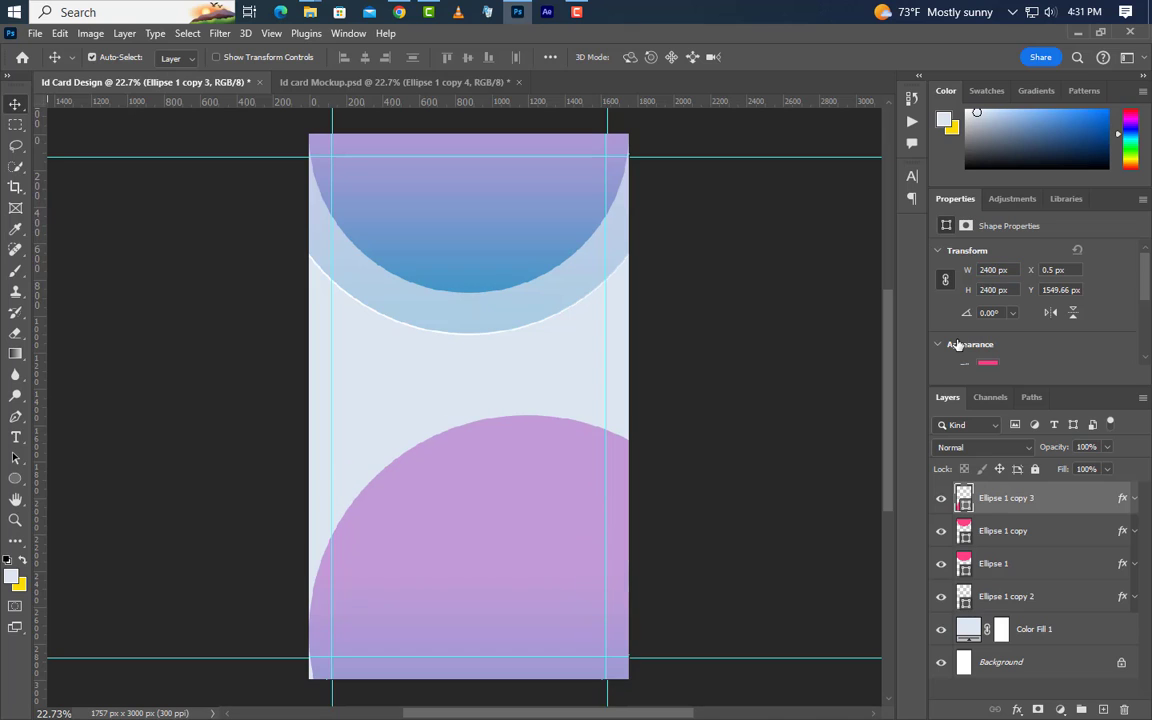
pyautogui.hotkey('ctrl', 'a')
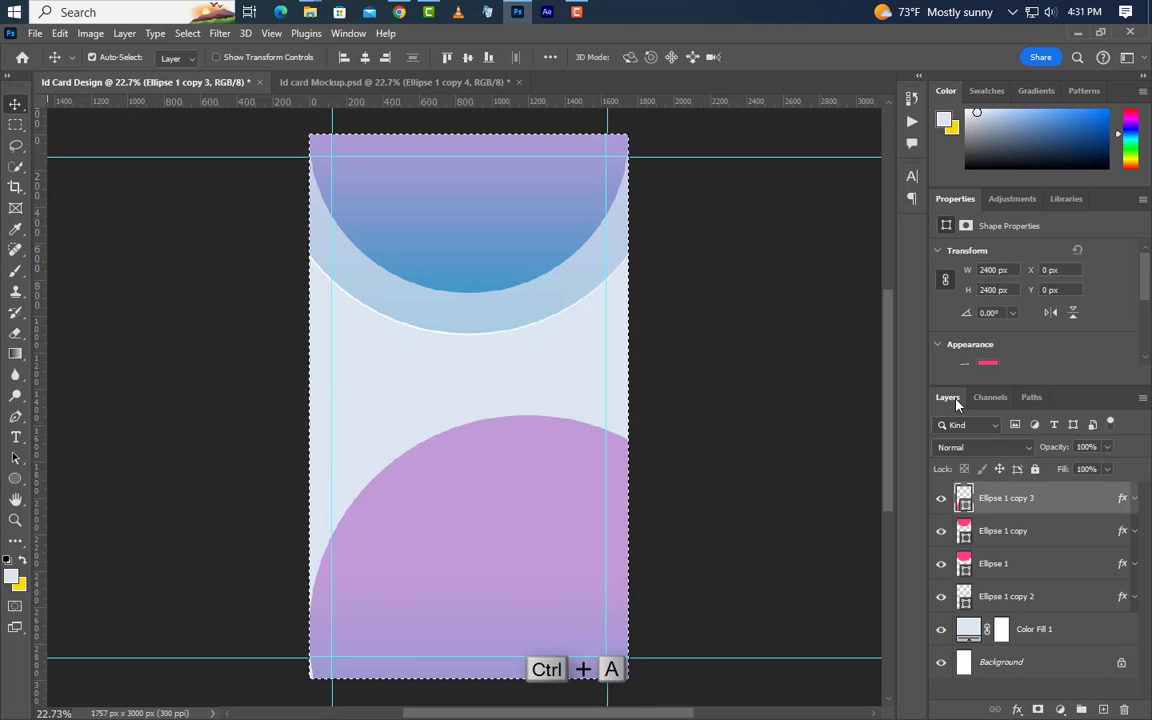
pyautogui.click(366, 58)
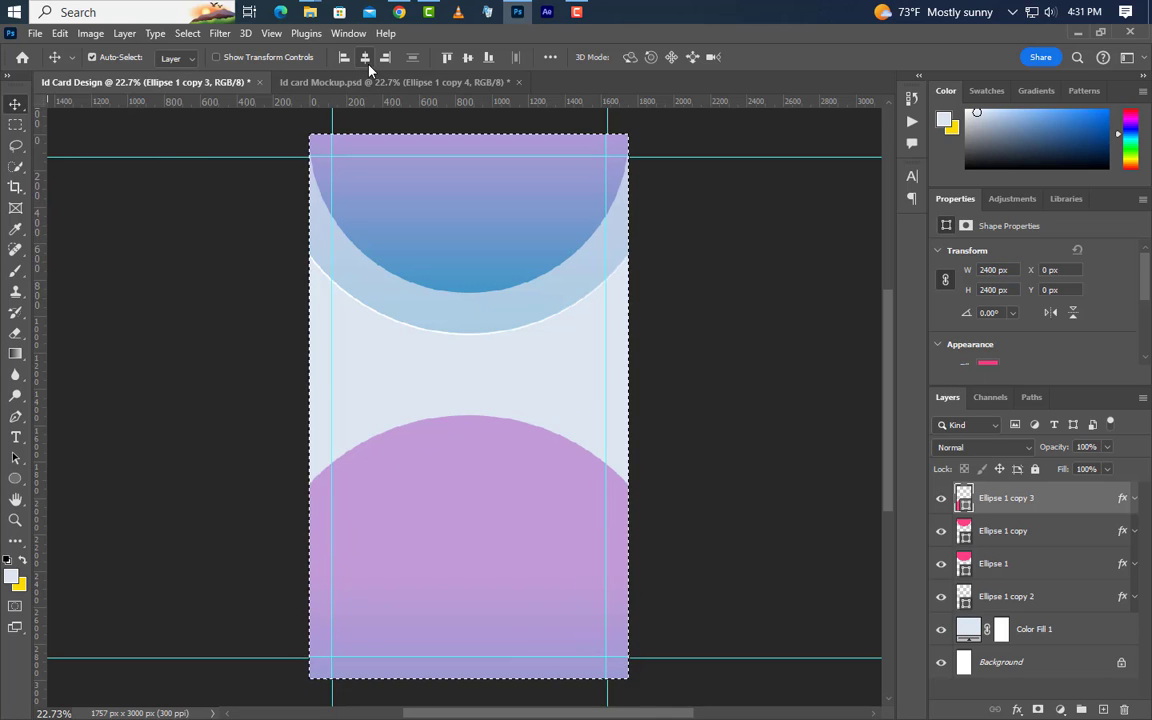
pyautogui.hotkey('ctrl', 'd')
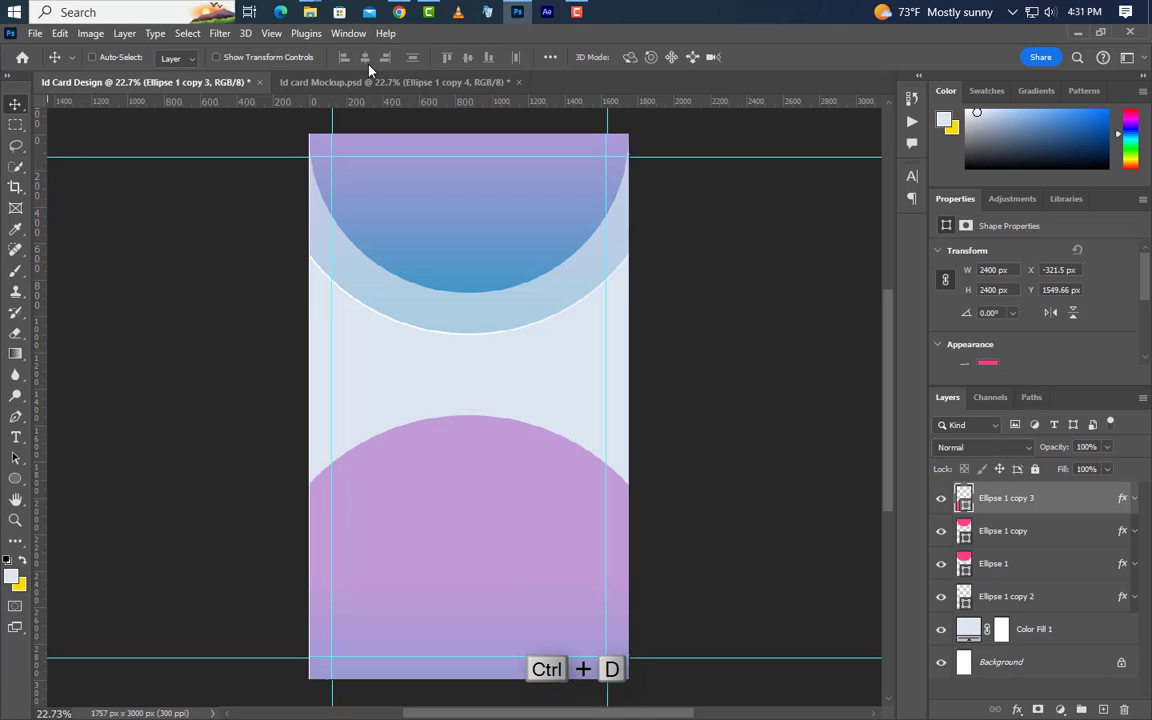
pyautogui.moveTo(486, 486); pyautogui.dragTo(481, 666)
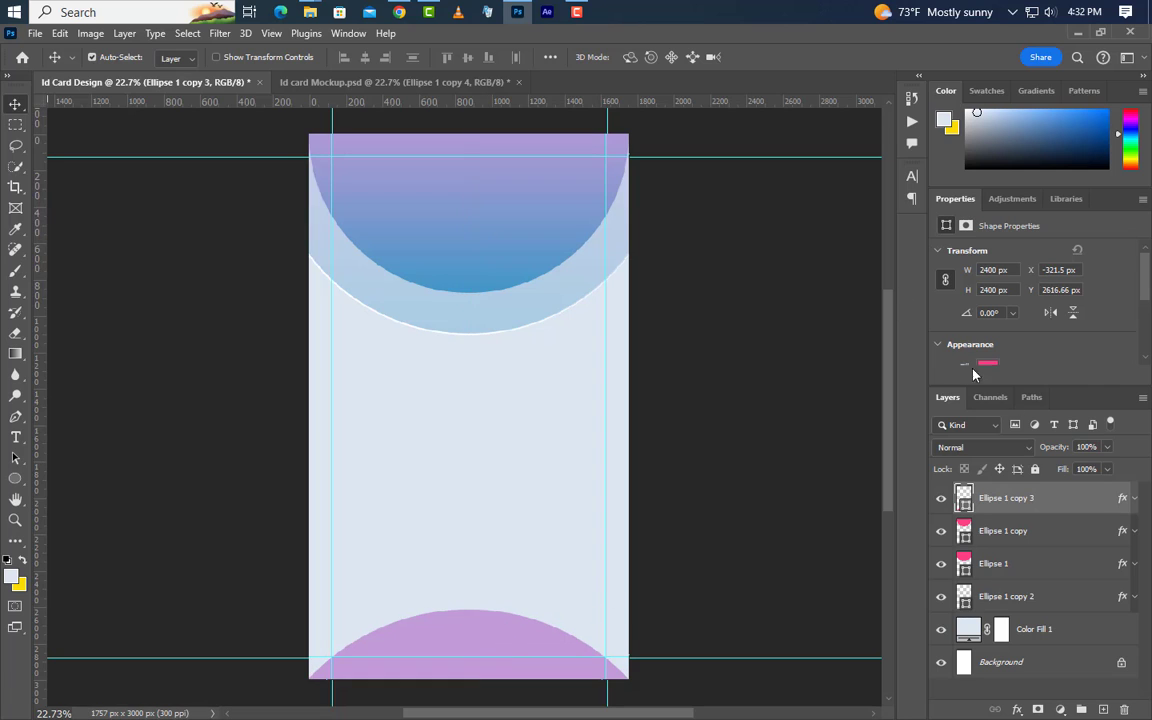
pyautogui.click(1134, 498)
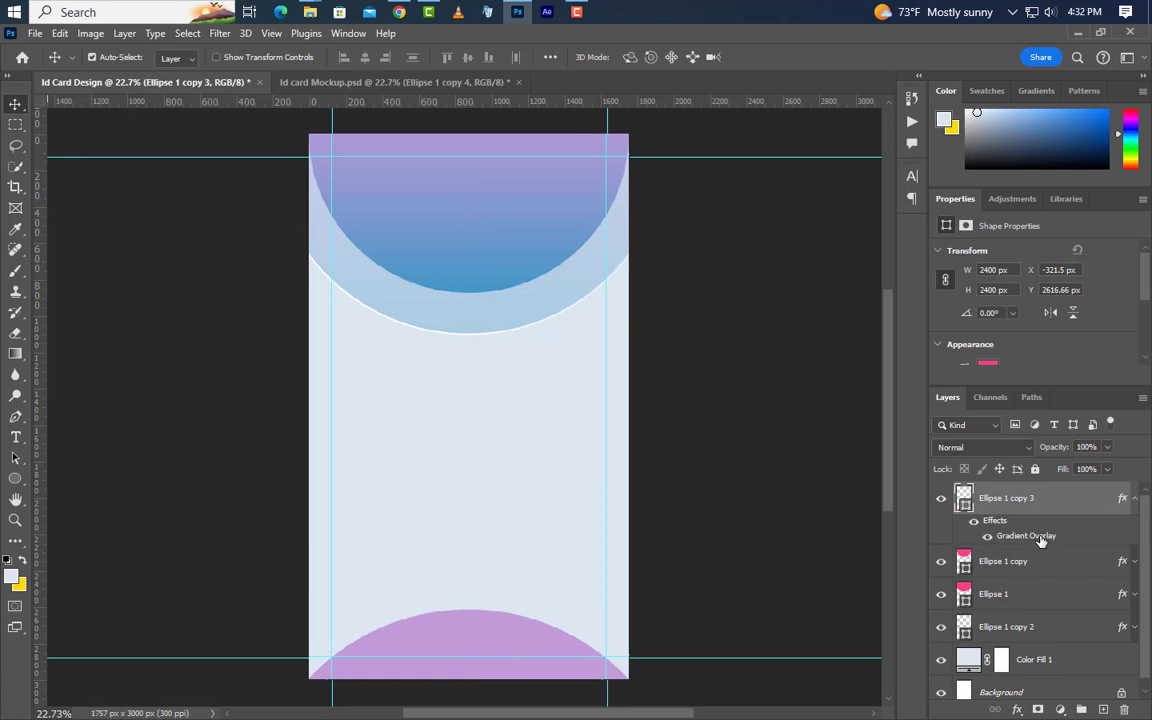
# Reverse Ellipse 1 copy 3's gradient overlay and shift it so blue blends into purple
pyautogui.doubleClick(1110, 536)
pyautogui.click(827, 428)
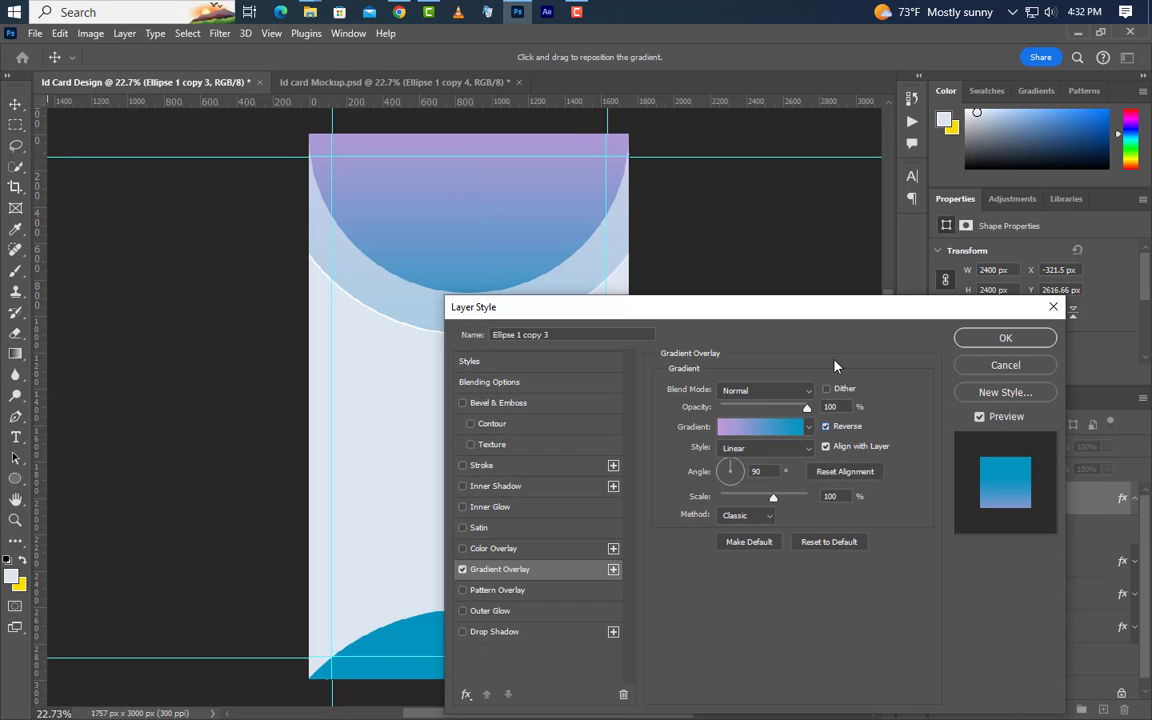
pyautogui.moveTo(870, 309); pyautogui.dragTo(1146, 301)
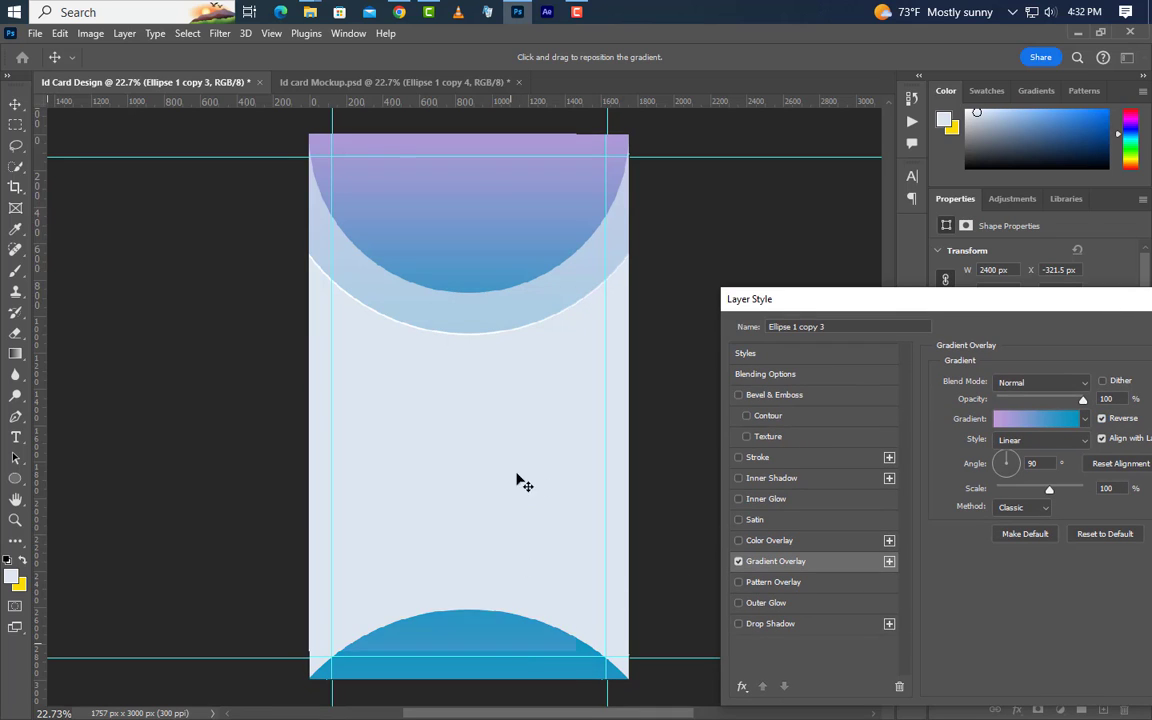
pyautogui.moveTo(522, 481); pyautogui.dragTo(516, 518)
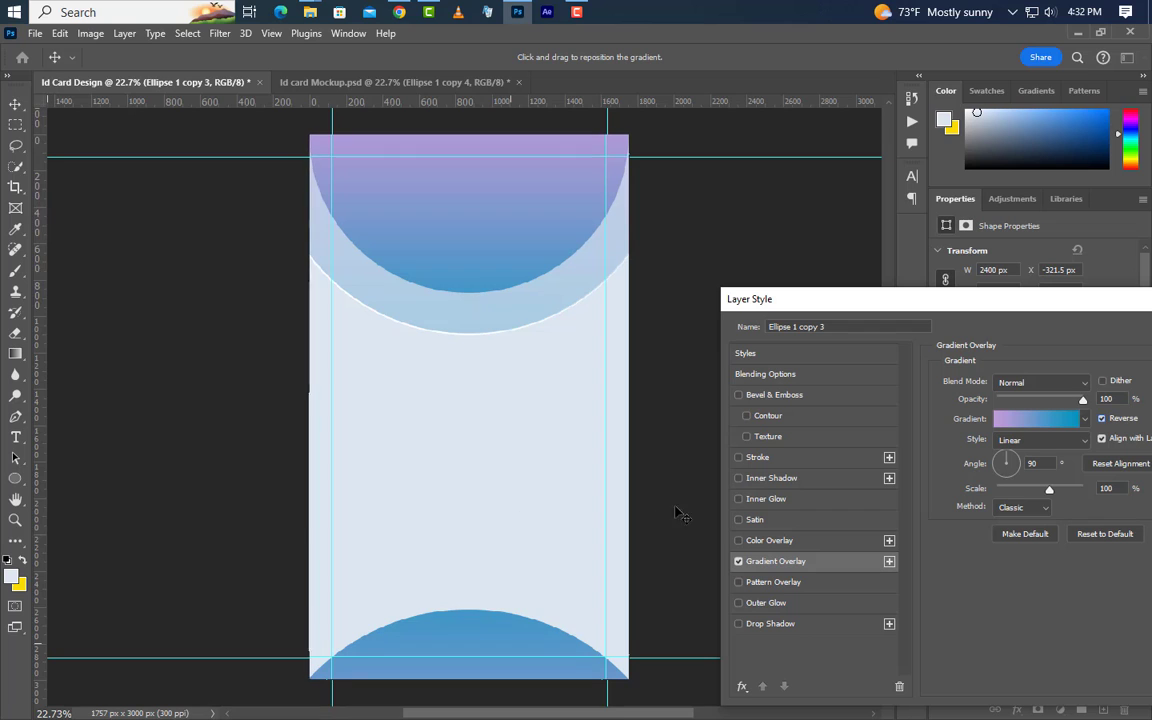
pyautogui.moveTo(981, 299); pyautogui.dragTo(683, 342)
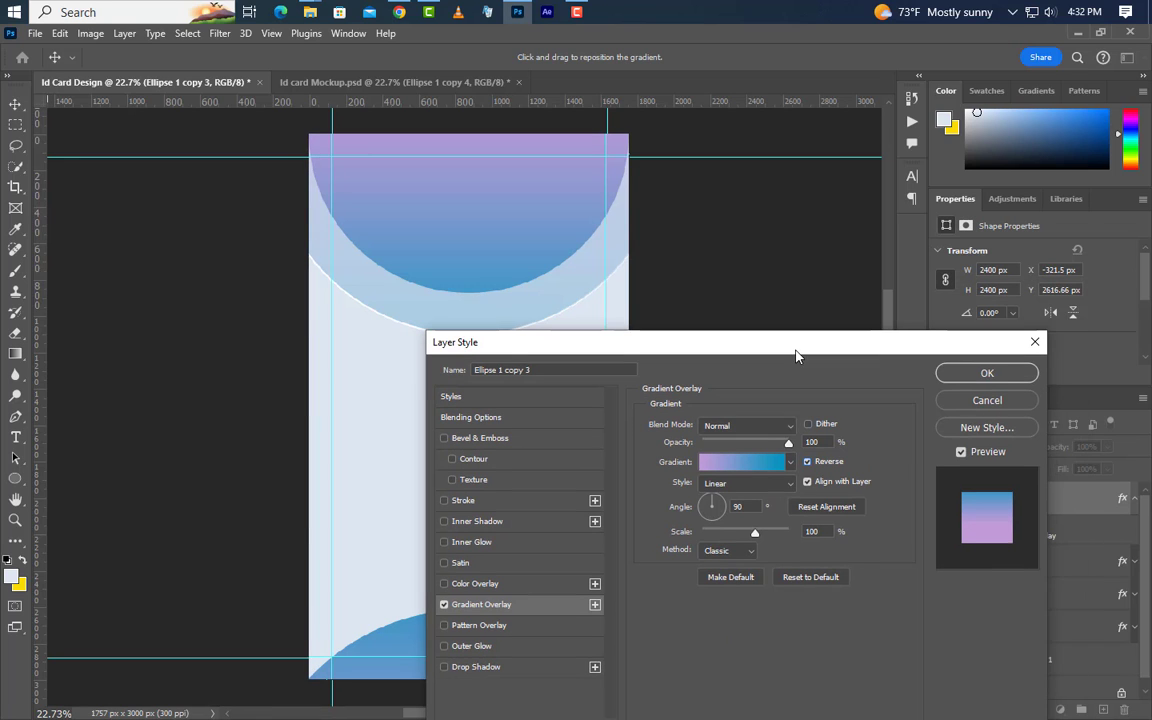
pyautogui.click(955, 374)
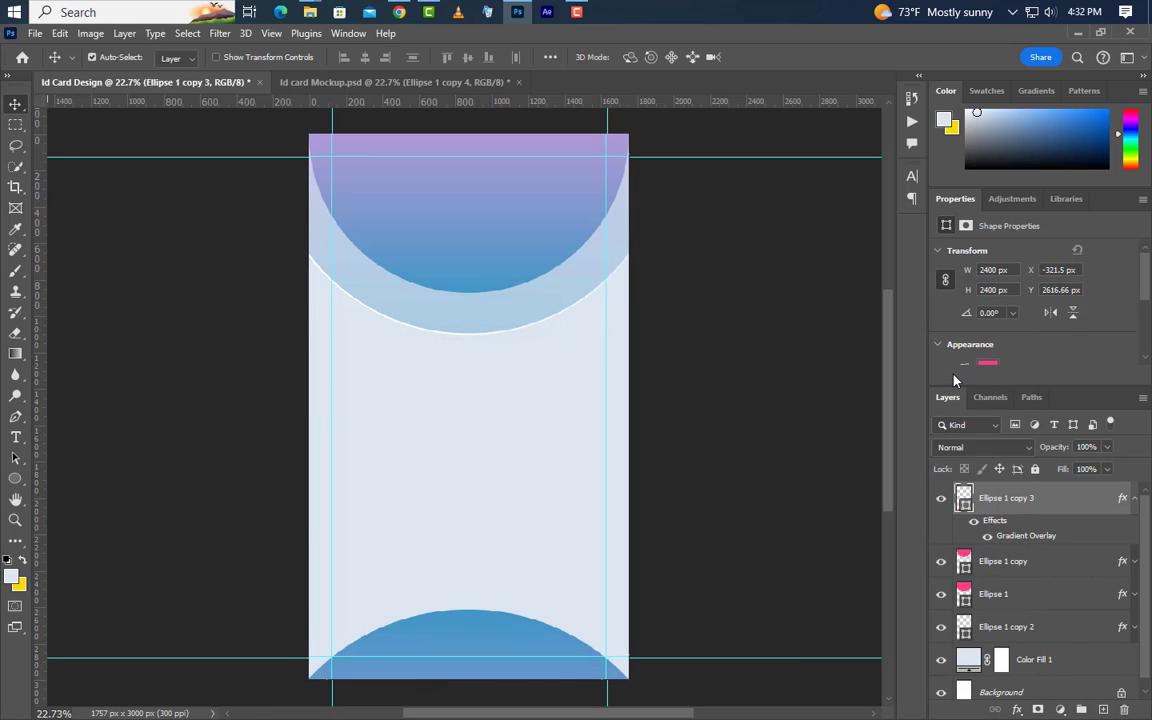
# Duplicate the Ellipse 1 copy layer and set the new circle's width to 840 px
pyautogui.click(1104, 574)
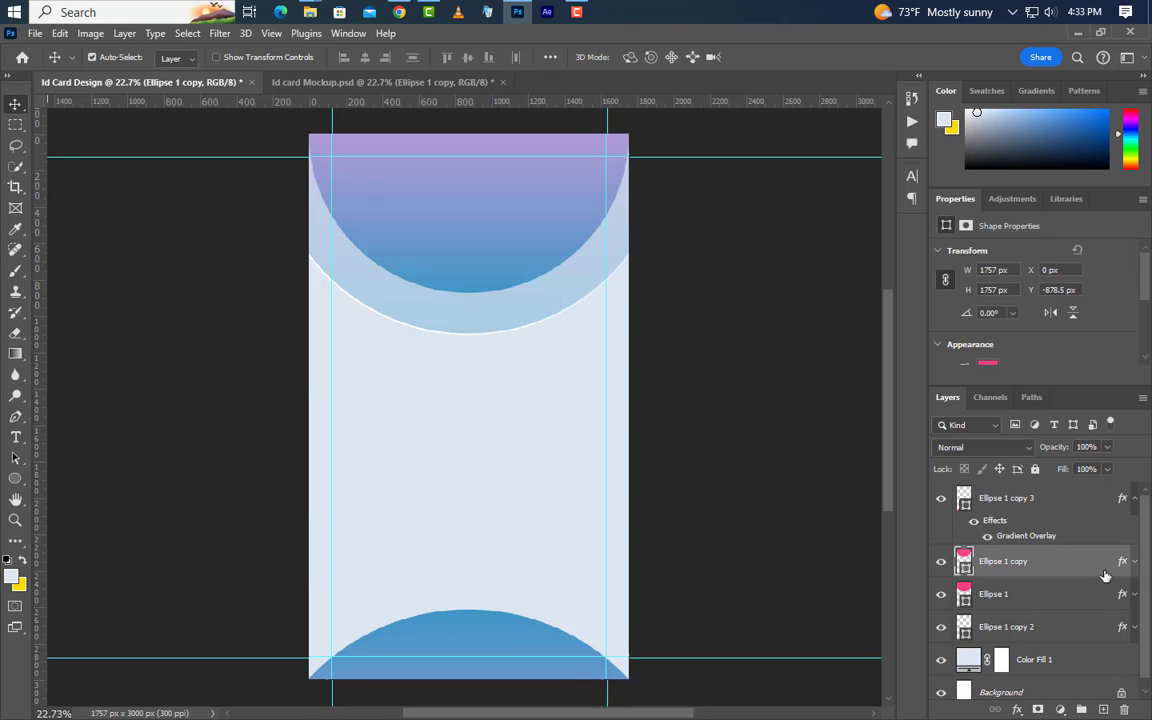
pyautogui.hotkey('ctrl', 'j')
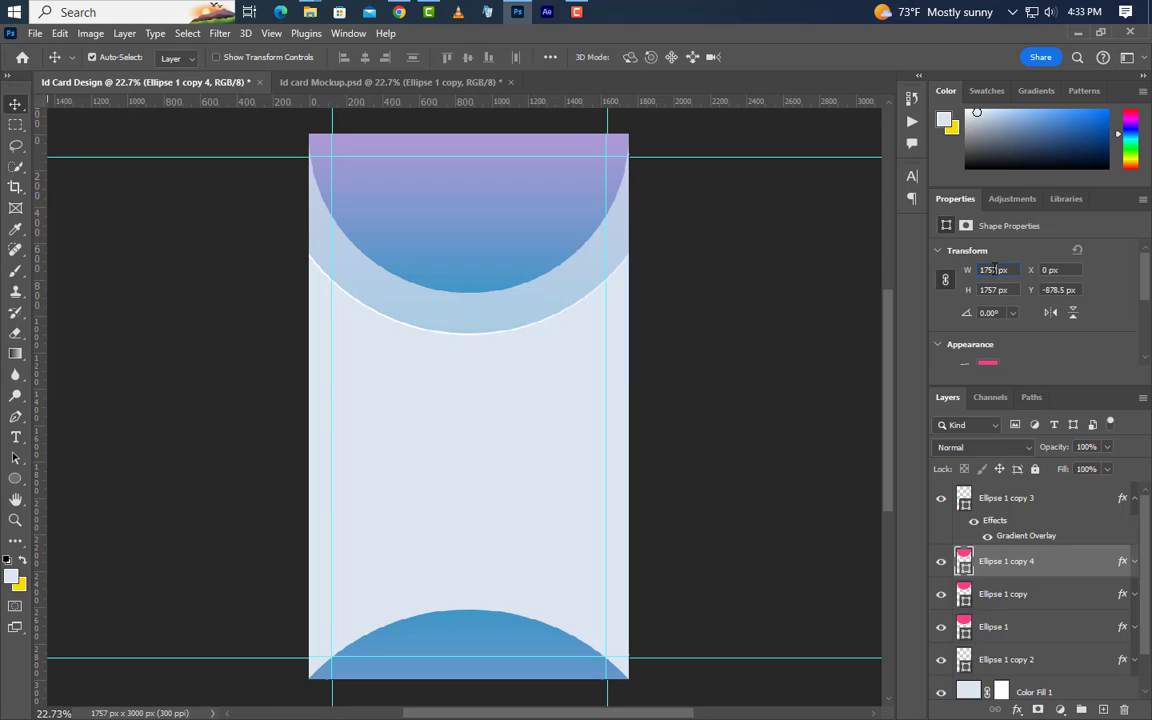
pyautogui.moveTo(994, 269); pyautogui.dragTo(976, 271)
pyautogui.press('Return')
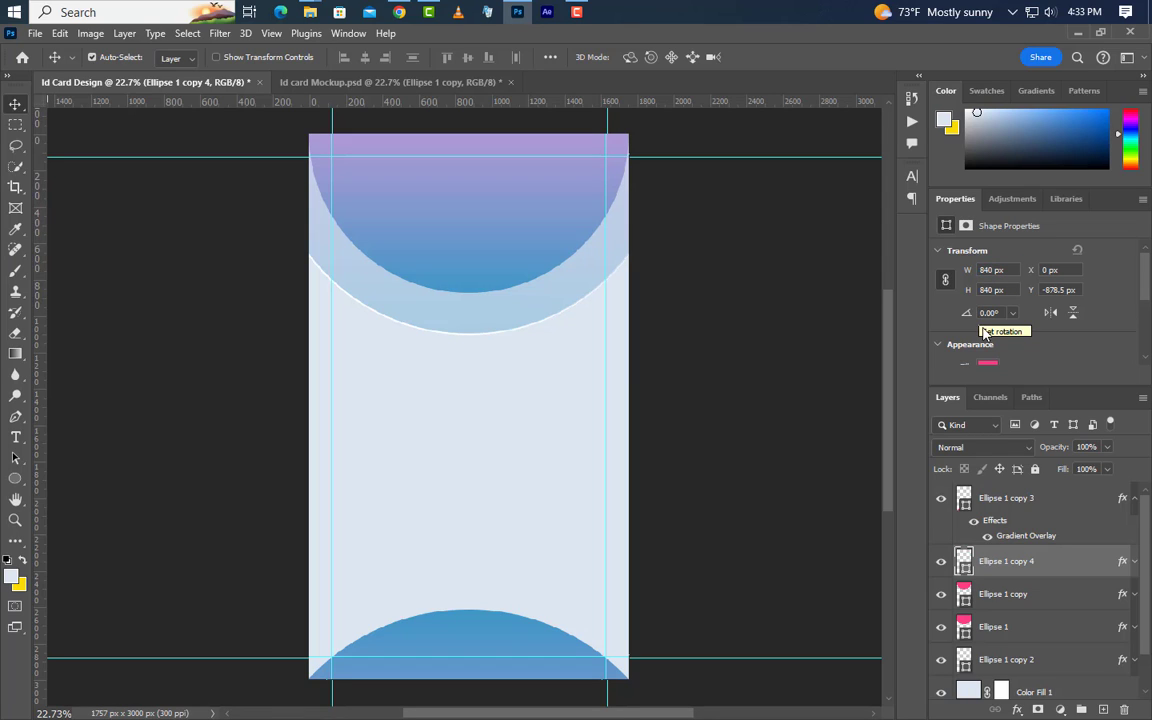
# Move the circle to the card's upper centre and delete its inherited effects so it turns plain pink
pyautogui.hotkey('ctrl', 't')
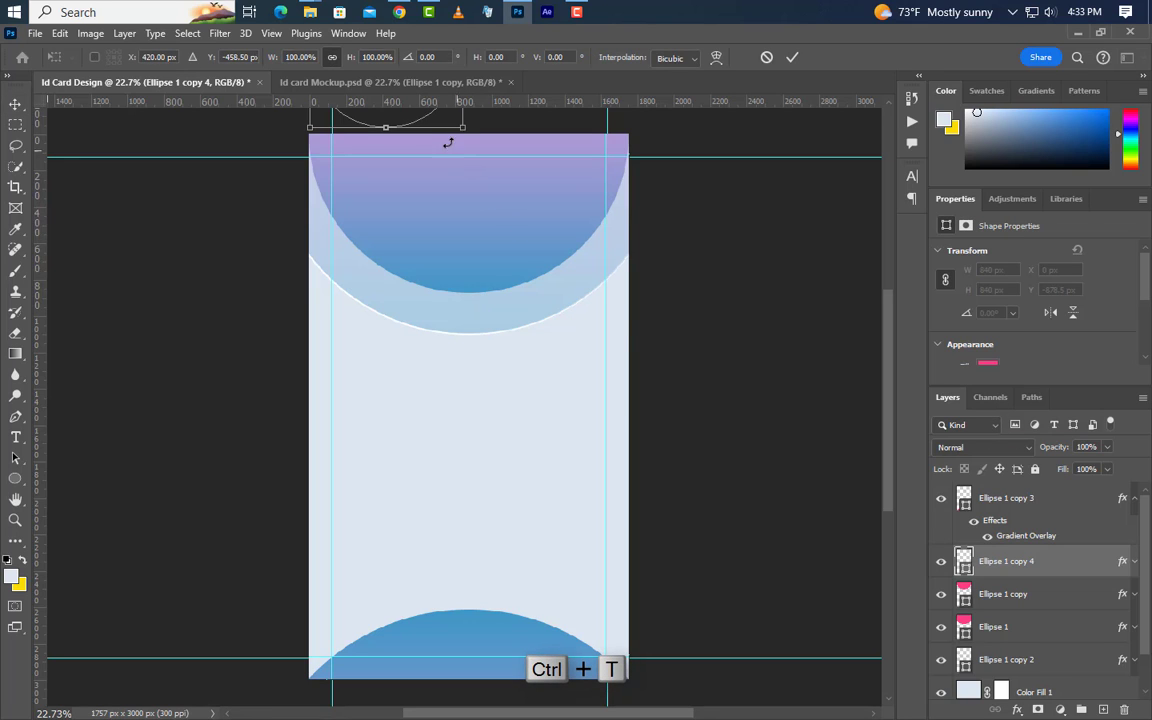
pyautogui.moveTo(395, 112); pyautogui.dragTo(479, 364)
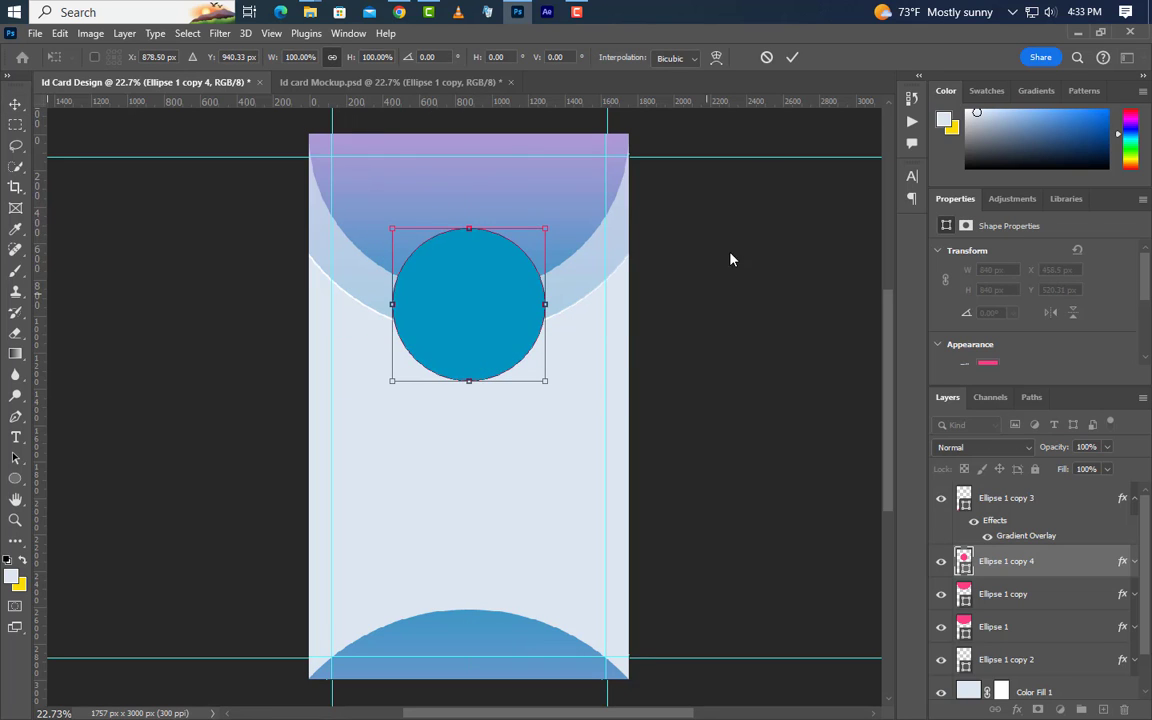
pyautogui.click(791, 58)
pyautogui.moveTo(1121, 565); pyautogui.dragTo(1125, 710)
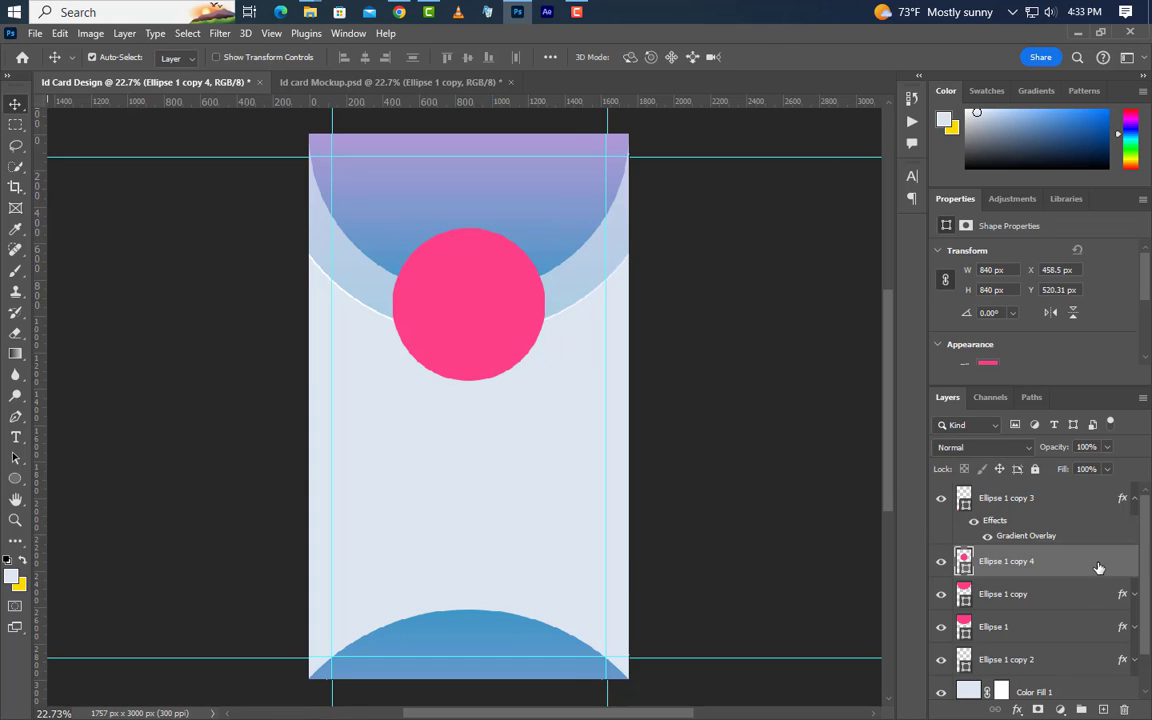
# Give the pink circle a 25 px white stroke positioned at Center
pyautogui.doubleClick(1098, 568)
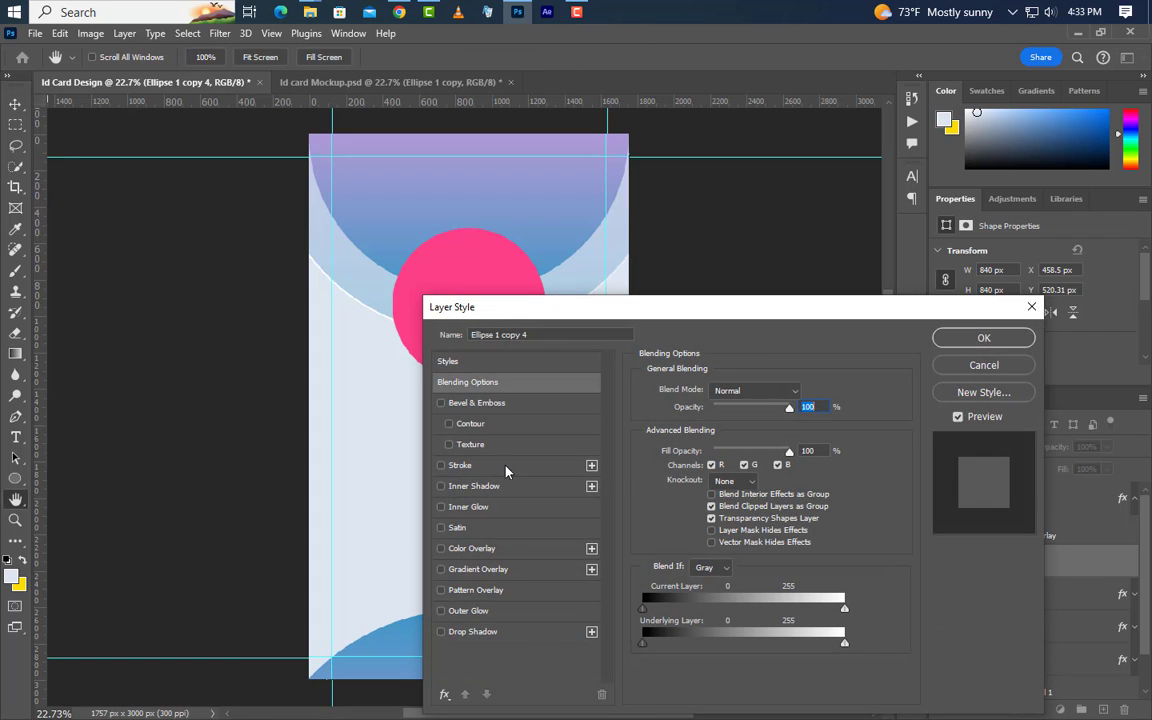
pyautogui.click(506, 467)
pyautogui.moveTo(801, 394); pyautogui.dragTo(776, 394)
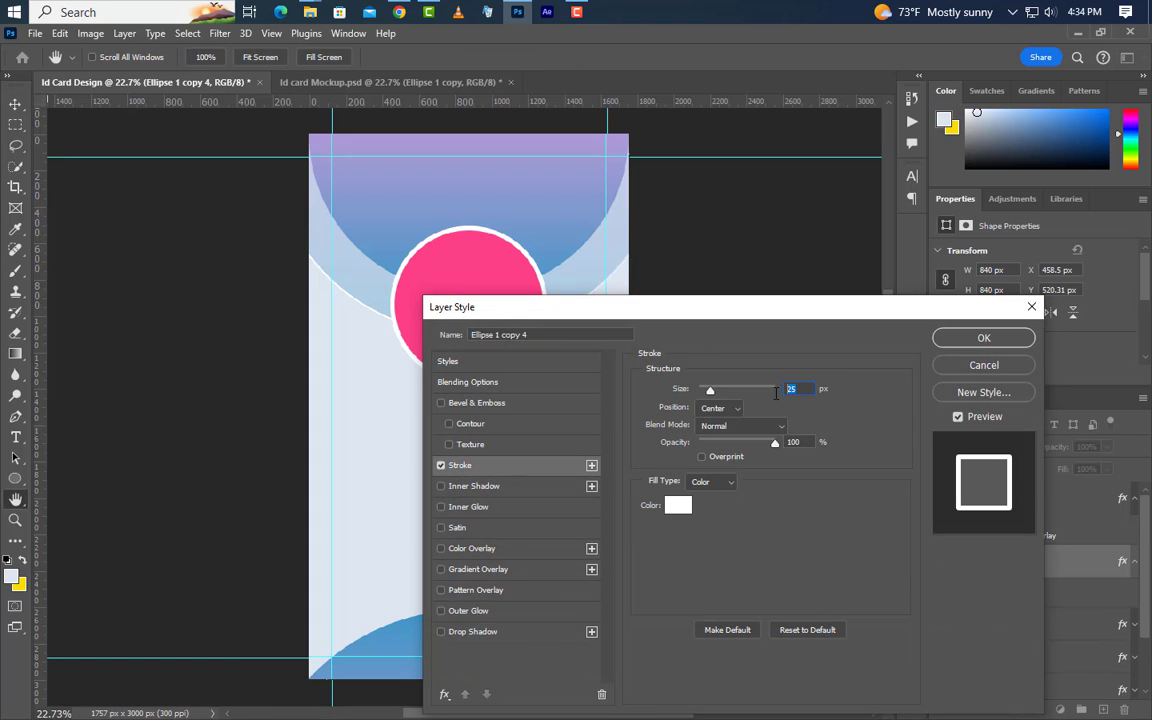
pyautogui.click(716, 410)
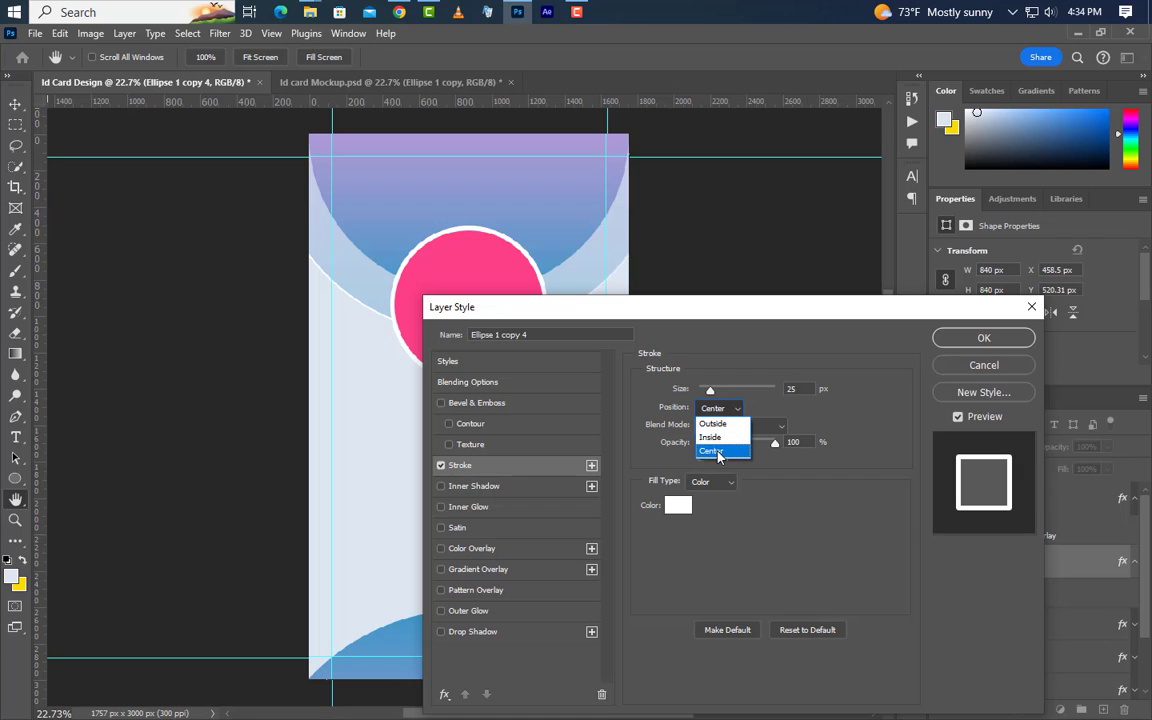
pyautogui.click(716, 454)
pyautogui.click(679, 510)
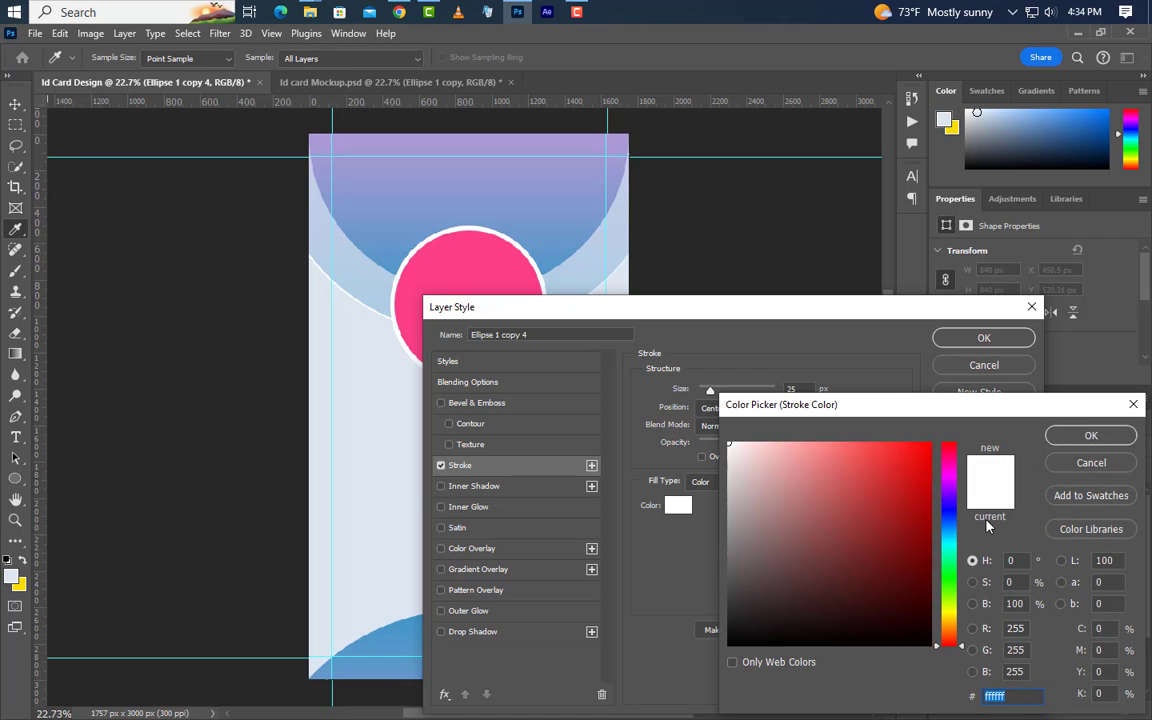
pyautogui.click(1069, 437)
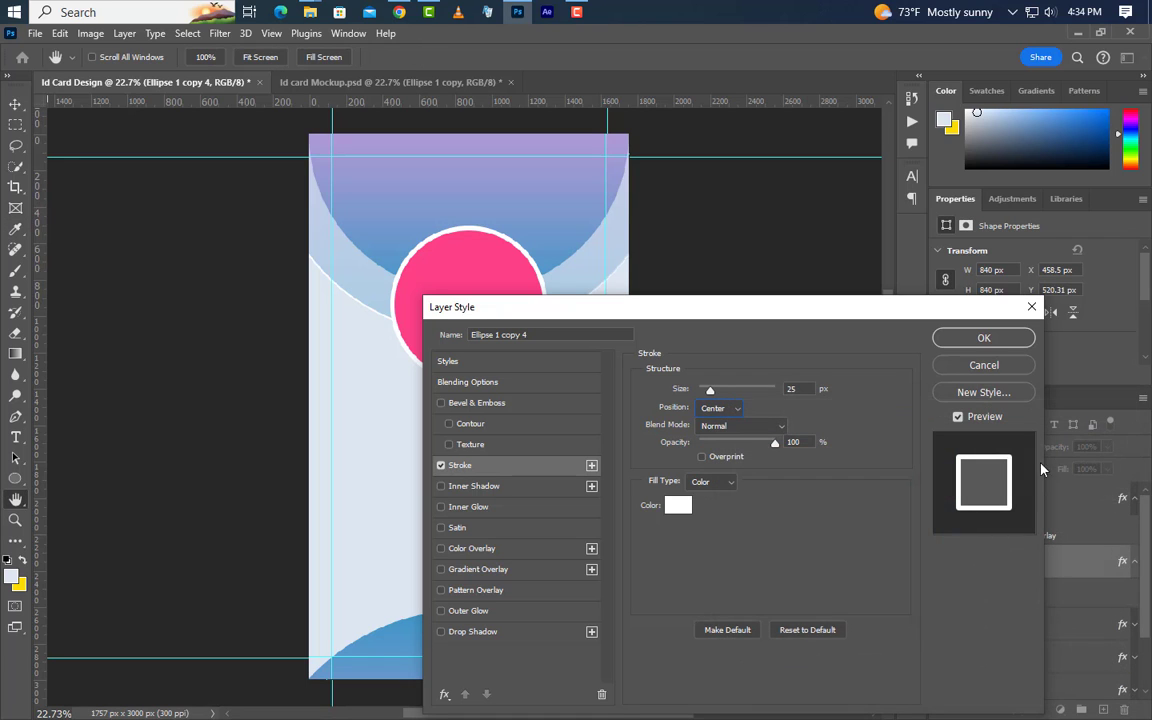
# Add a soft drop shadow (25% opacity, spread 15, size 50) and move the circle layer to the top
pyautogui.click(503, 636)
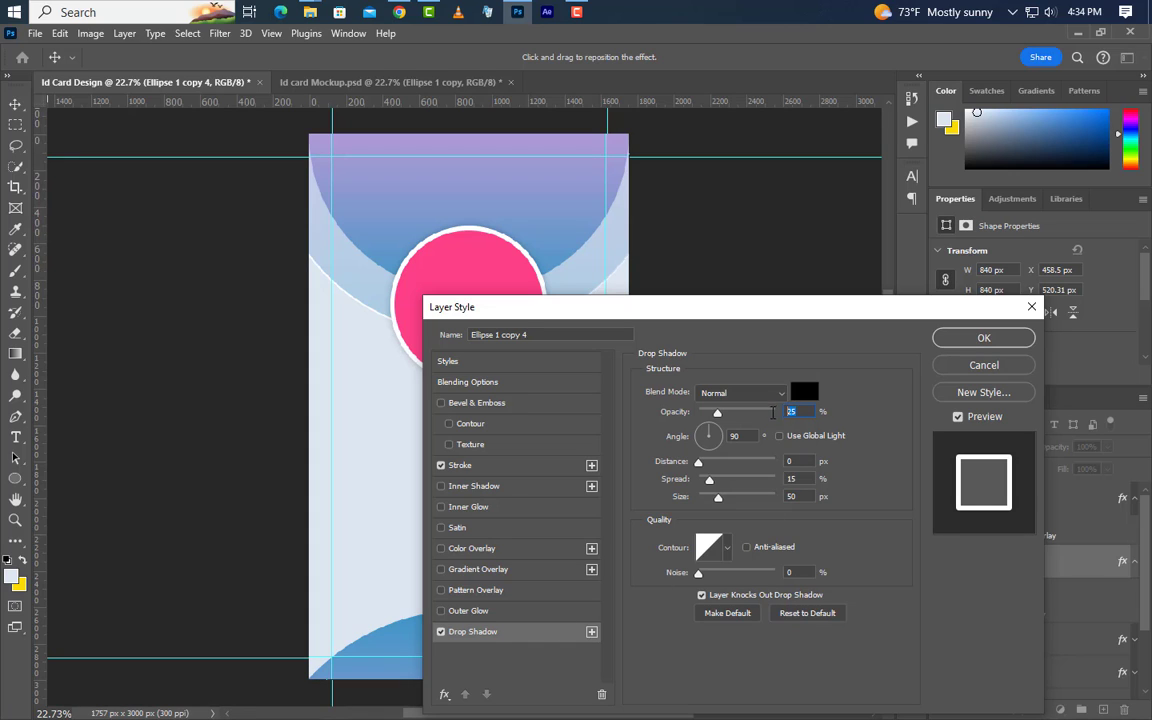
pyautogui.click(795, 462)
pyautogui.press('Tab')
pyautogui.click(957, 342)
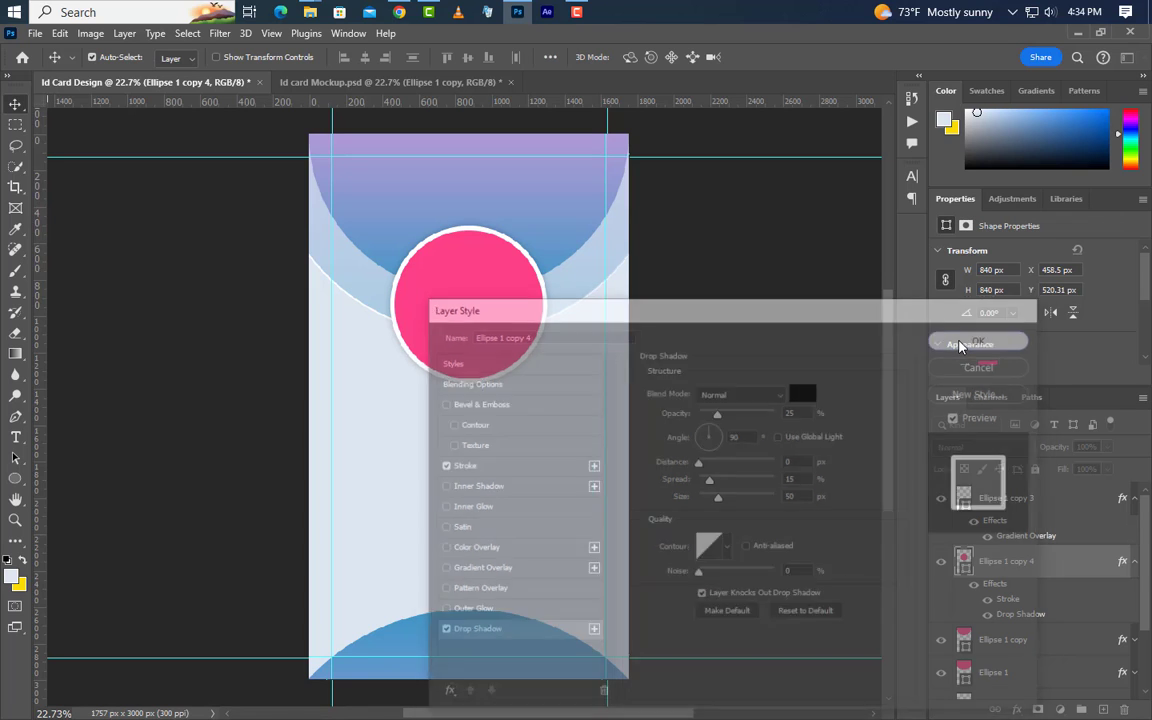
pyautogui.click(1135, 500)
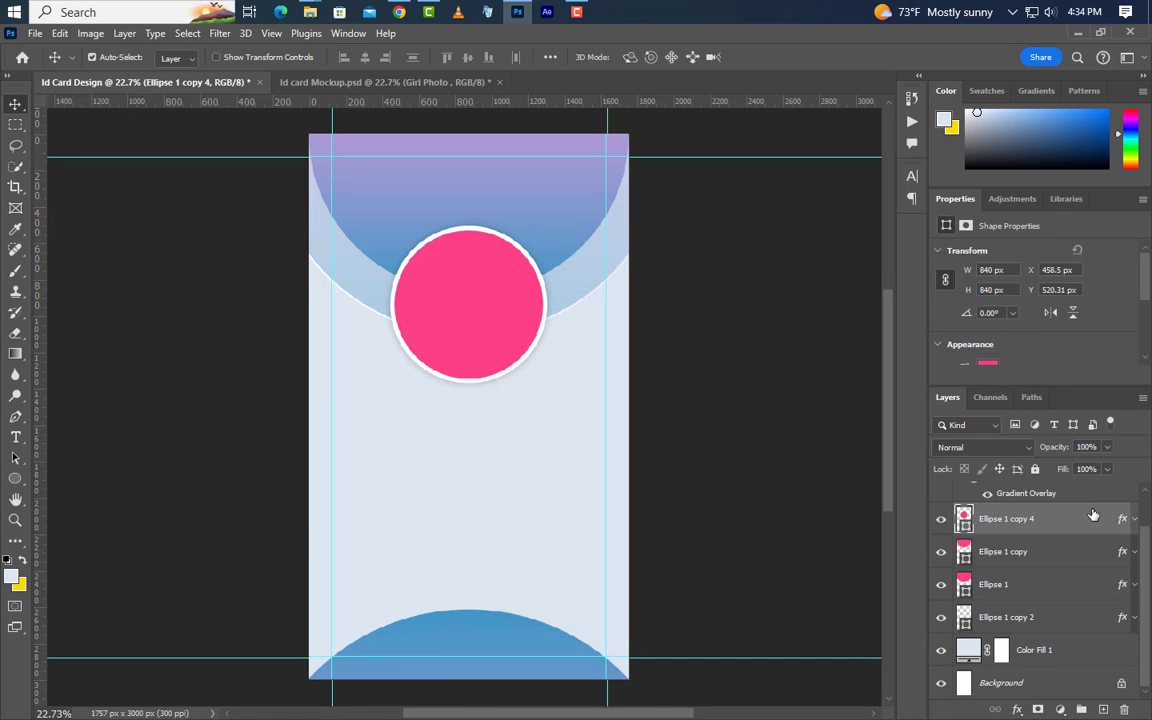
pyautogui.moveTo(1076, 525); pyautogui.dragTo(1066, 484)
# Drag the girl portrait photo from the desktop into the ID card and place it
pyautogui.click(1135, 531)
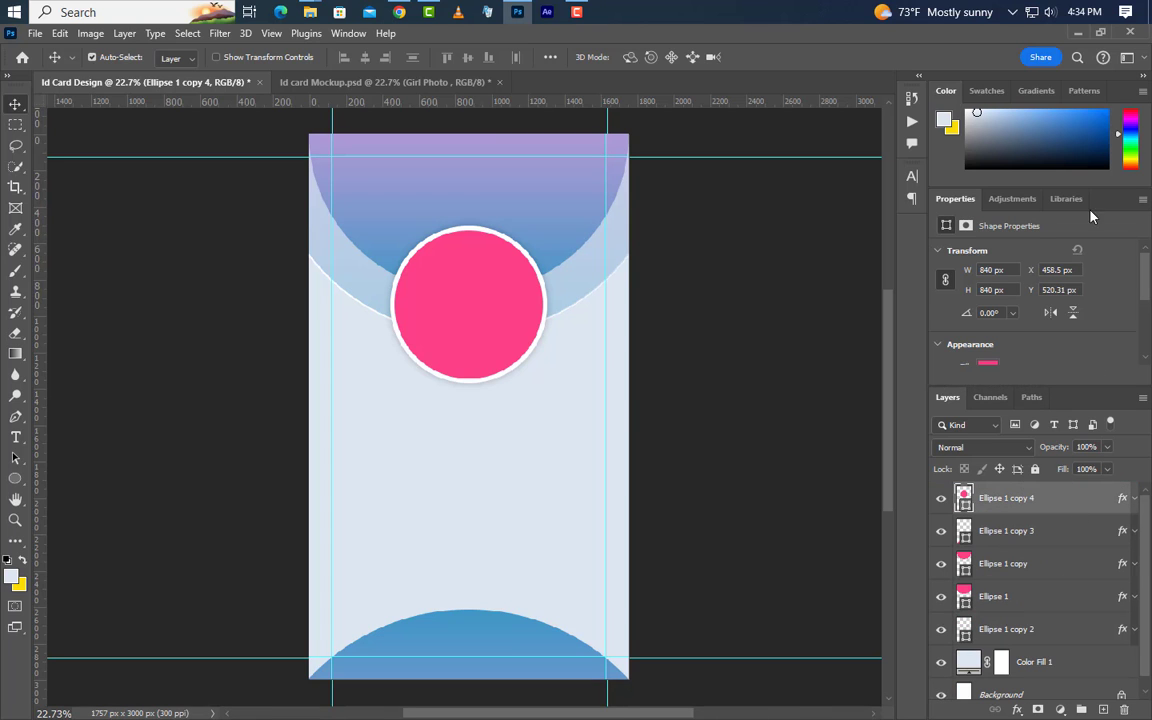
pyautogui.click(1077, 32)
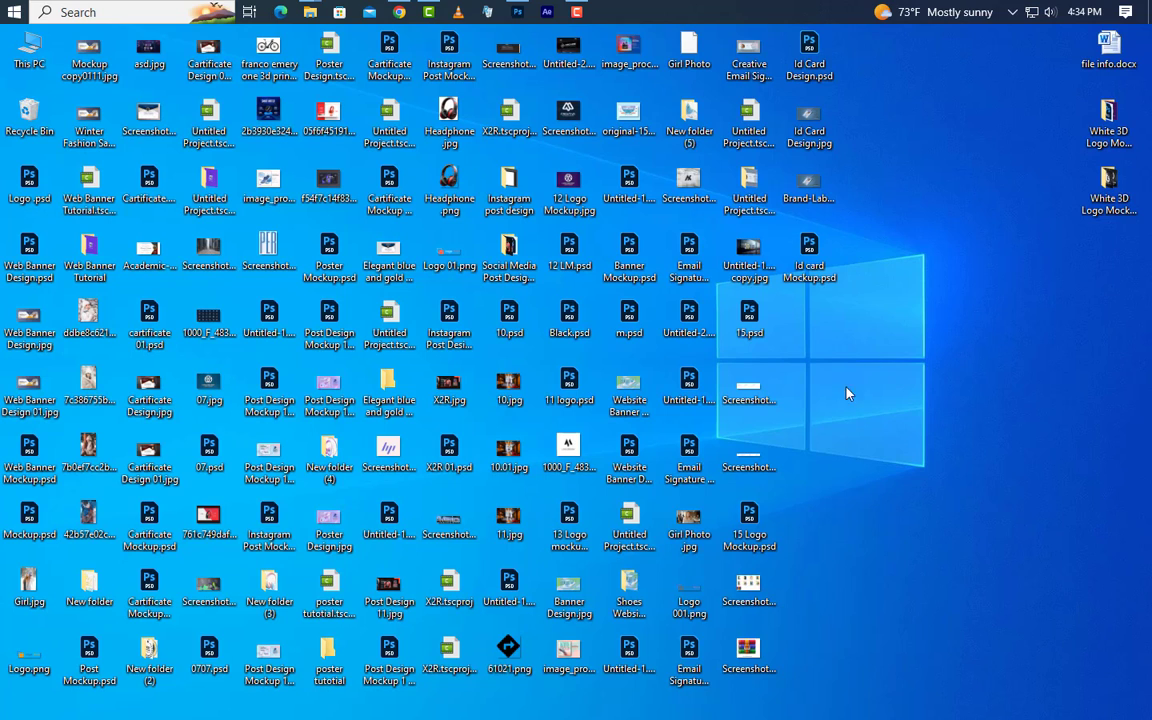
pyautogui.moveTo(688, 522); pyautogui.dragTo(513, 259)
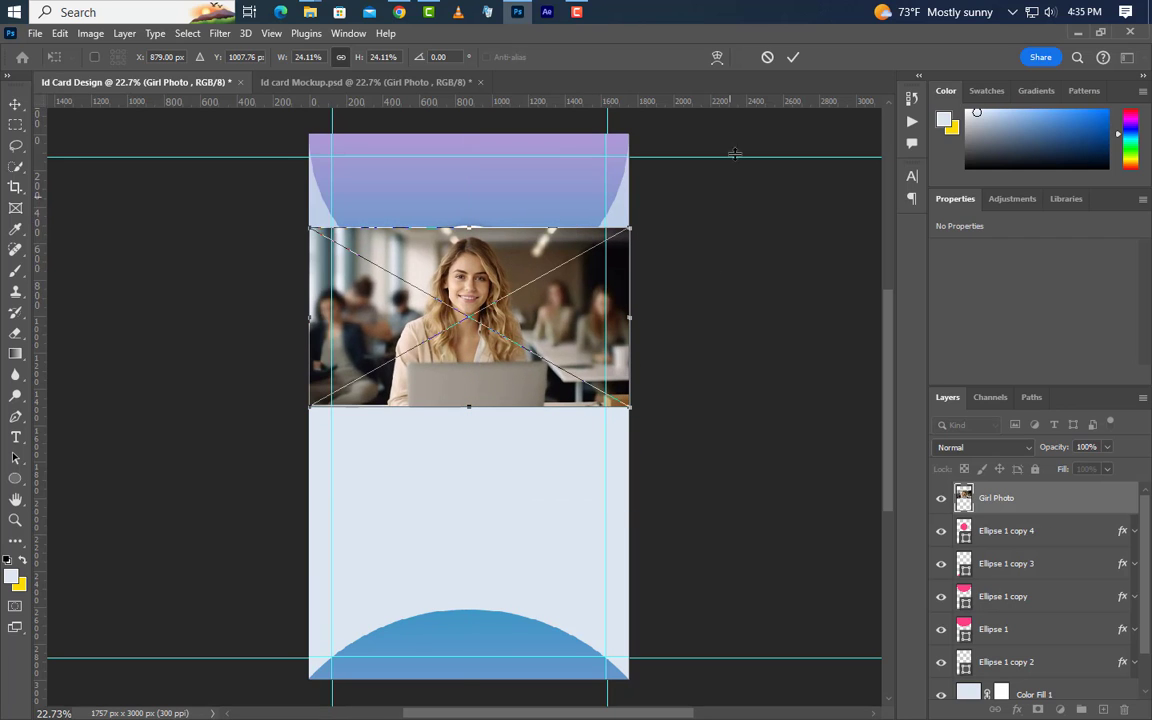
pyautogui.click(793, 57)
# Clip the photo into the pink circle and stretch it taller to fill the frame
pyautogui.rightClick(1069, 500)
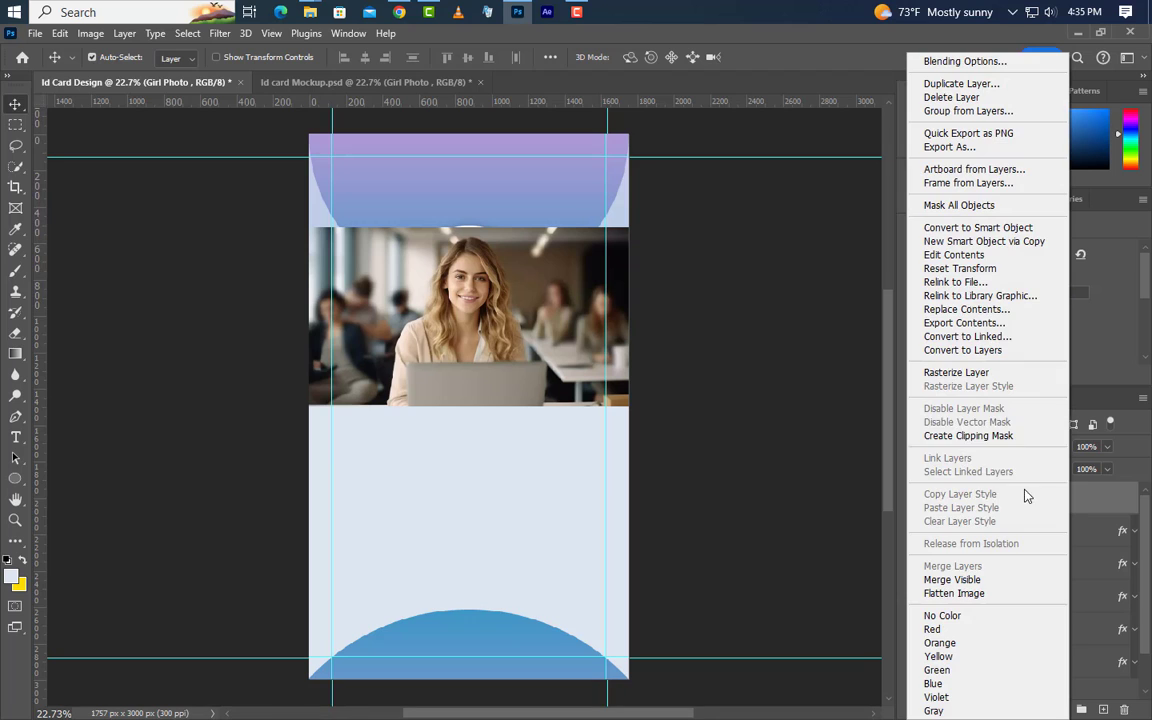
pyautogui.click(966, 435)
pyautogui.hotkey('ctrl', 't')
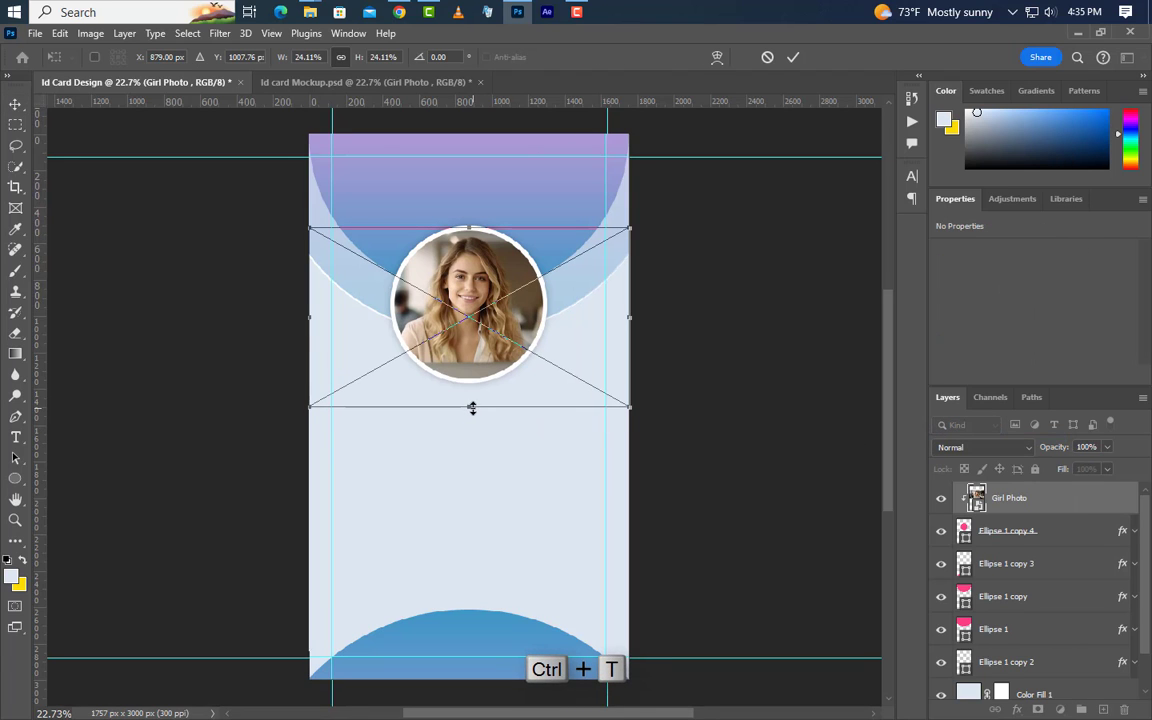
pyautogui.moveTo(470, 407); pyautogui.dragTo(482, 450)
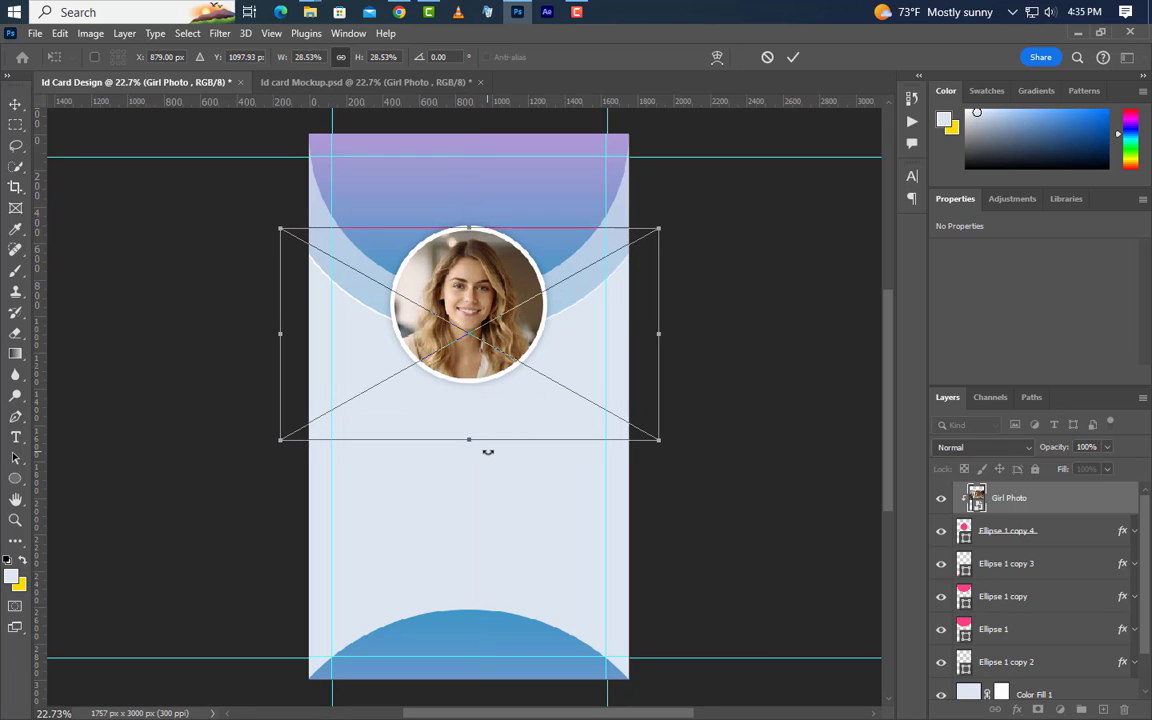
pyautogui.click(793, 60)
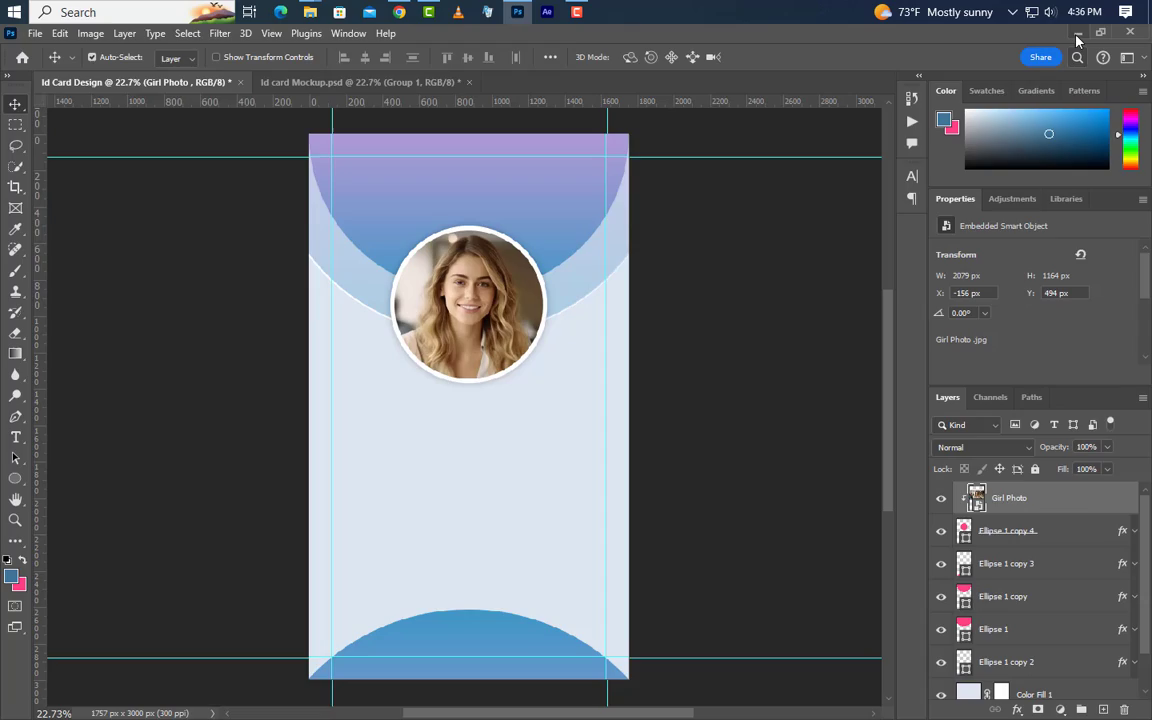
# Drag Logo 0001.png from the desktop and place it in the card's top-left corner
pyautogui.click(1078, 35)
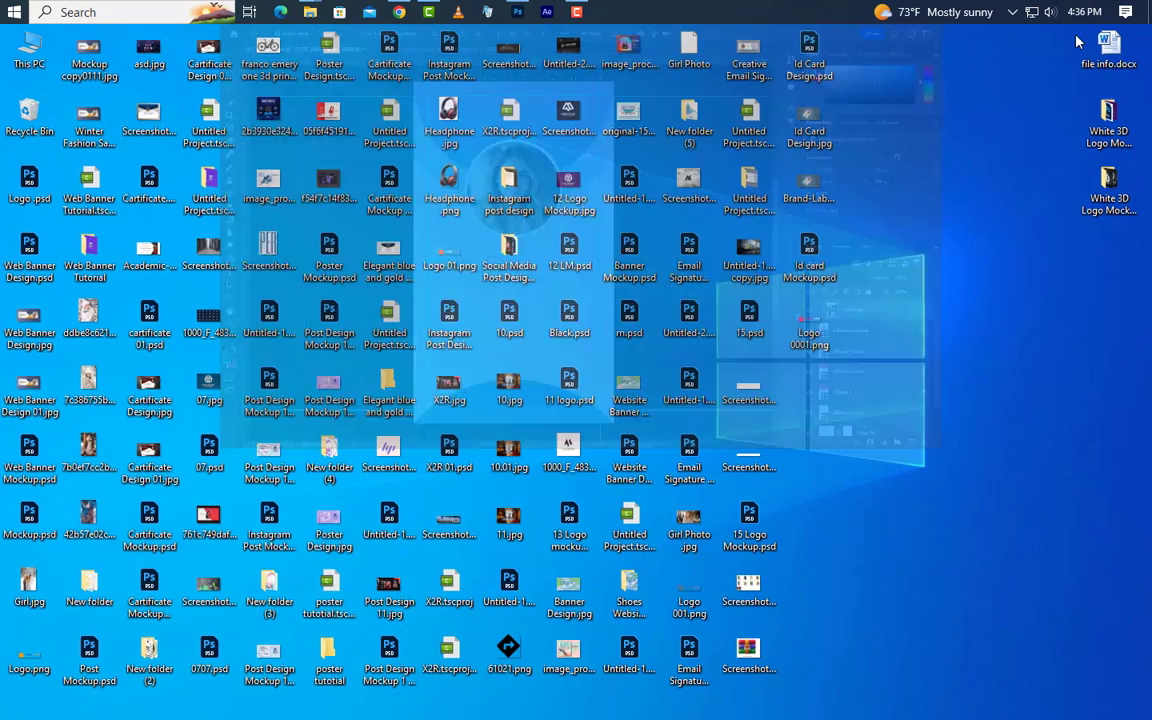
pyautogui.moveTo(817, 335); pyautogui.dragTo(455, 358)
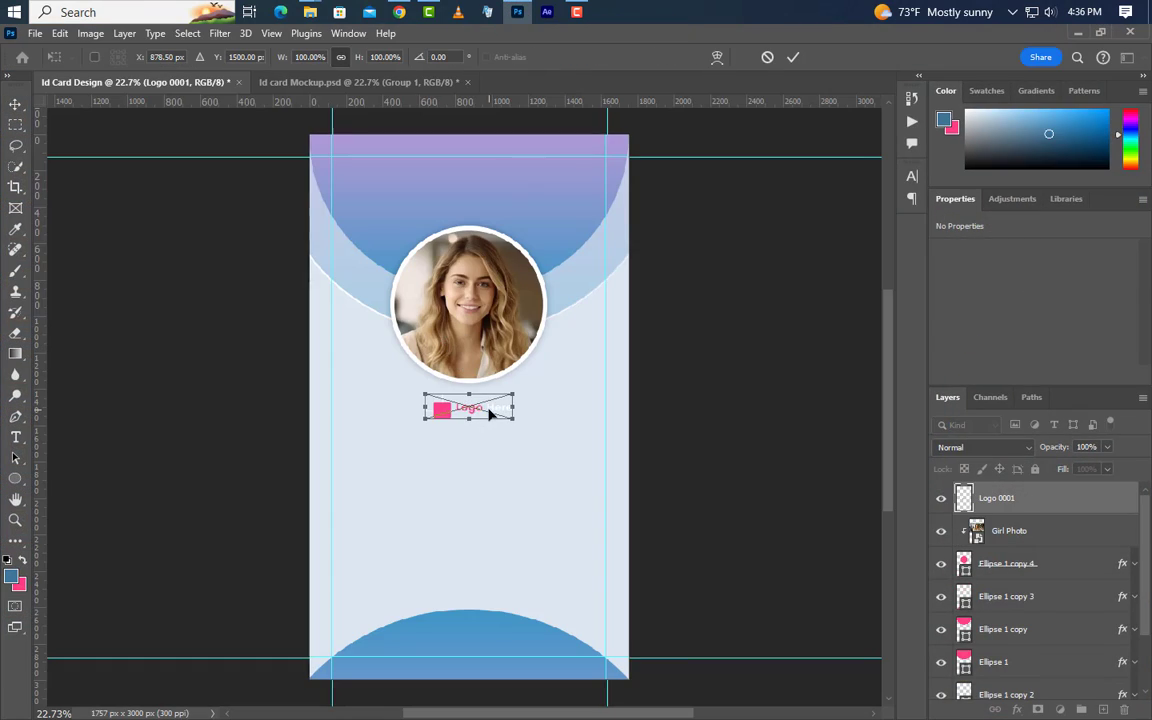
pyautogui.moveTo(480, 412); pyautogui.dragTo(392, 180)
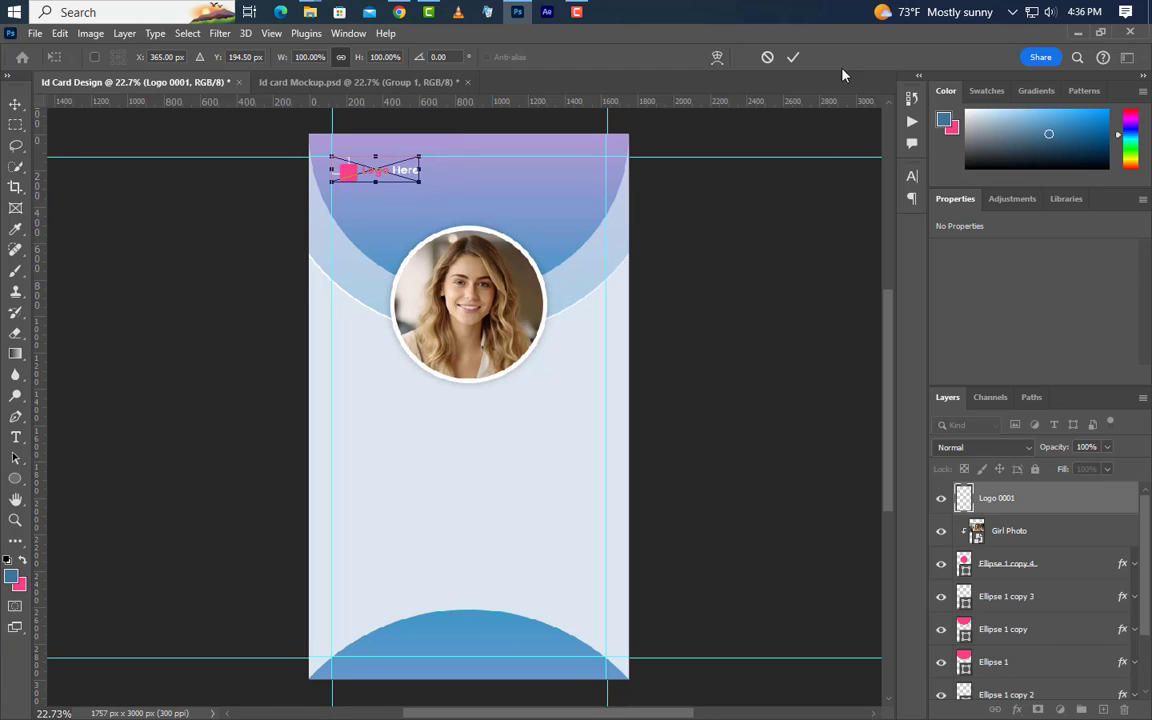
pyautogui.click(793, 57)
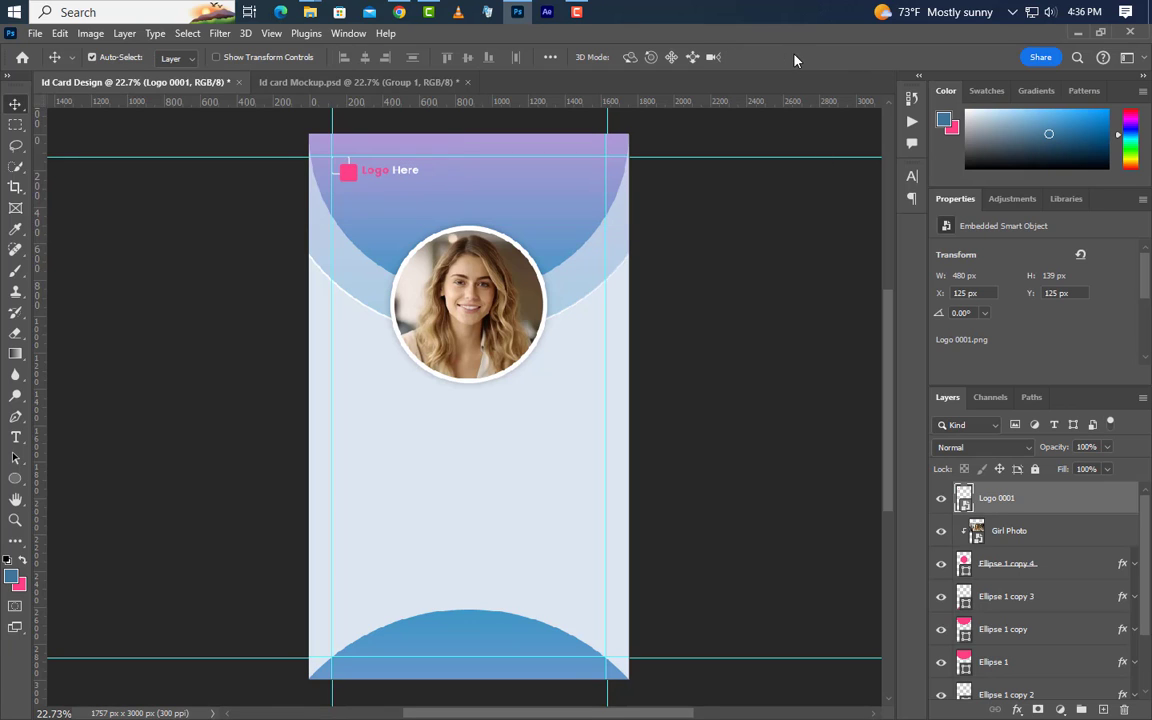
pyautogui.click(15, 437)
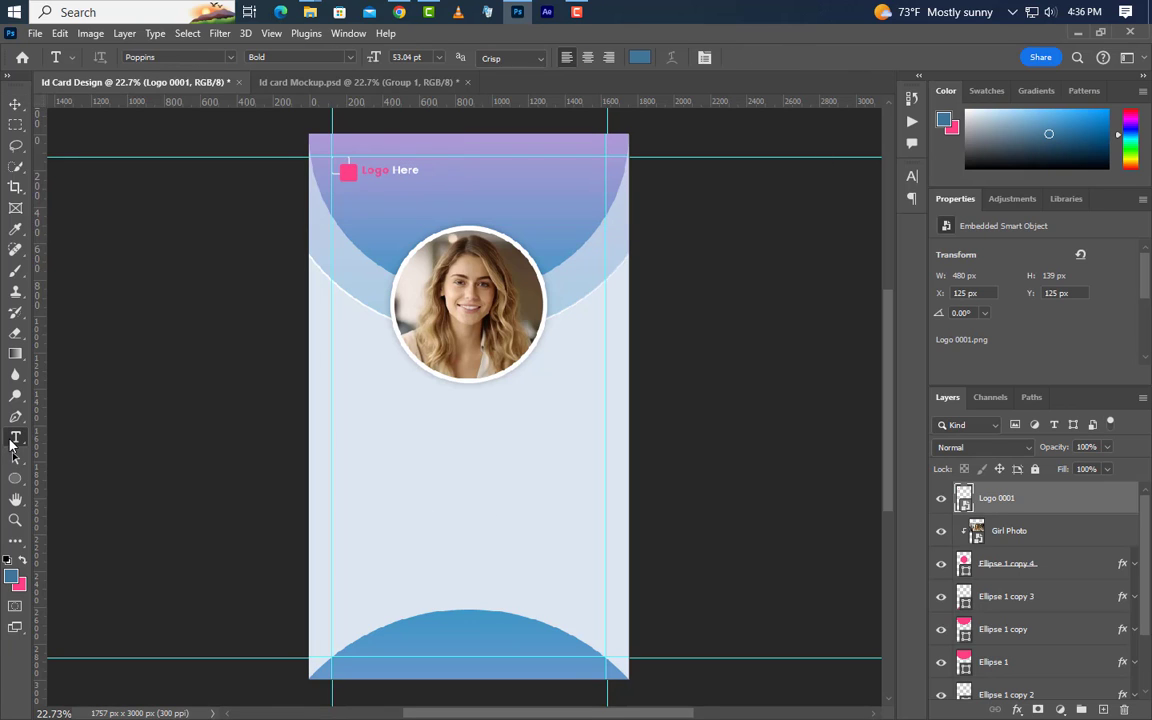
pyautogui.click(372, 399)
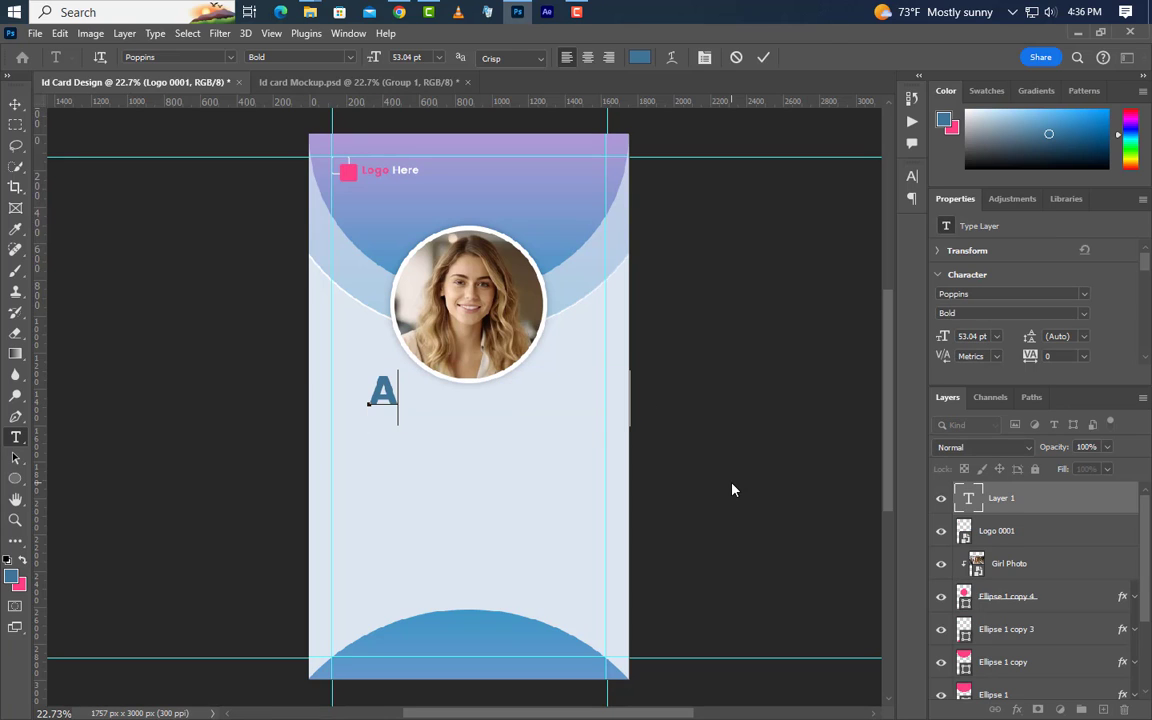
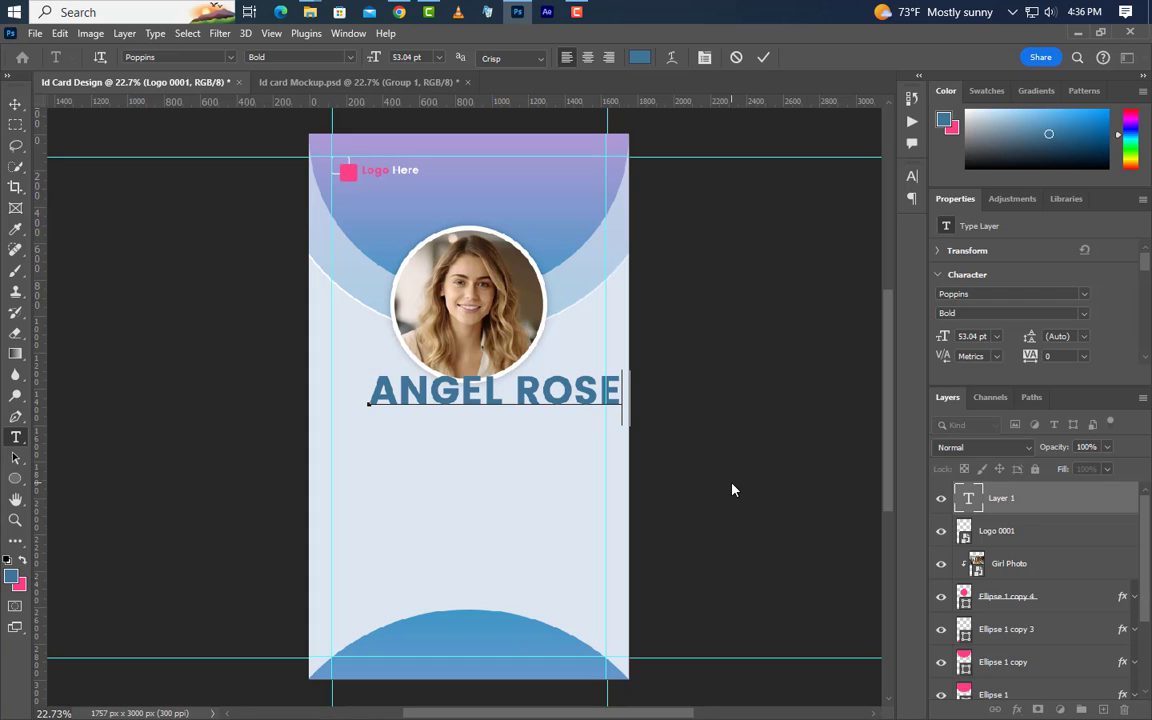
pyautogui.click(763, 58)
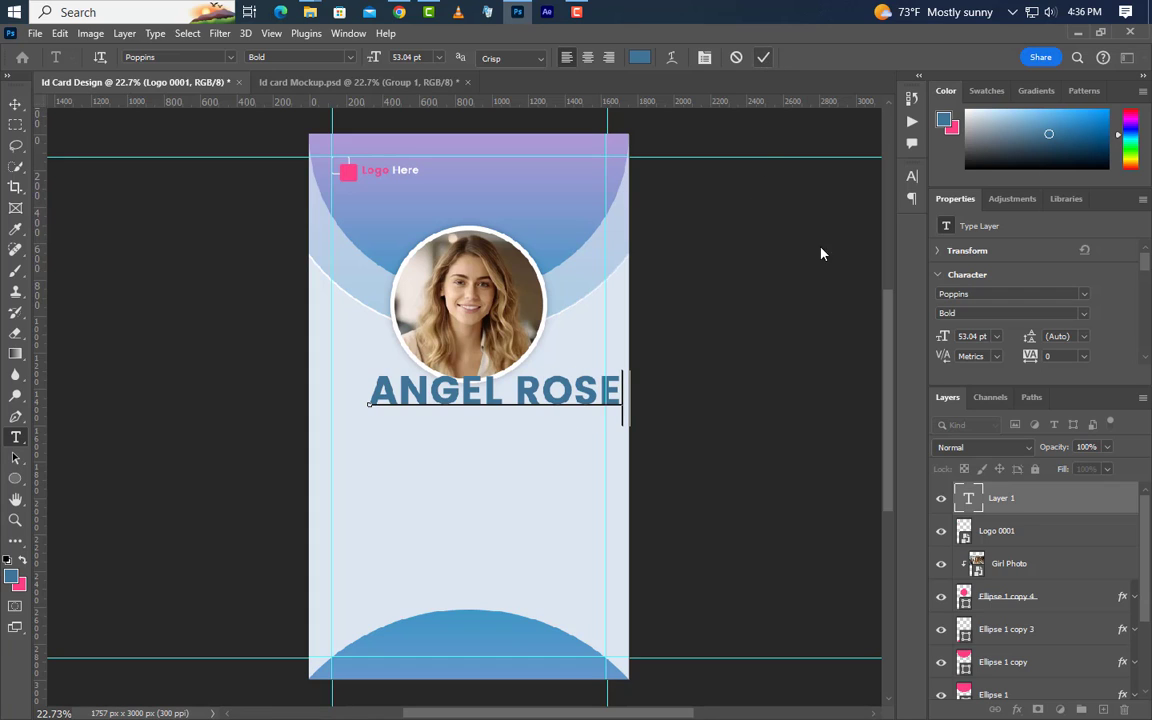
# Set the name to 45.5 pt Poppins Bold and nudge it slightly lower on the card
pyautogui.click(957, 337)
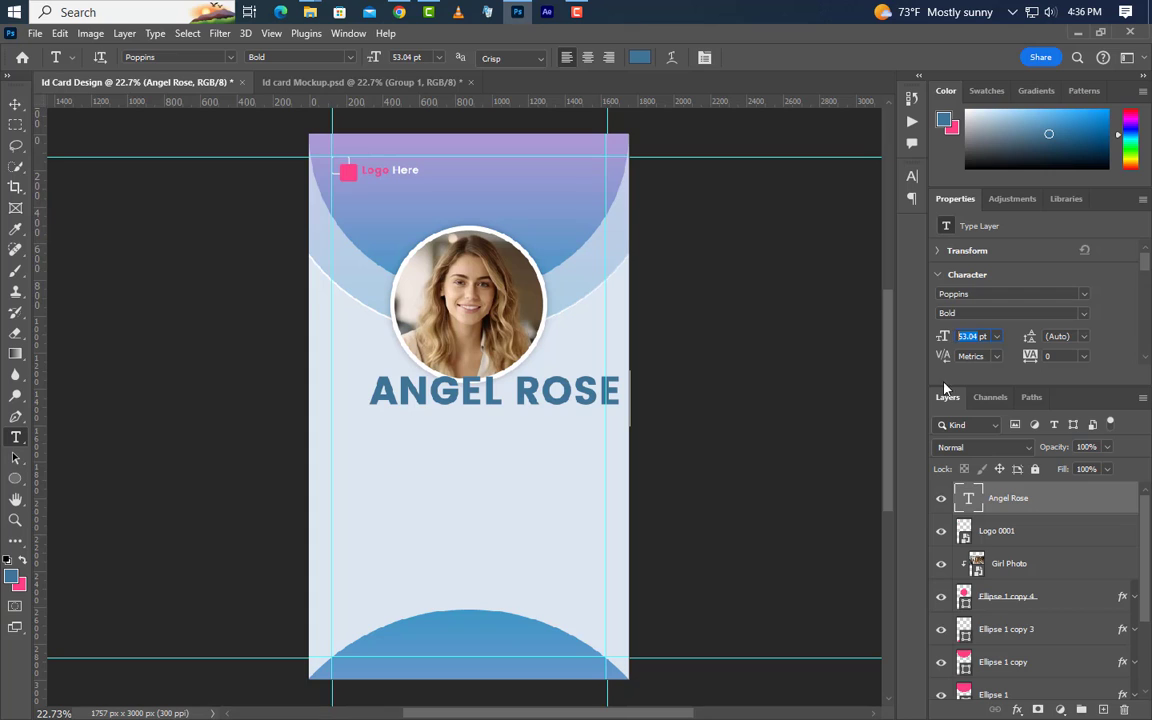
pyautogui.write('45.5')
pyautogui.press('Return')
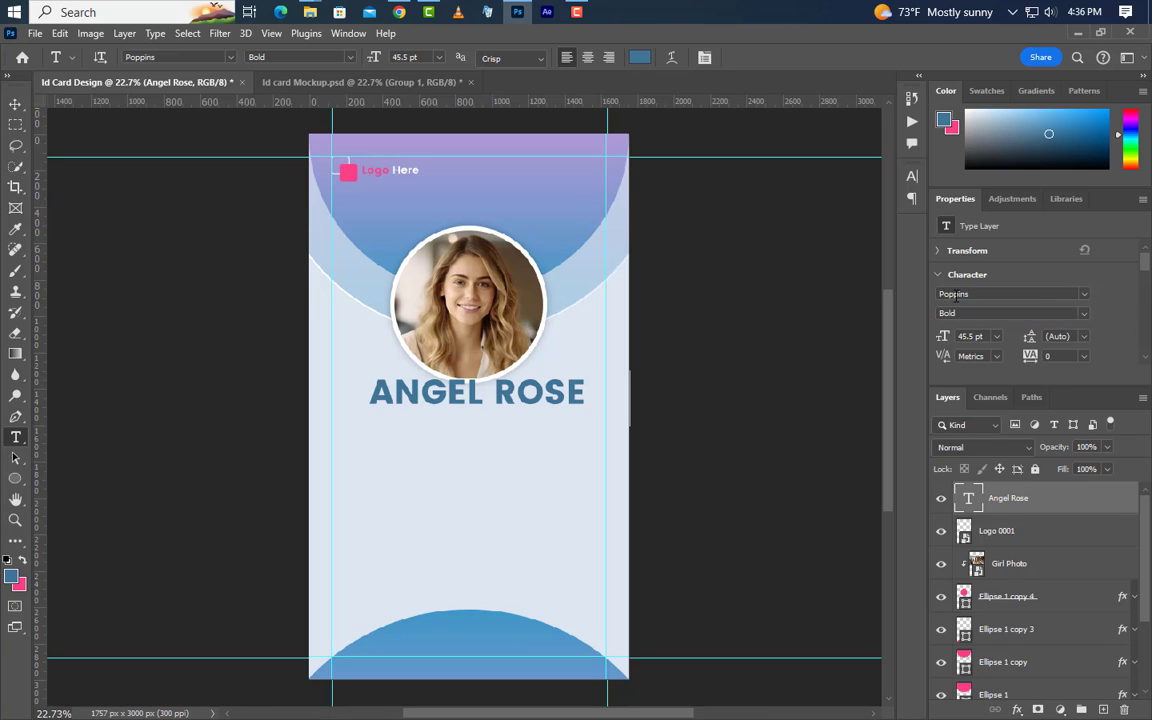
pyautogui.click(971, 296)
pyautogui.click(938, 314)
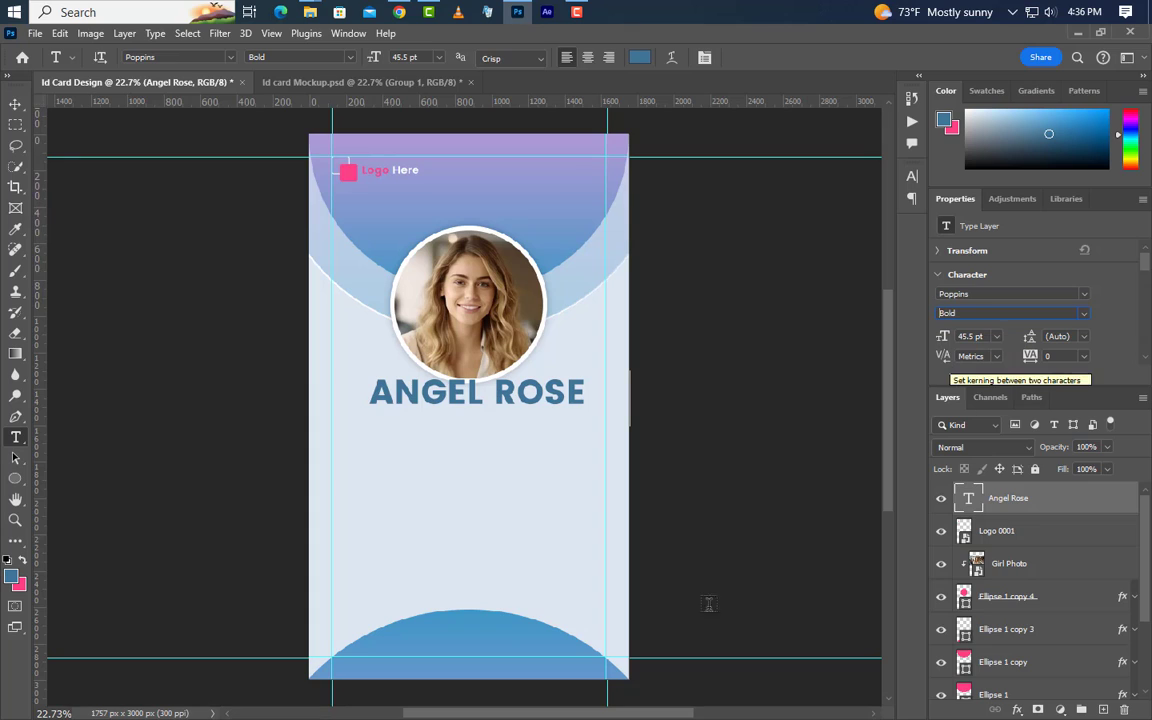
pyautogui.click(15, 104)
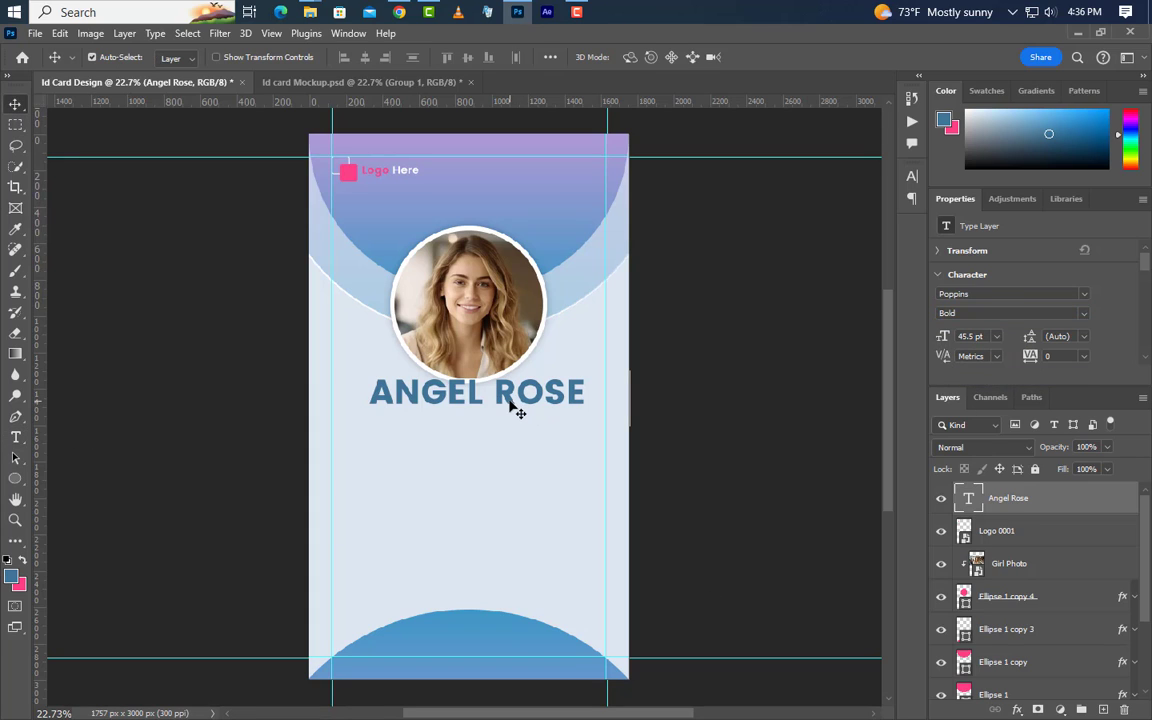
pyautogui.moveTo(509, 406); pyautogui.dragTo(501, 425)
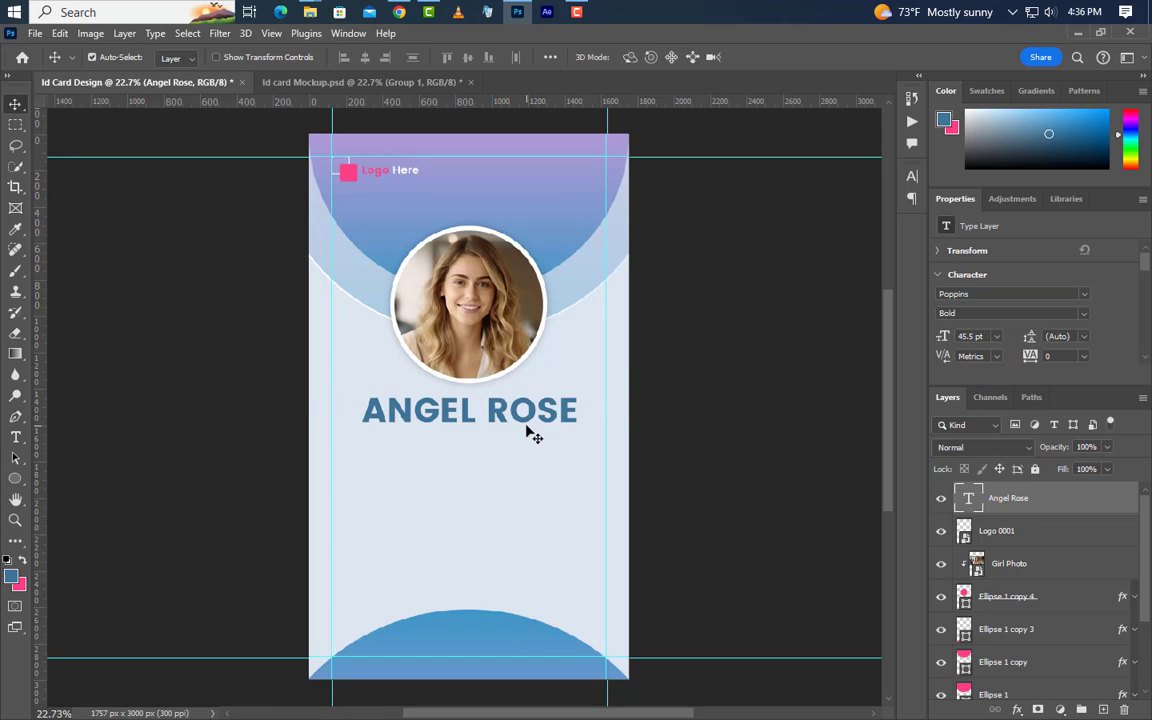
pyautogui.click(911, 176)
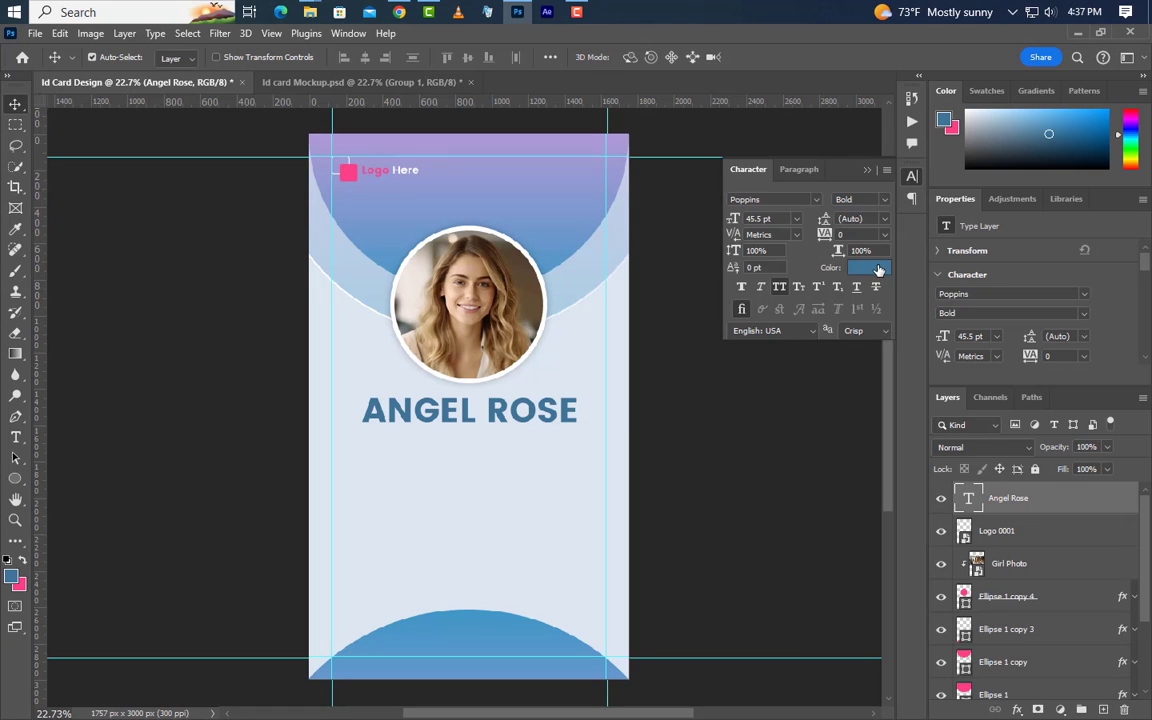
pyautogui.click(870, 268)
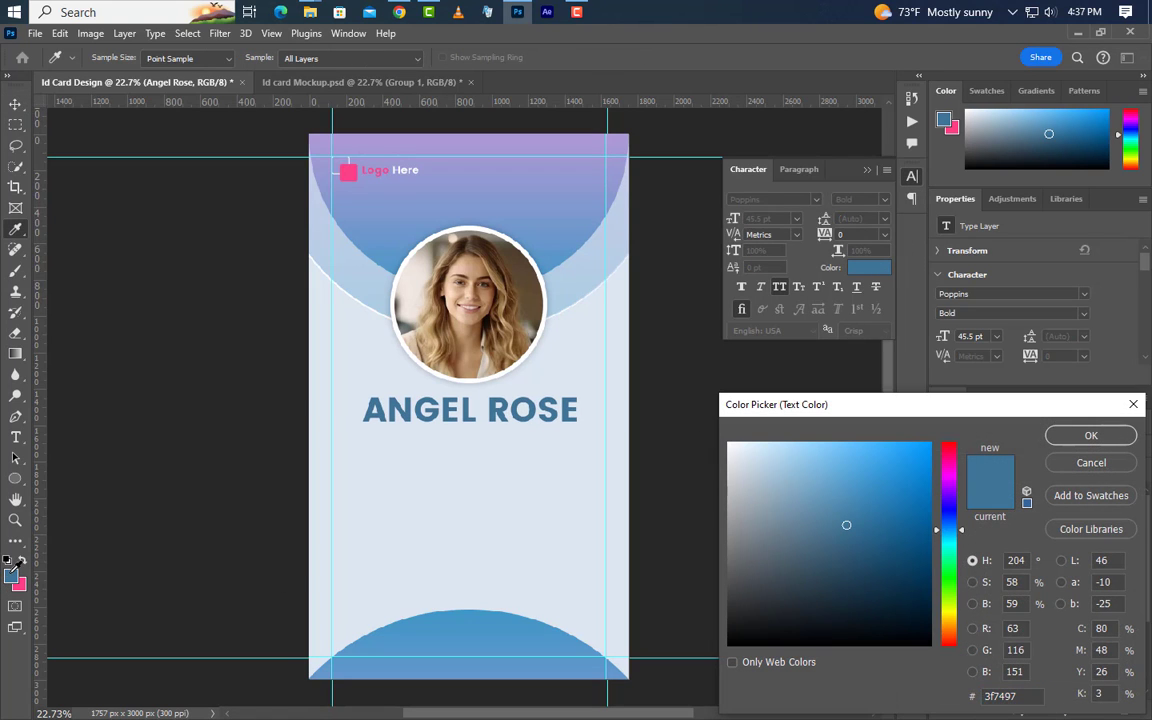
pyautogui.click(1089, 435)
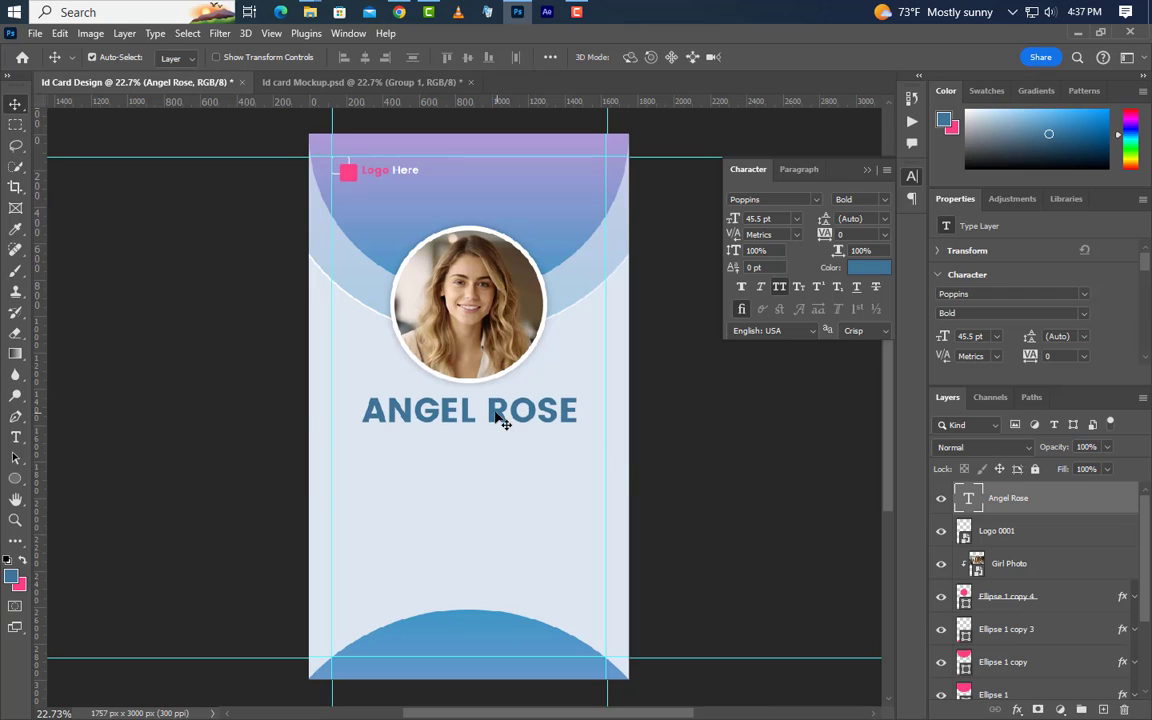
pyautogui.click(15, 437)
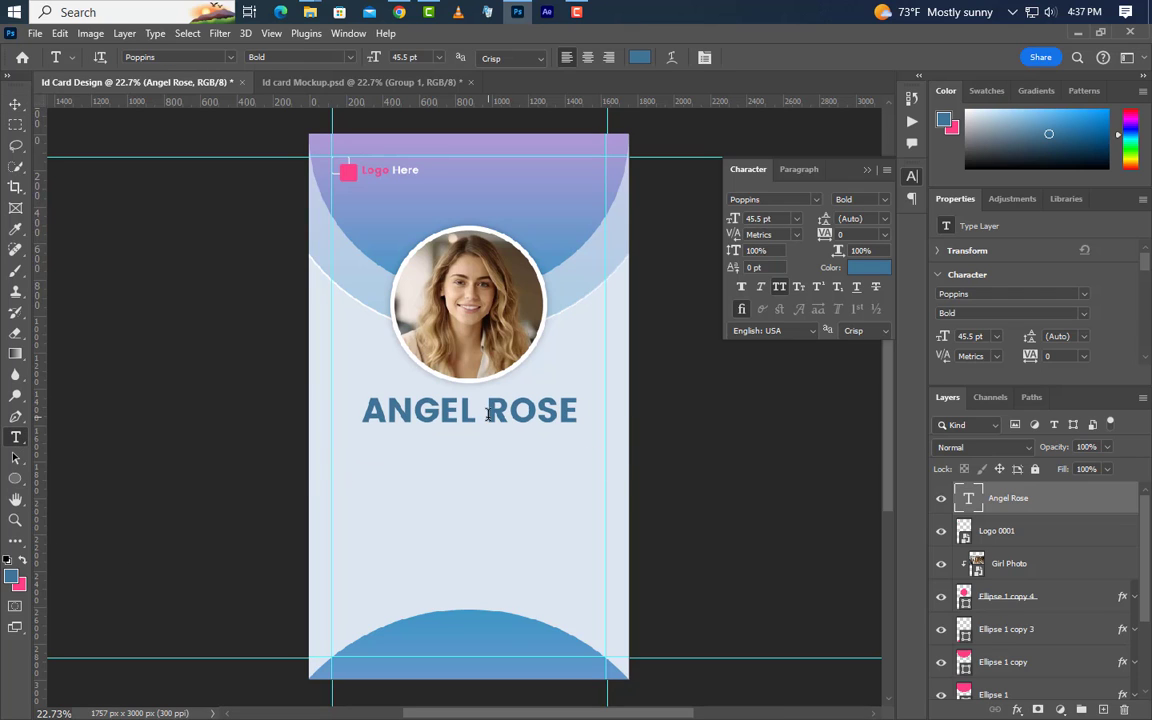
pyautogui.doubleClick(573, 414)
pyautogui.click(867, 267)
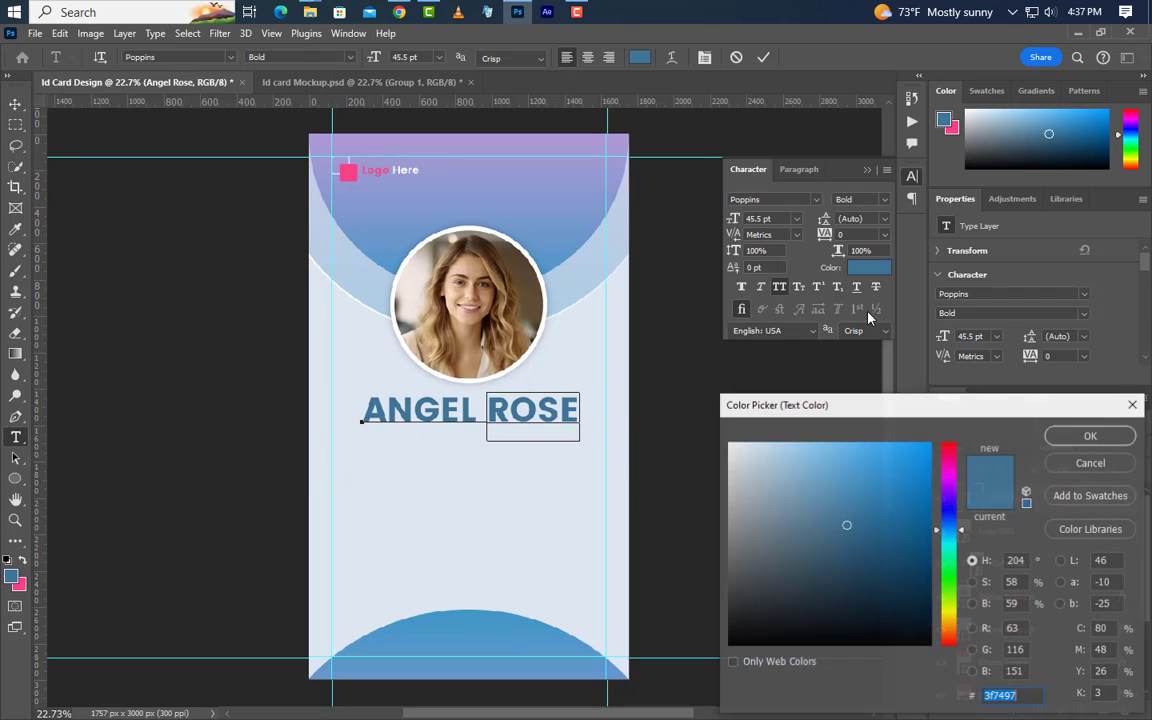
pyautogui.click(23, 587)
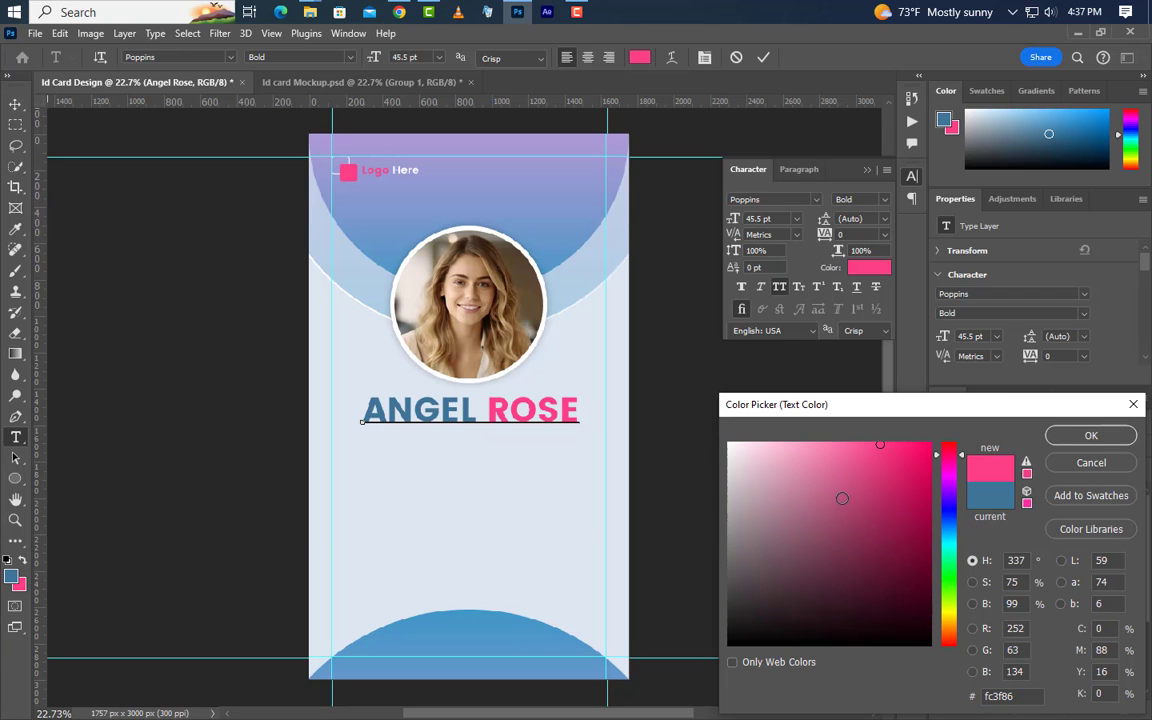
pyautogui.click(1088, 436)
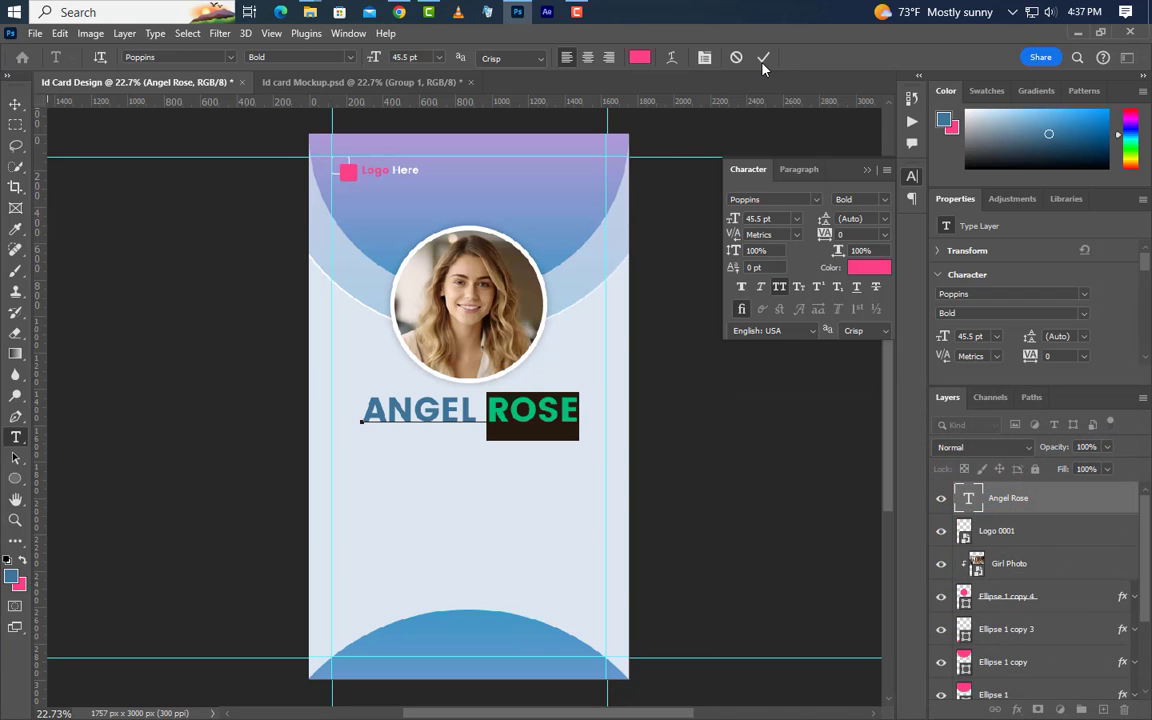
pyautogui.click(763, 58)
pyautogui.click(867, 170)
pyautogui.press('v')
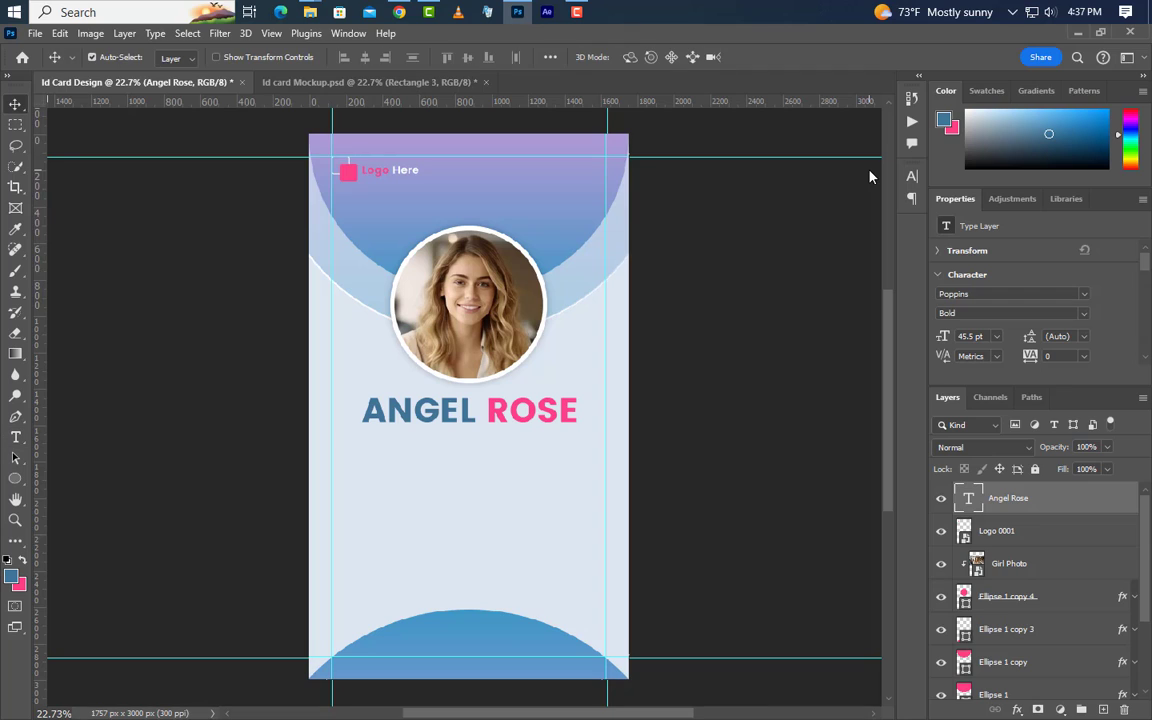
pyautogui.click(15, 437)
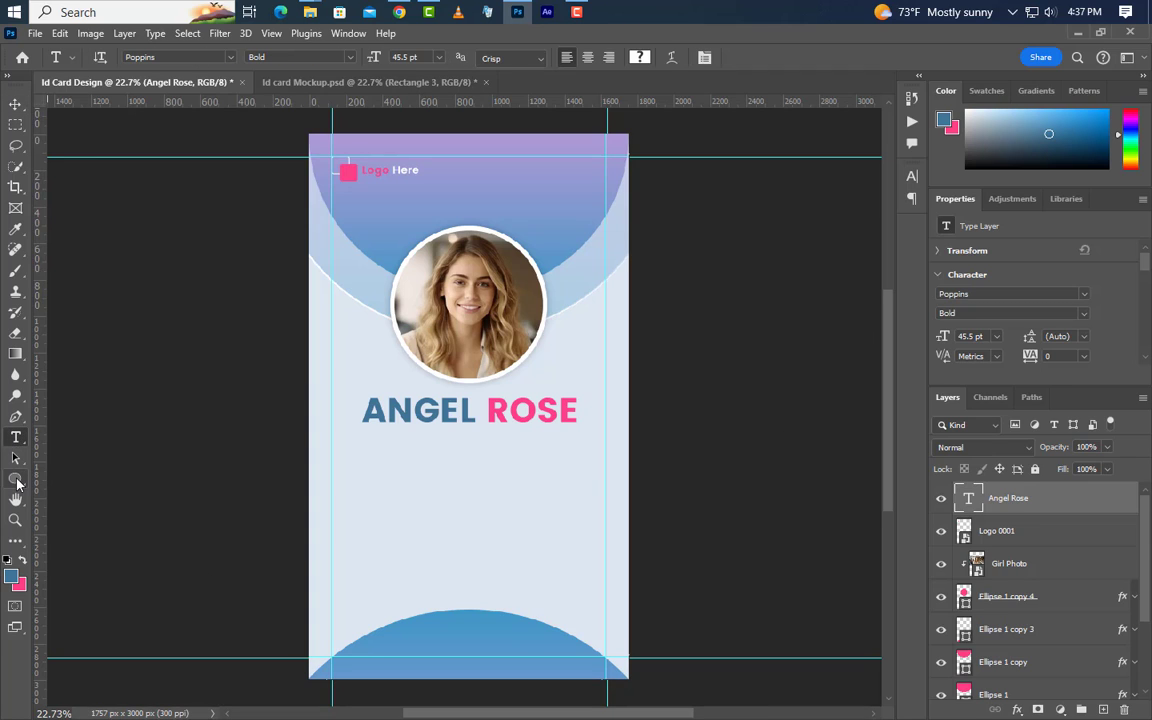
# Draw a rectangle bar under the name sized 920 × 160 px
pyautogui.click(15, 479)
pyautogui.rightClick(16, 481)
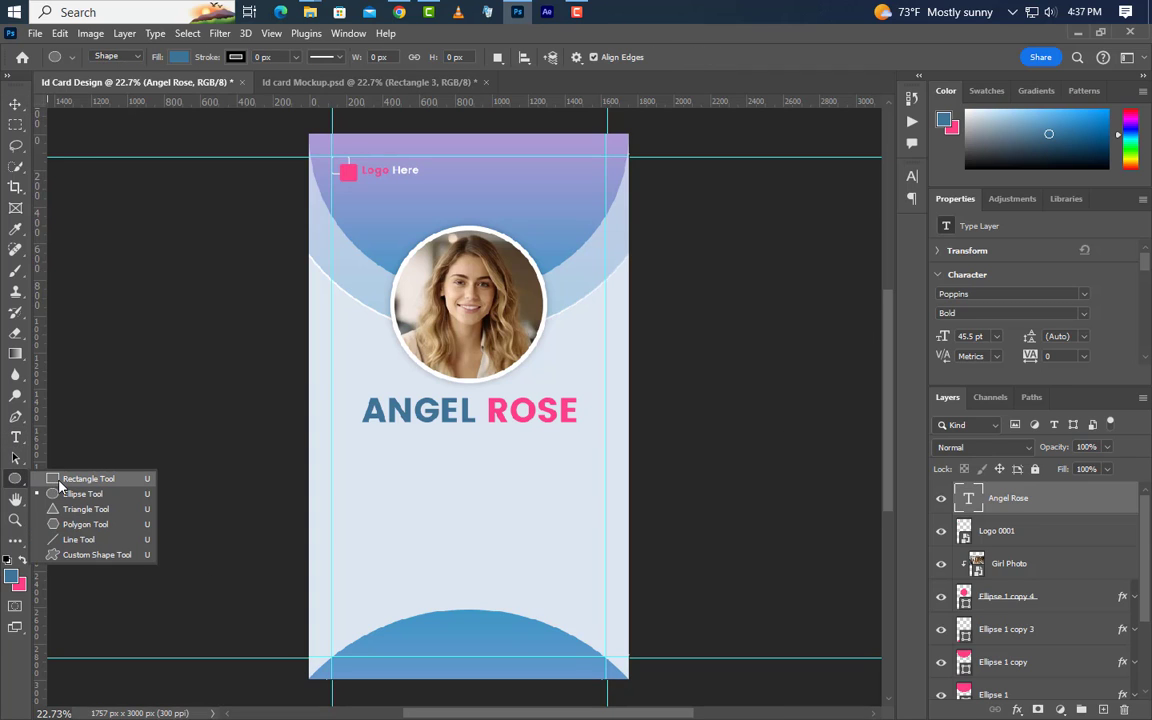
pyautogui.click(88, 479)
pyautogui.moveTo(374, 437); pyautogui.dragTo(570, 471)
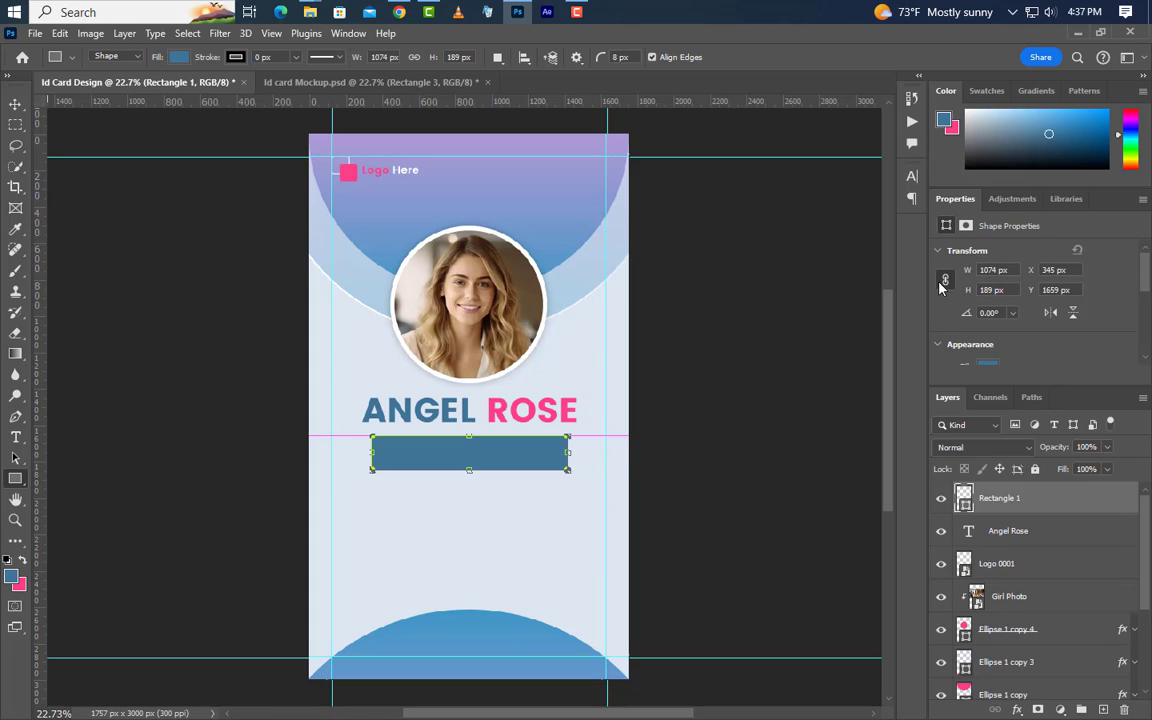
pyautogui.doubleClick(987, 270)
pyautogui.write('920')
pyautogui.click(990, 290)
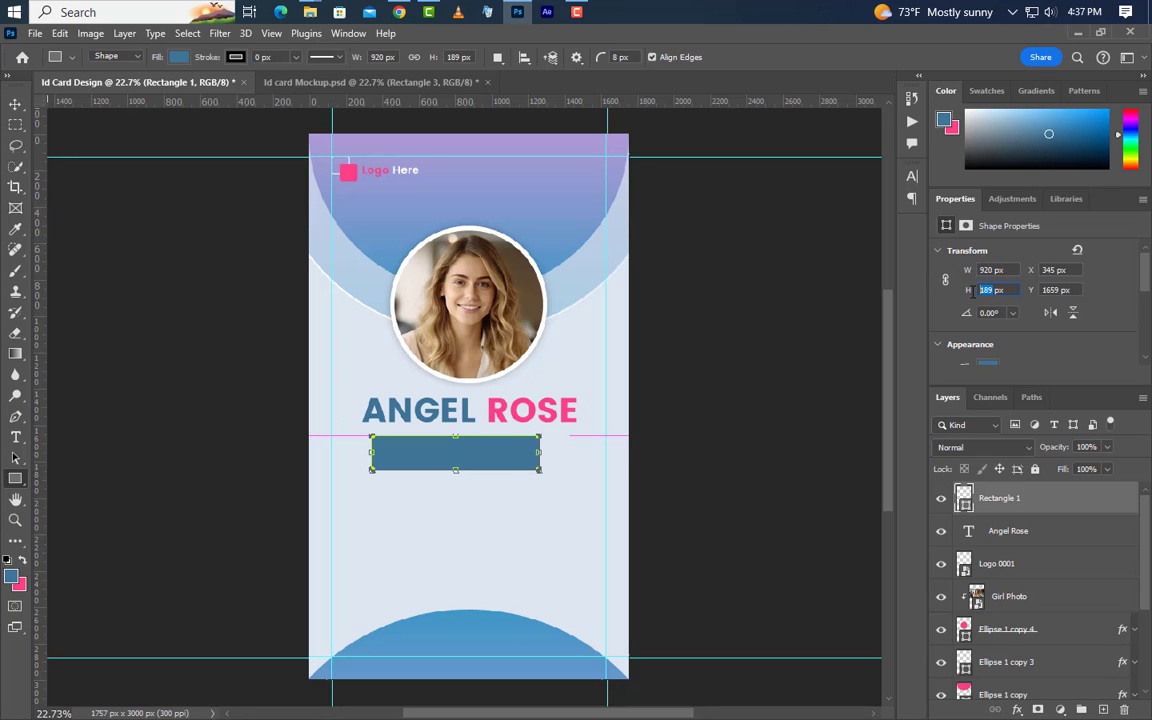
pyautogui.write('160')
pyautogui.press('Return')
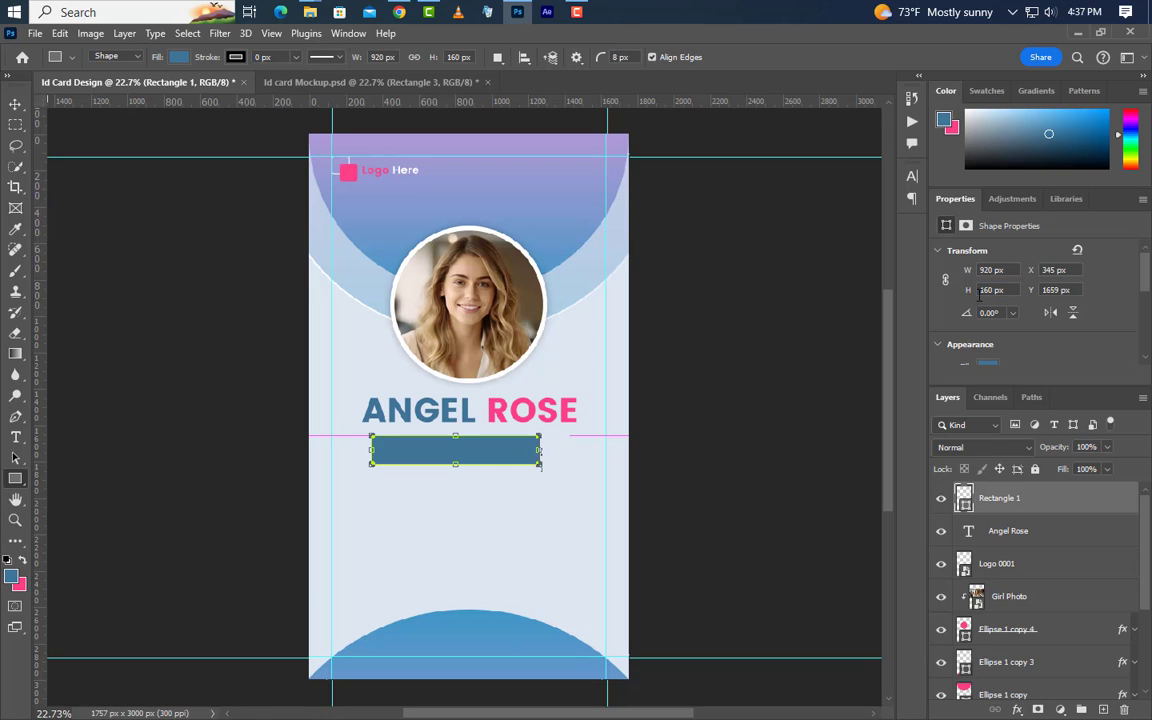
# Round all of the bar's corners to an 80 px radius
pyautogui.scroll(-3, 1012, 326)
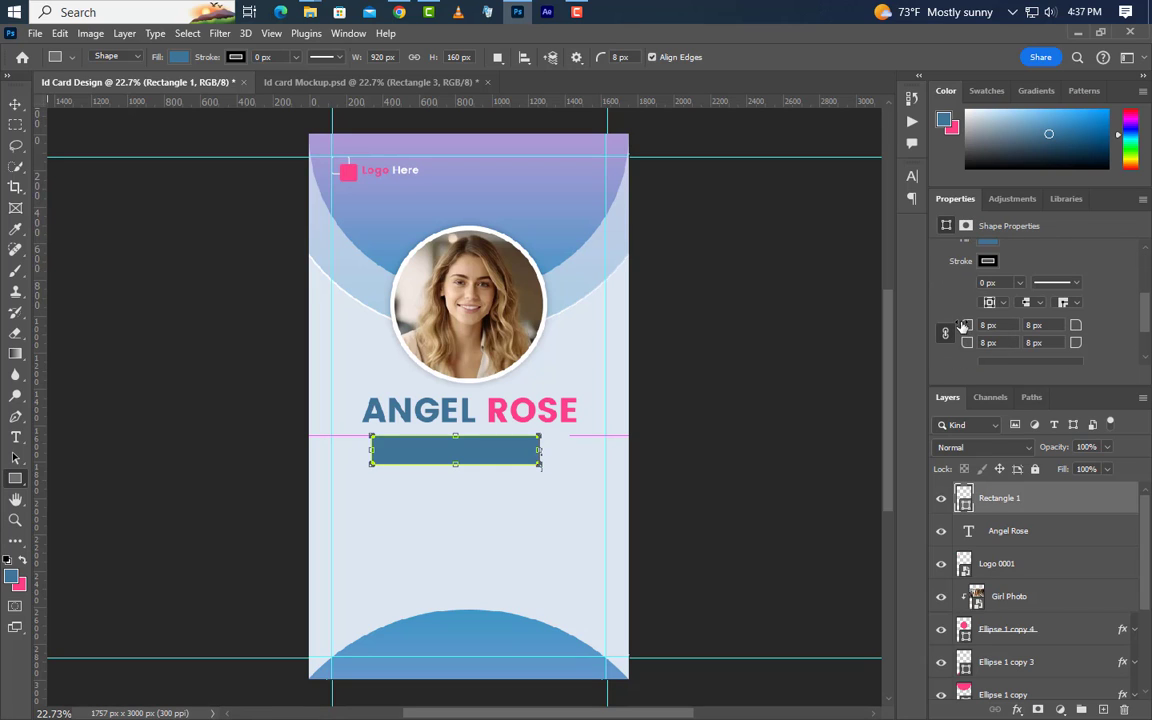
pyautogui.click(988, 325)
pyautogui.write('80')
pyautogui.press('Return')
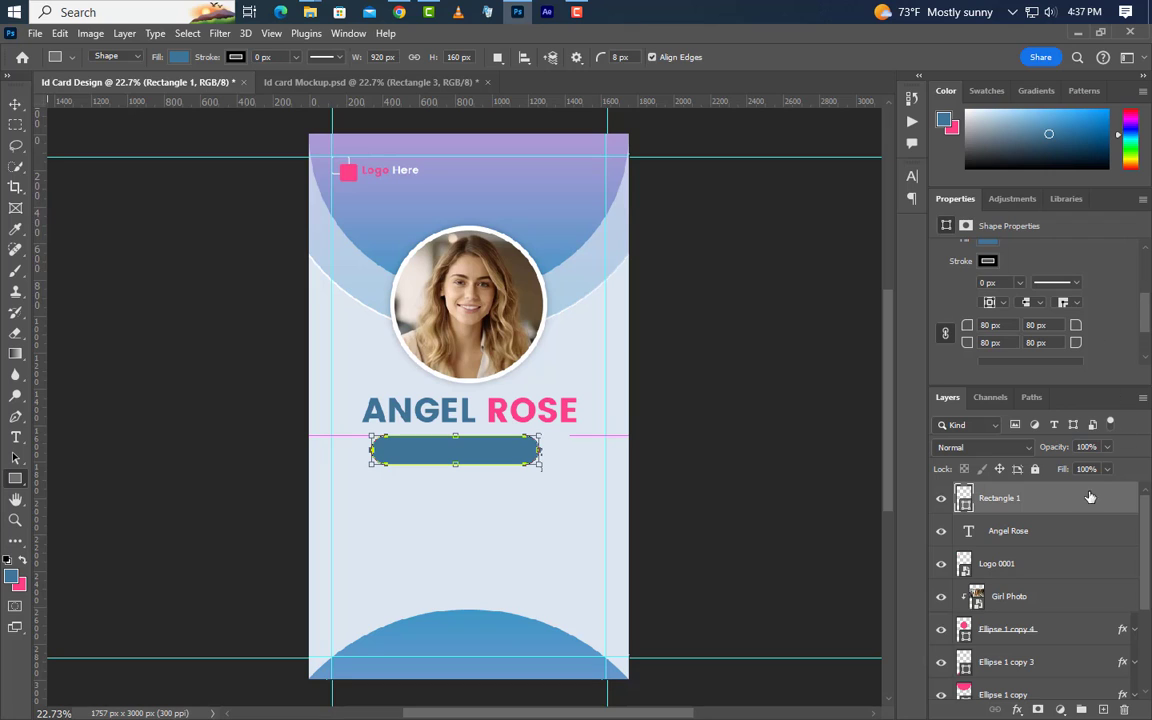
# Fill the bar with light blue-grey #c7d4e4
pyautogui.doubleClick(966, 504)
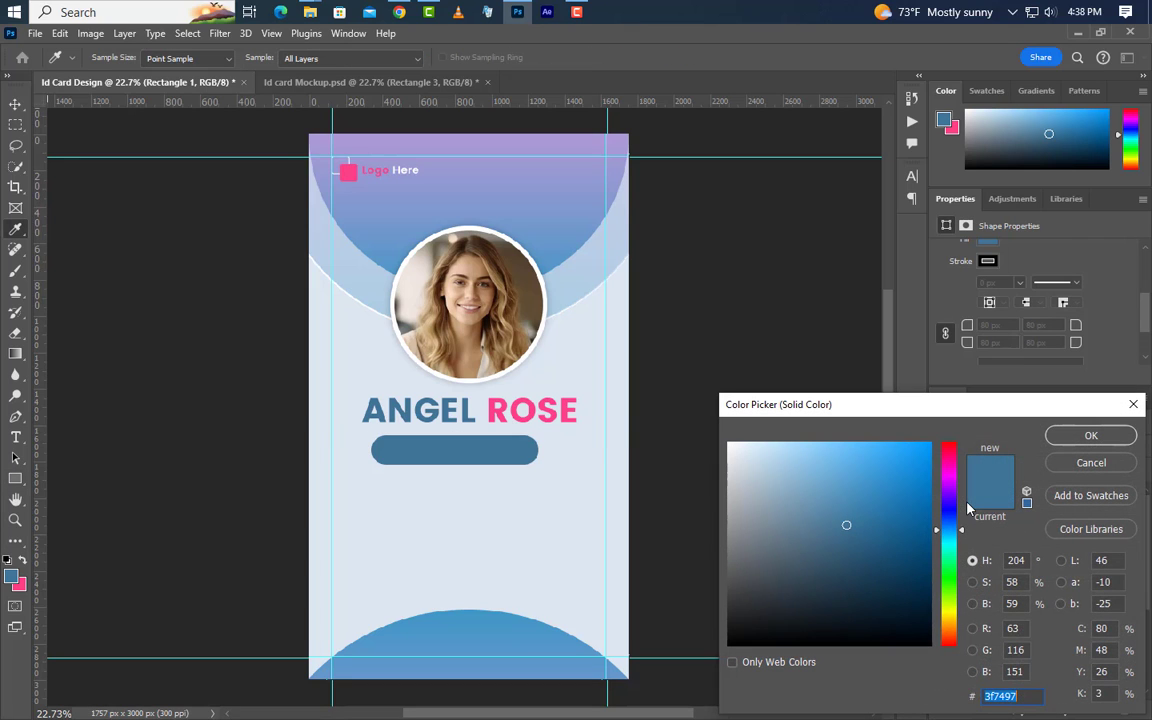
pyautogui.write('c7d4e4')
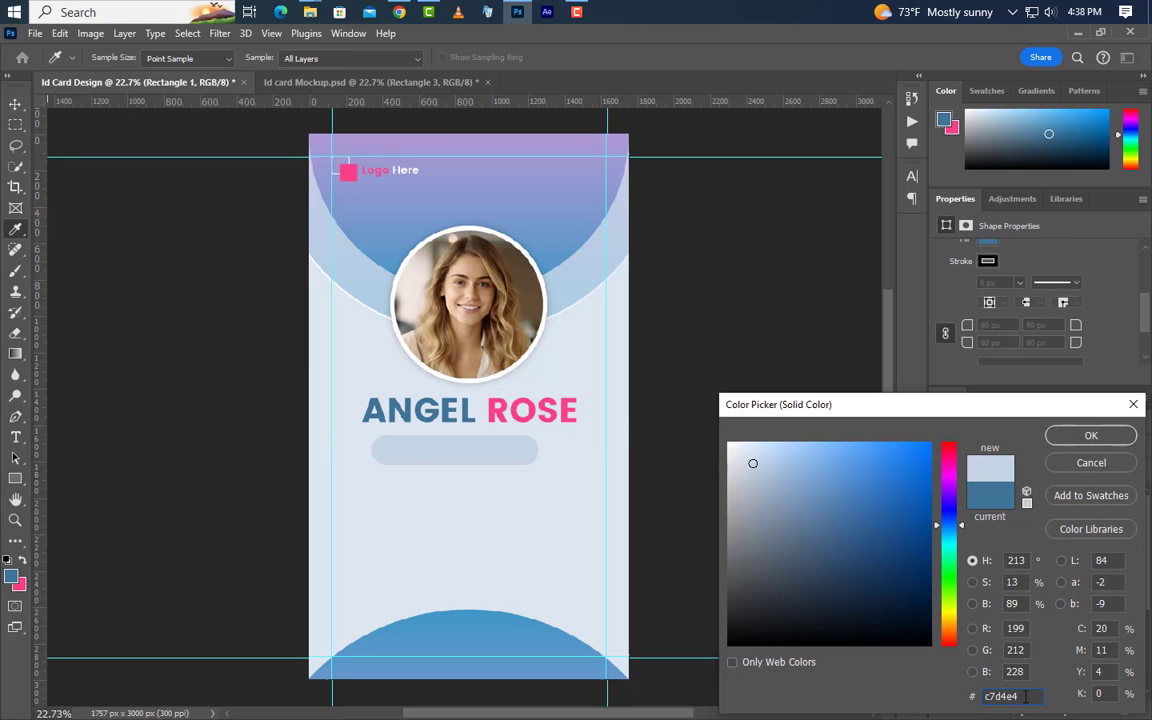
pyautogui.moveTo(1025, 697); pyautogui.dragTo(945, 709)
pyautogui.click(1088, 436)
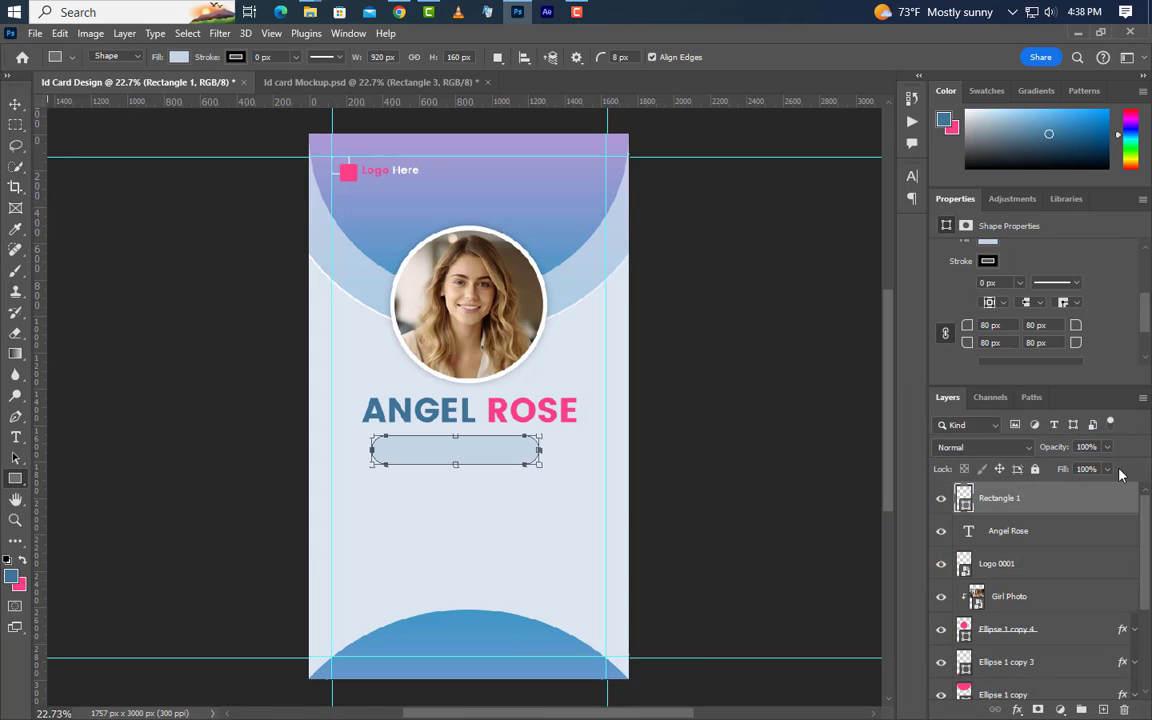
# Add a 5 px white Outside stroke to the Rectangle 1 bar
pyautogui.doubleClick(1100, 510)
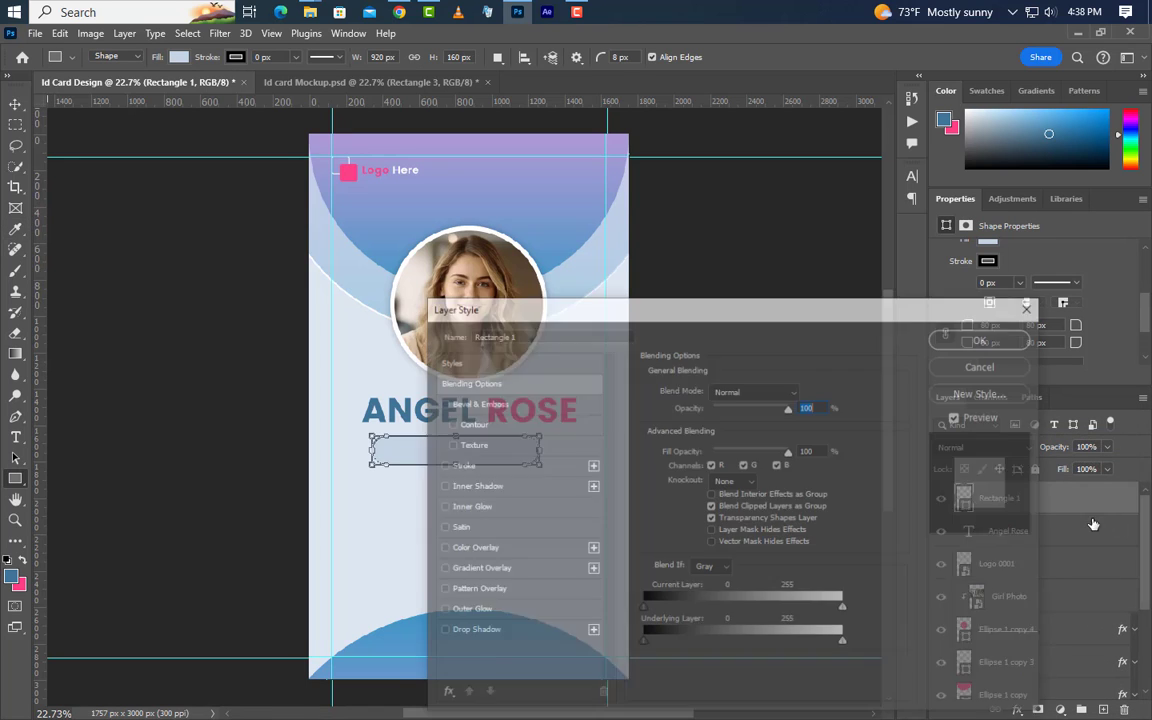
pyautogui.click(488, 466)
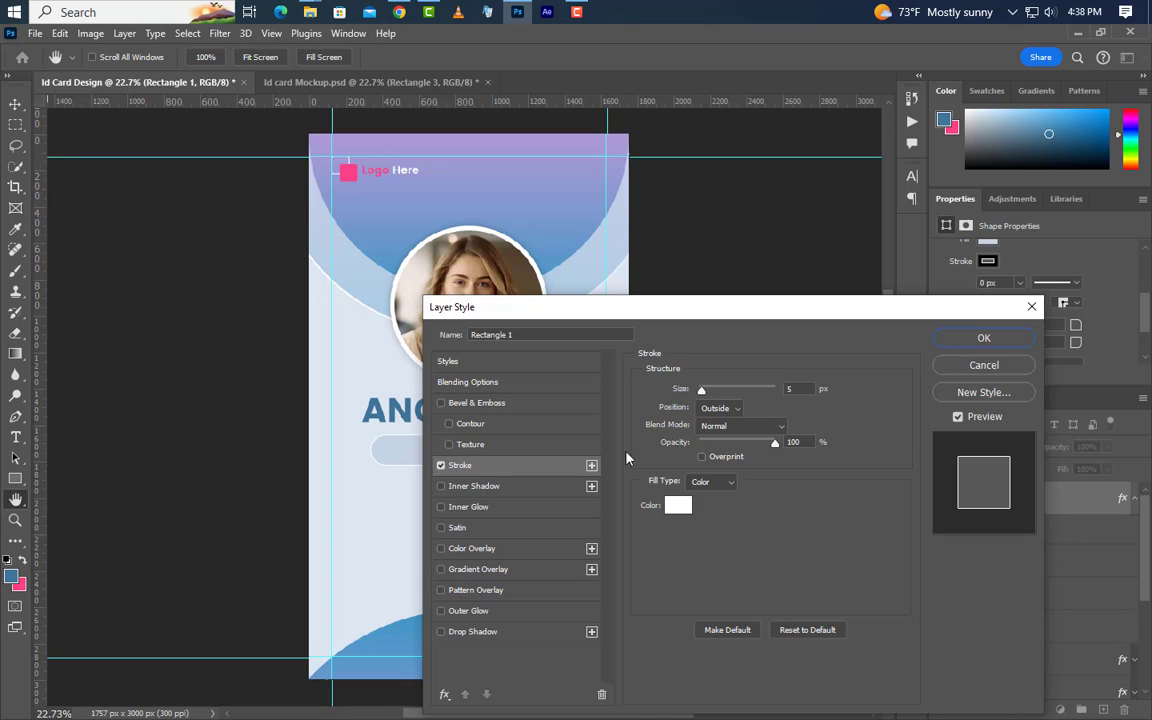
pyautogui.moveTo(800, 389); pyautogui.dragTo(782, 391)
pyautogui.click(728, 409)
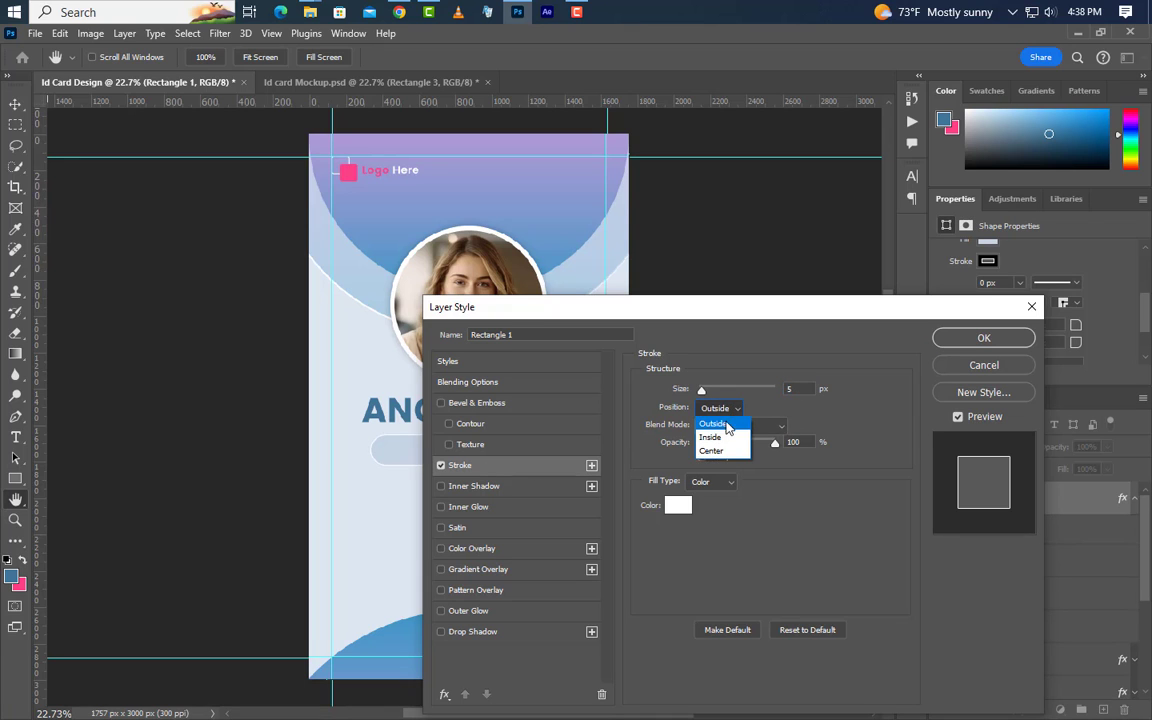
pyautogui.click(727, 424)
pyautogui.click(682, 507)
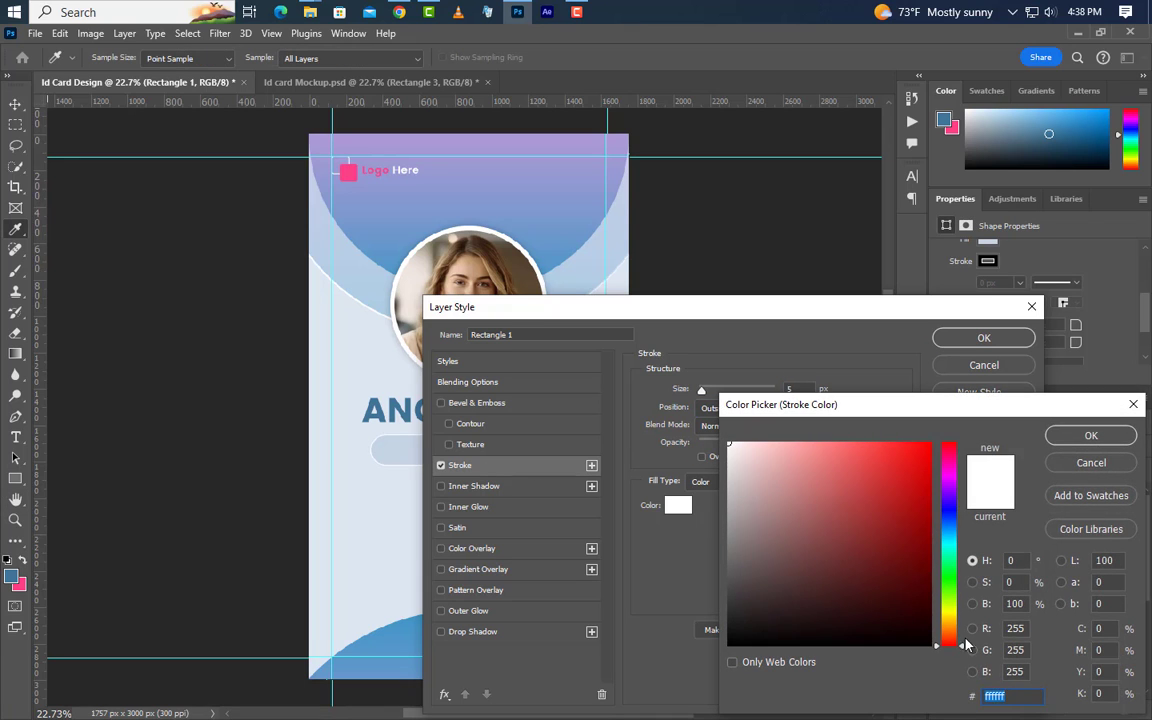
pyautogui.click(1090, 435)
pyautogui.click(1006, 338)
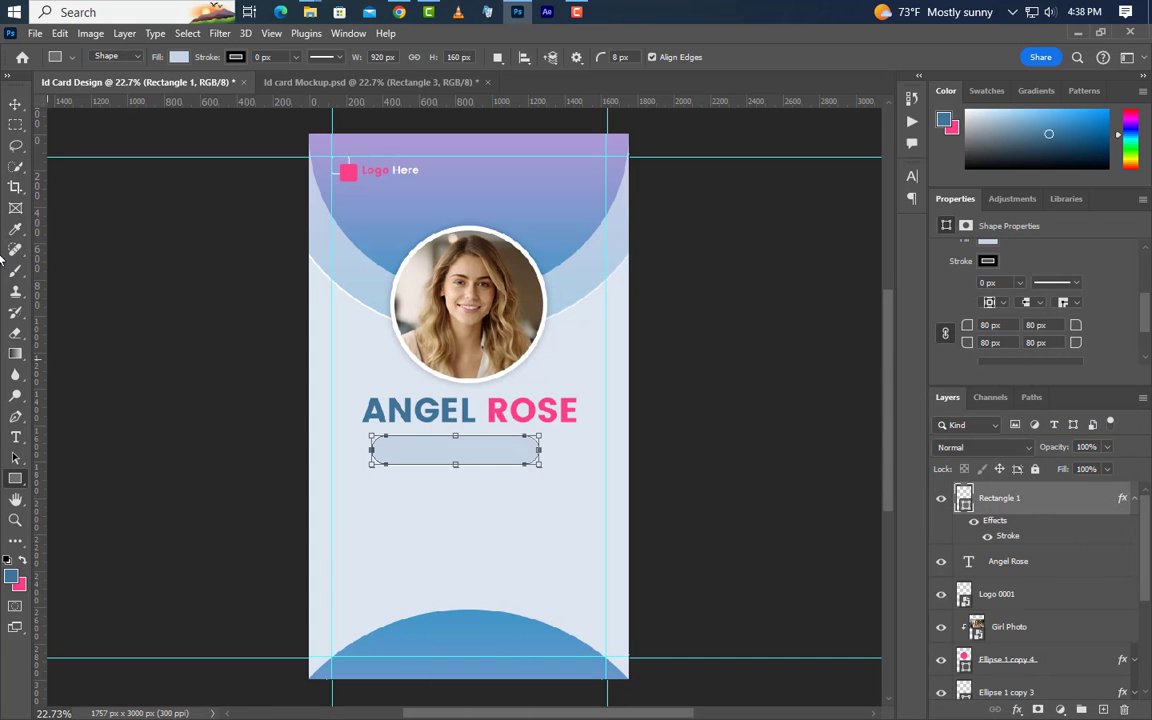
pyautogui.click(15, 103)
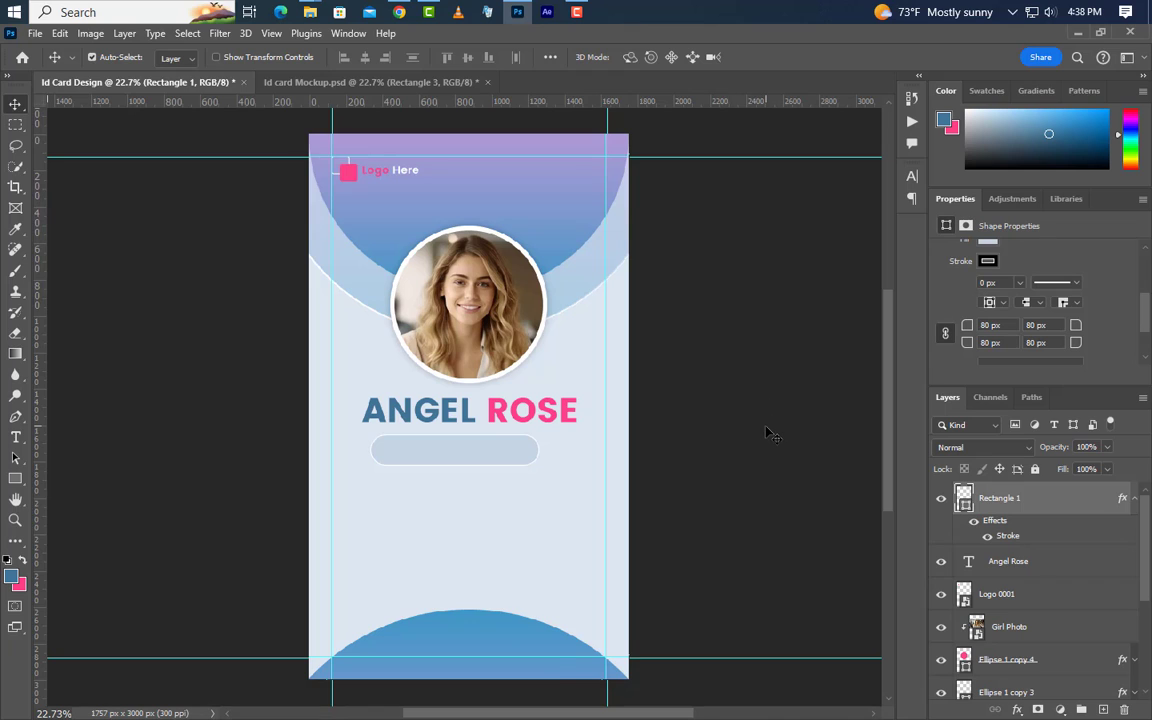
pyautogui.hotkey('ctrl', 'a')
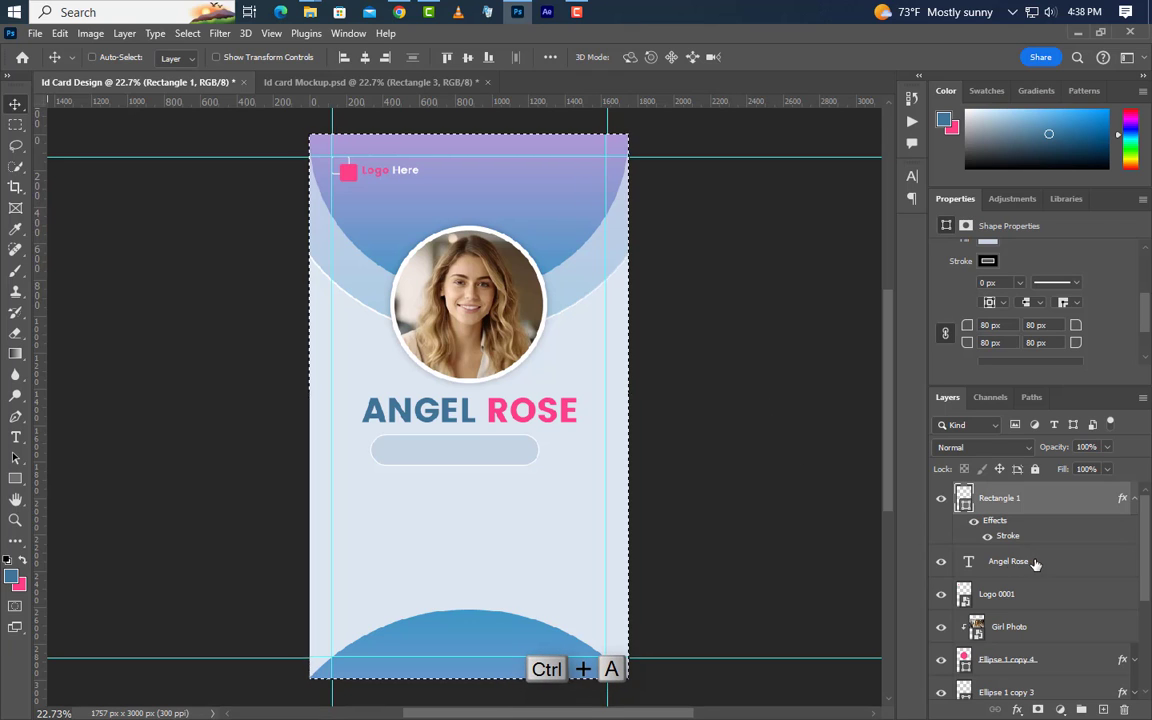
pyautogui.keyDown('ctrl'); pyautogui.click(1036, 562); pyautogui.keyUp('ctrl')
pyautogui.click(365, 57)
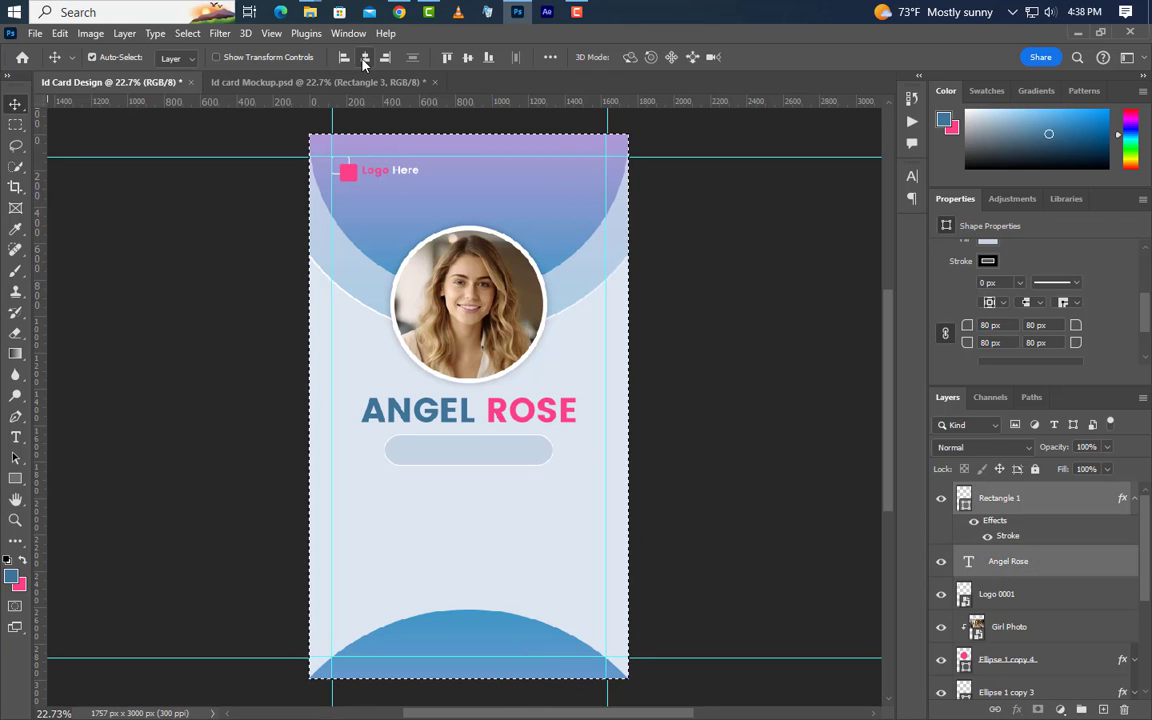
pyautogui.hotkey('ctrl', 'd')
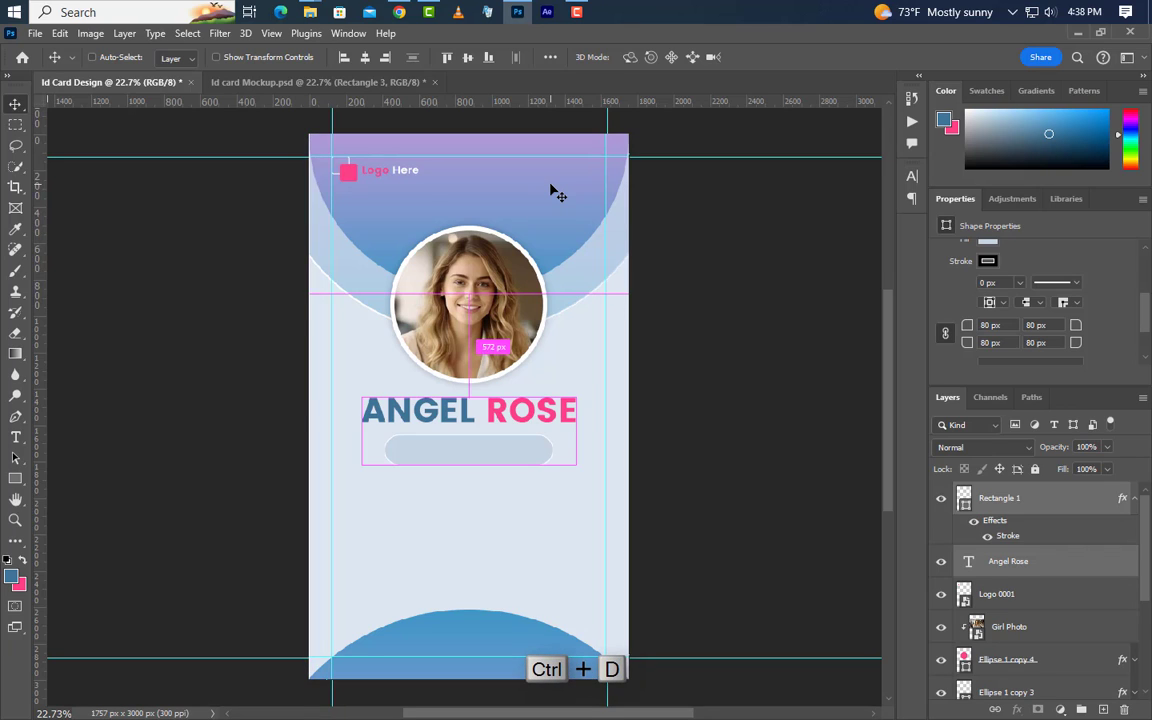
# Type the title GRAPHIC DESIGNER on the bar under the name
pyautogui.click(15, 436)
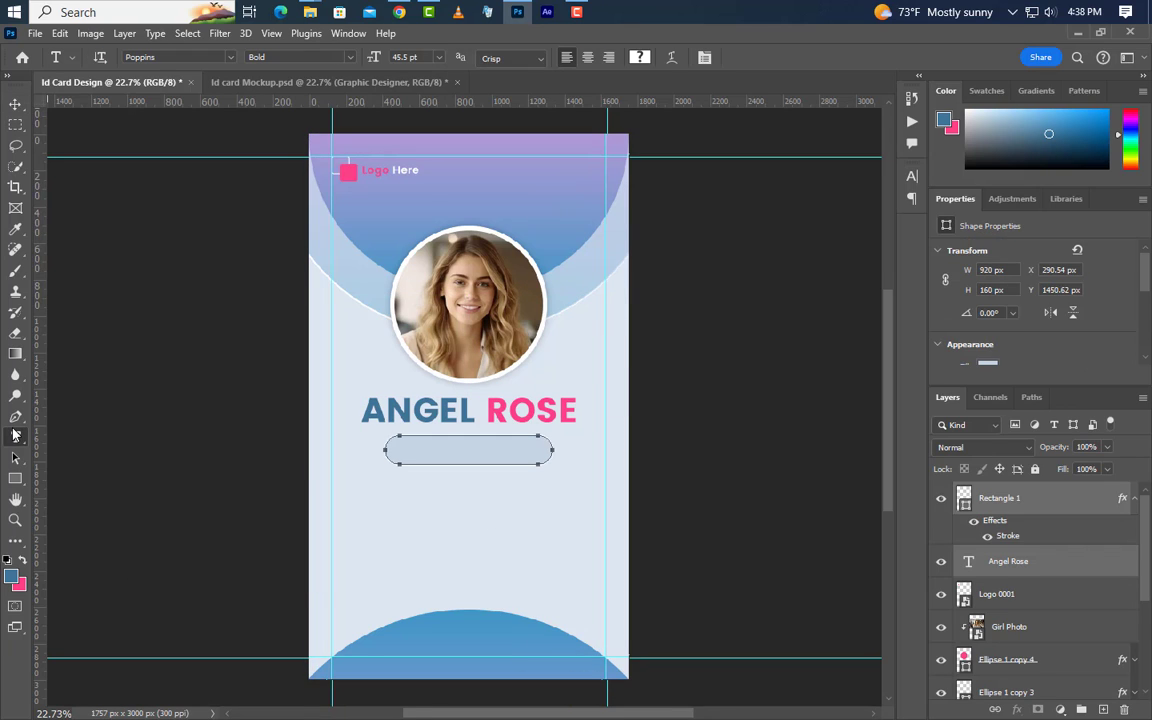
pyautogui.click(1103, 710)
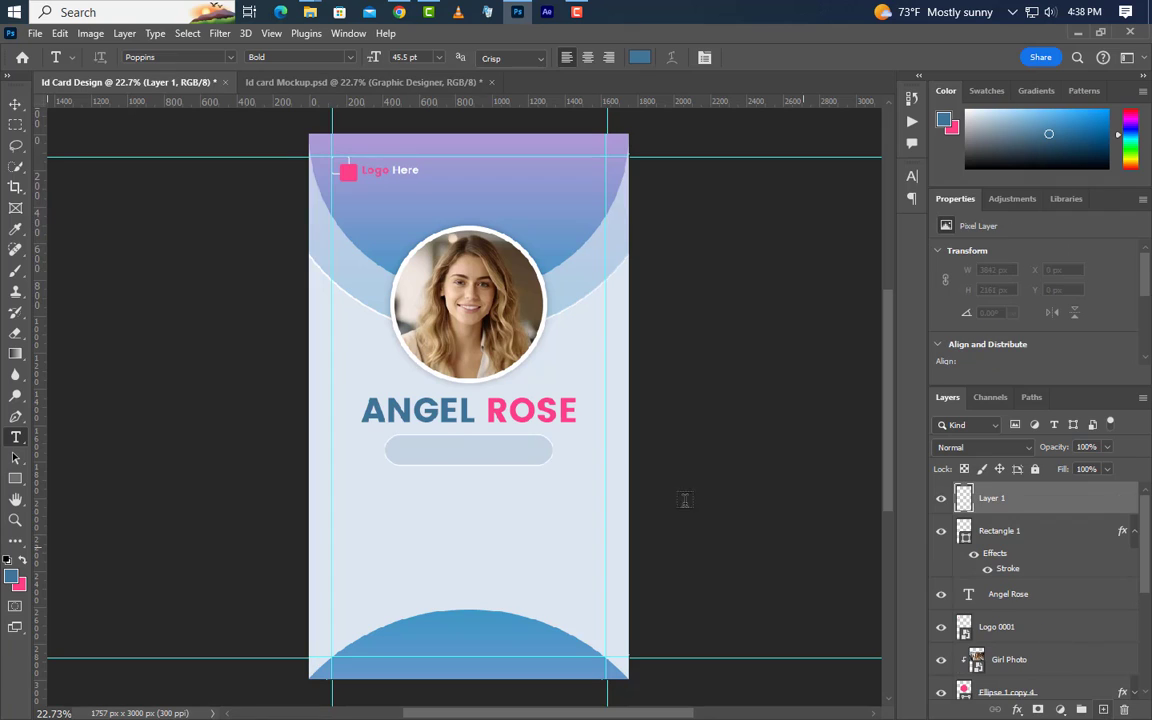
pyautogui.click(399, 450)
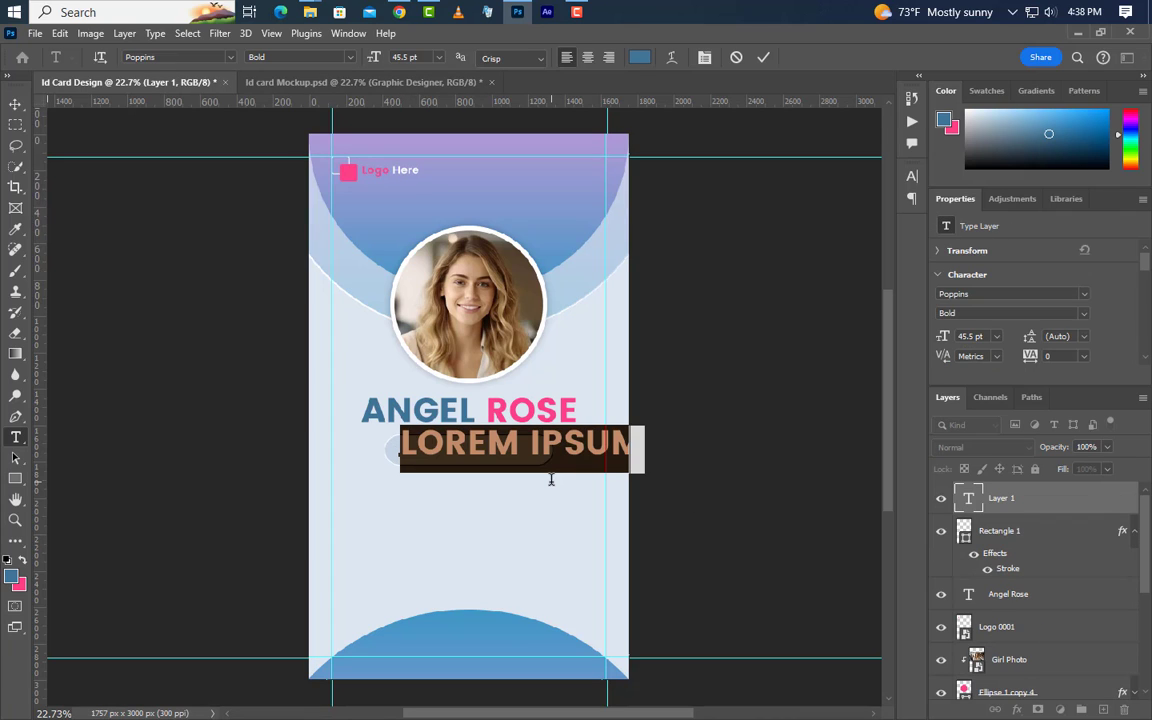
pyautogui.write('GRA')
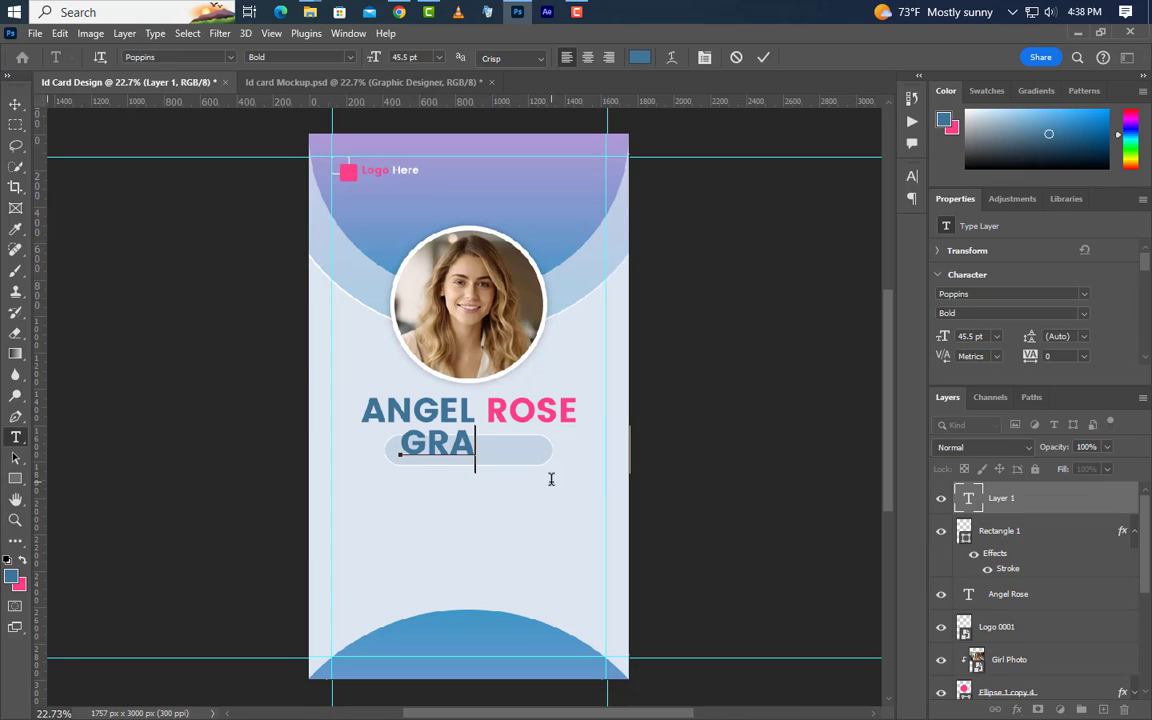
pyautogui.write('PHIC ')
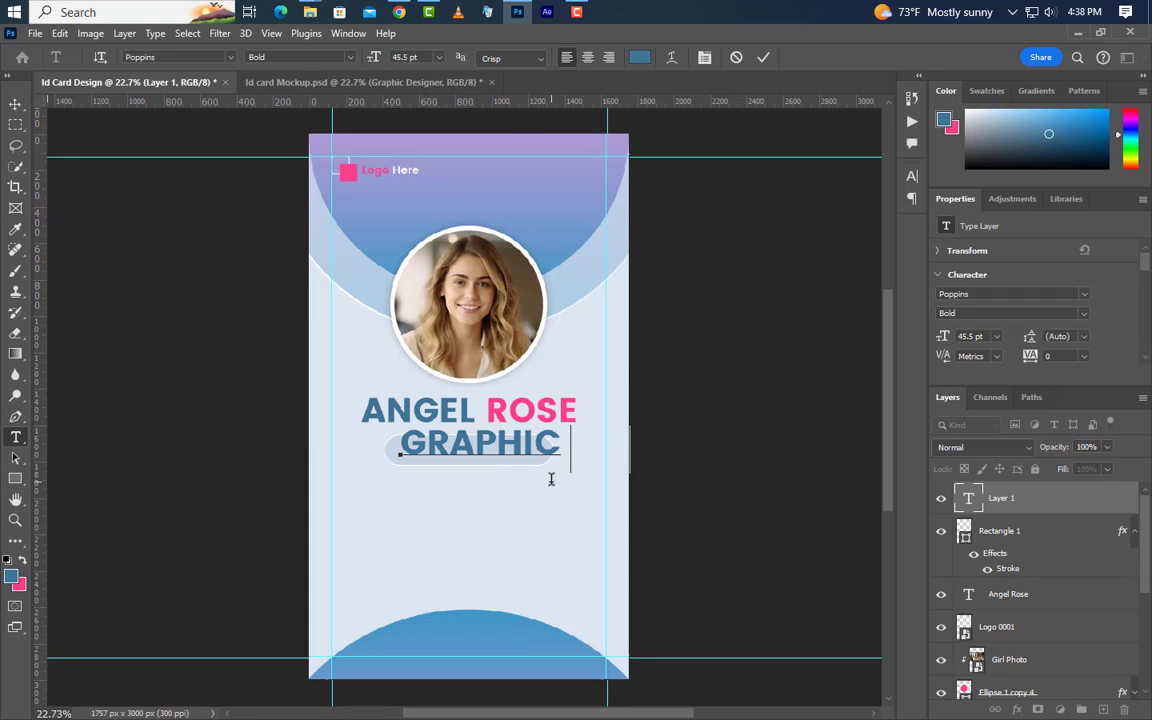
pyautogui.write('DESIGNER')
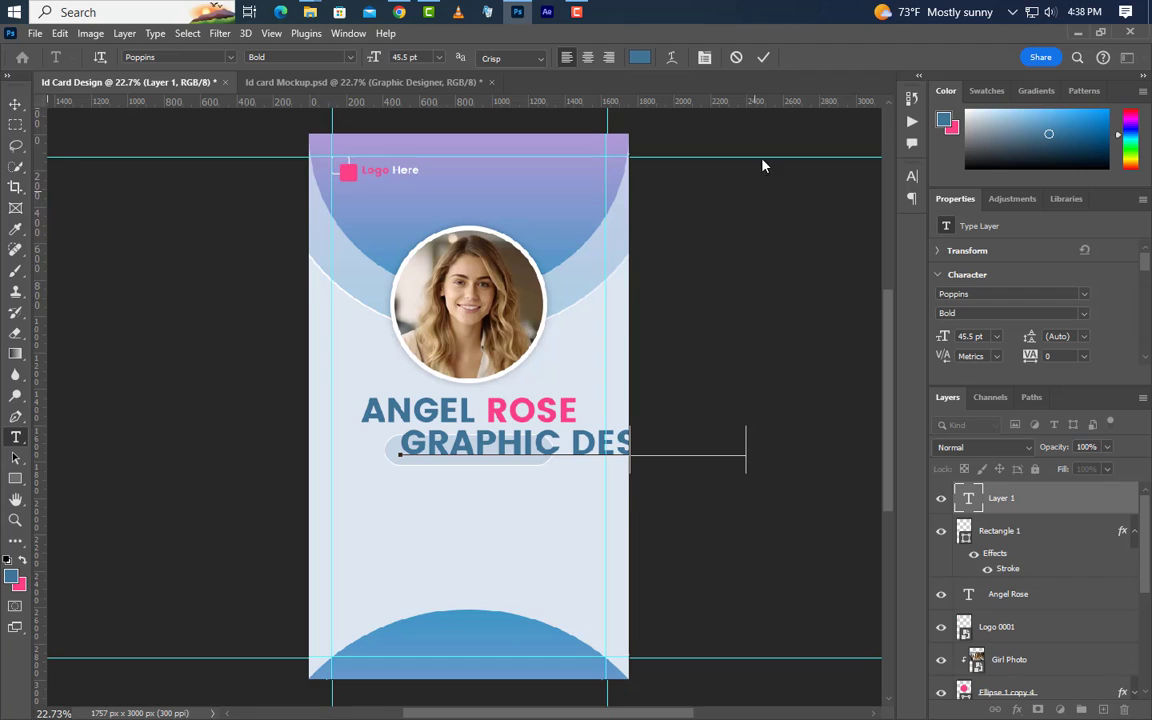
pyautogui.click(763, 58)
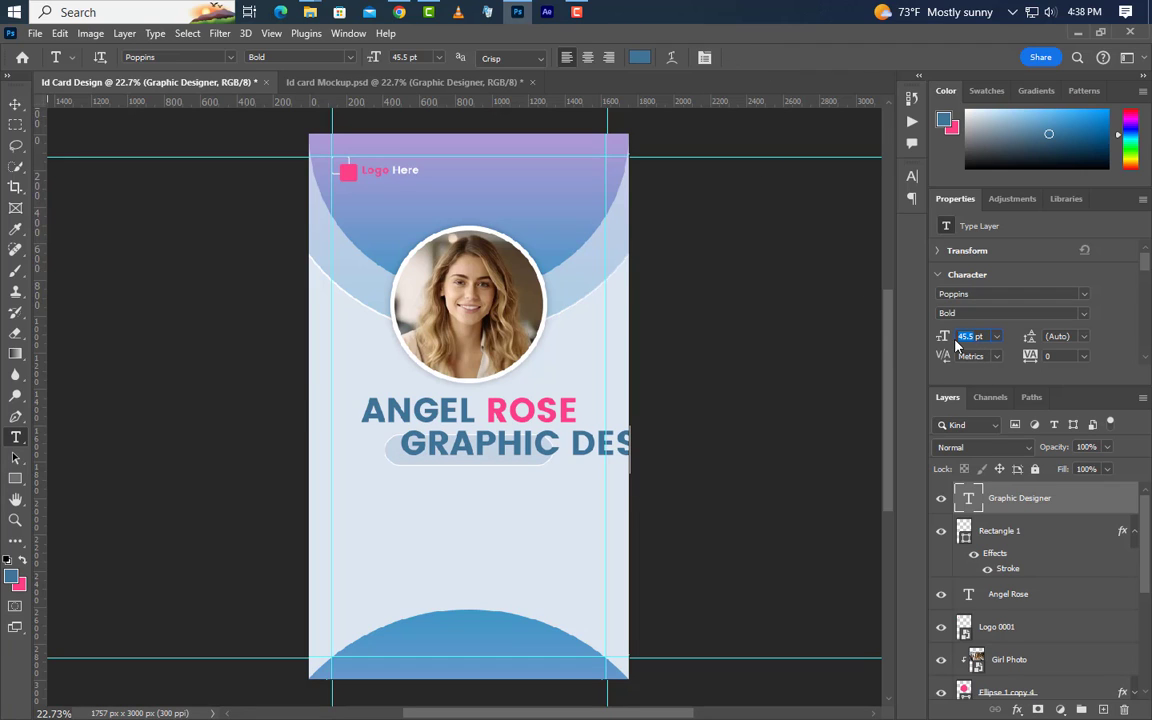
# Format the title as 21 pt Poppins Medium in black #000000 with All Caps off
pyautogui.write('21')
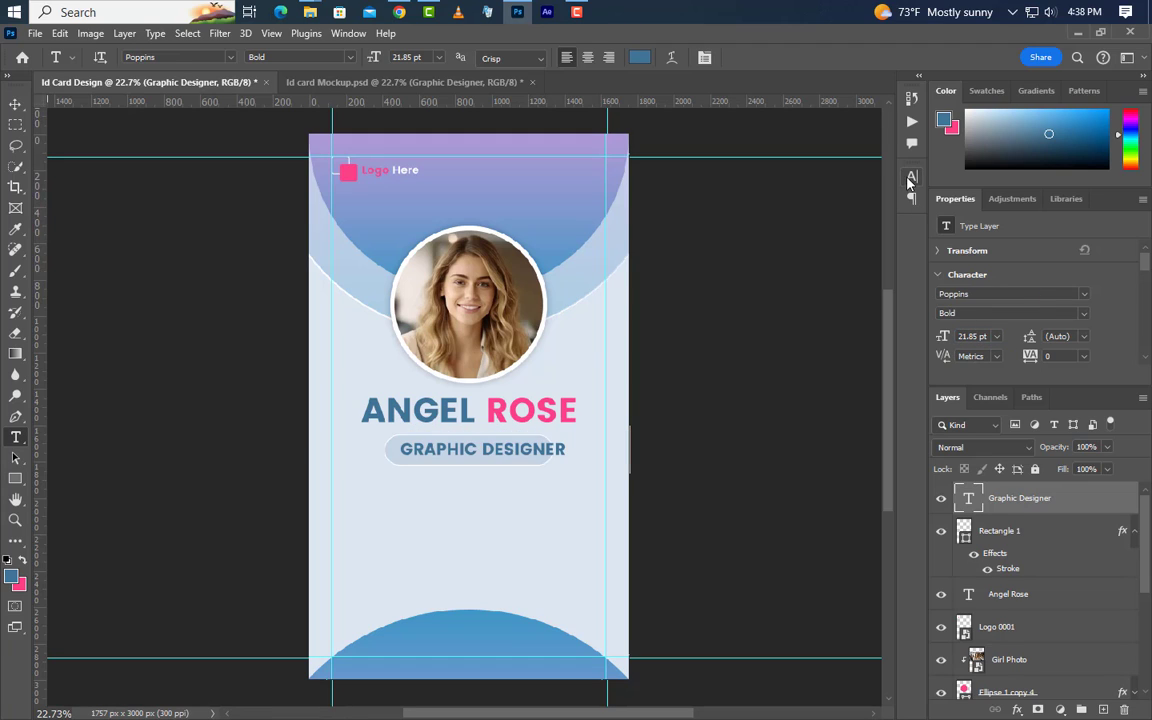
pyautogui.click(911, 176)
pyautogui.hotkey('ctrl', 'shift', 'k')
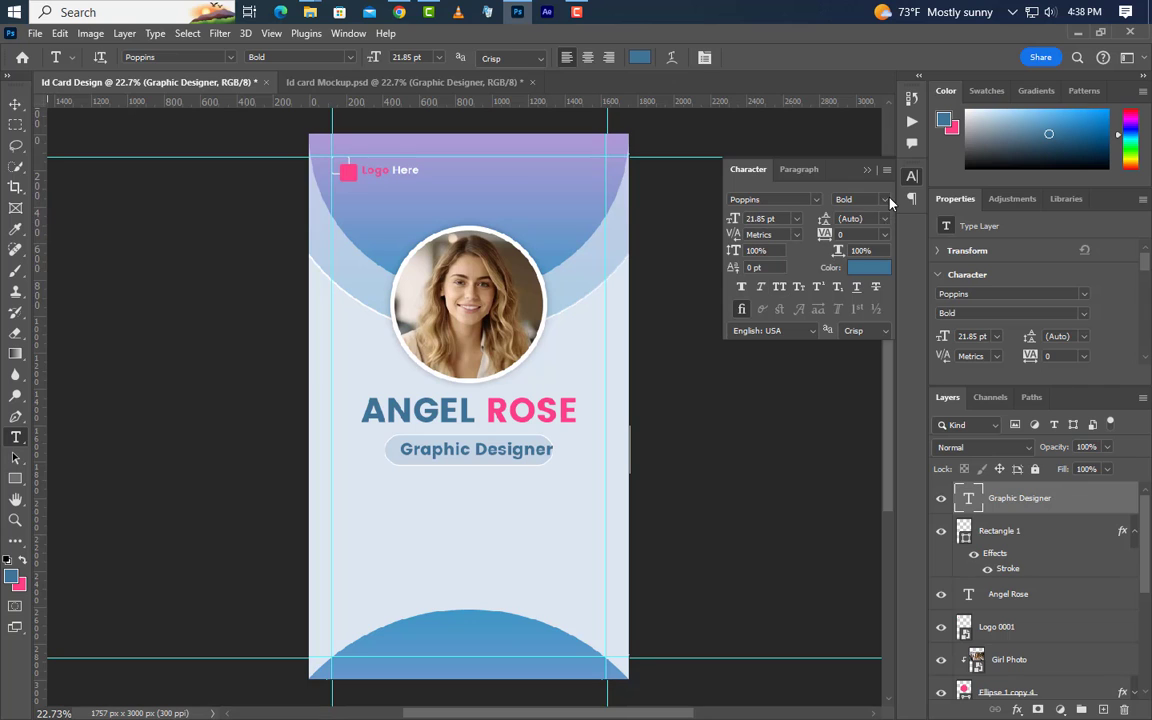
pyautogui.click(885, 200)
pyautogui.click(852, 242)
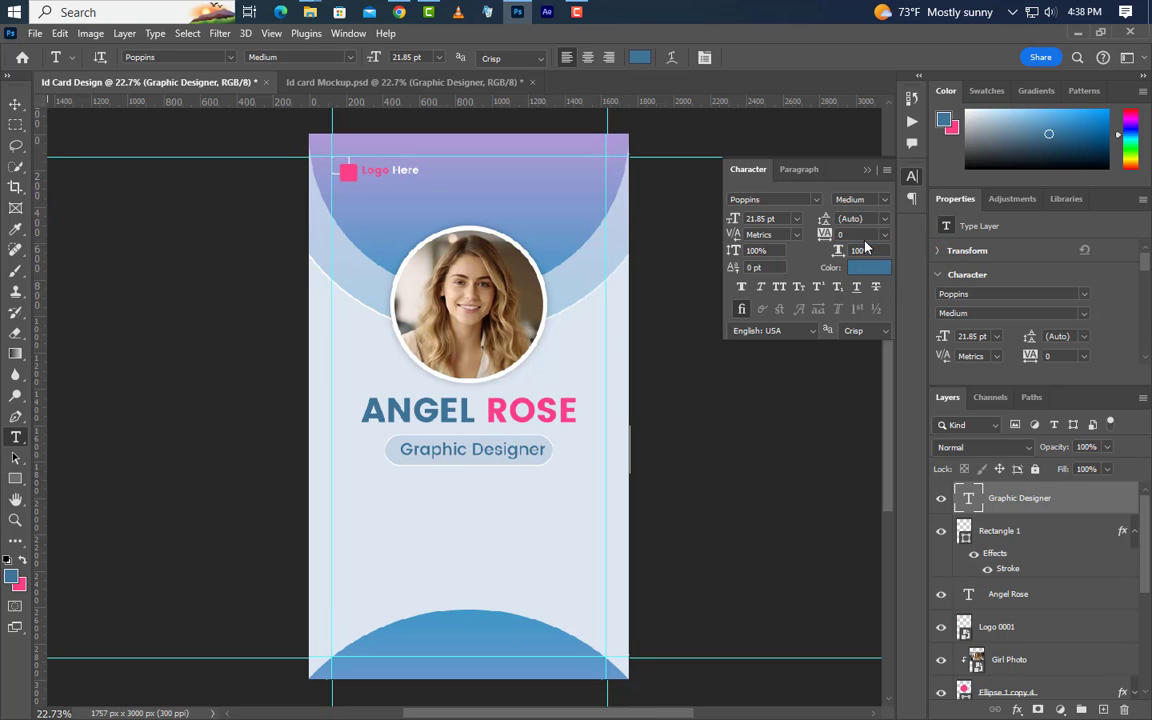
pyautogui.click(880, 272)
pyautogui.write('000000')
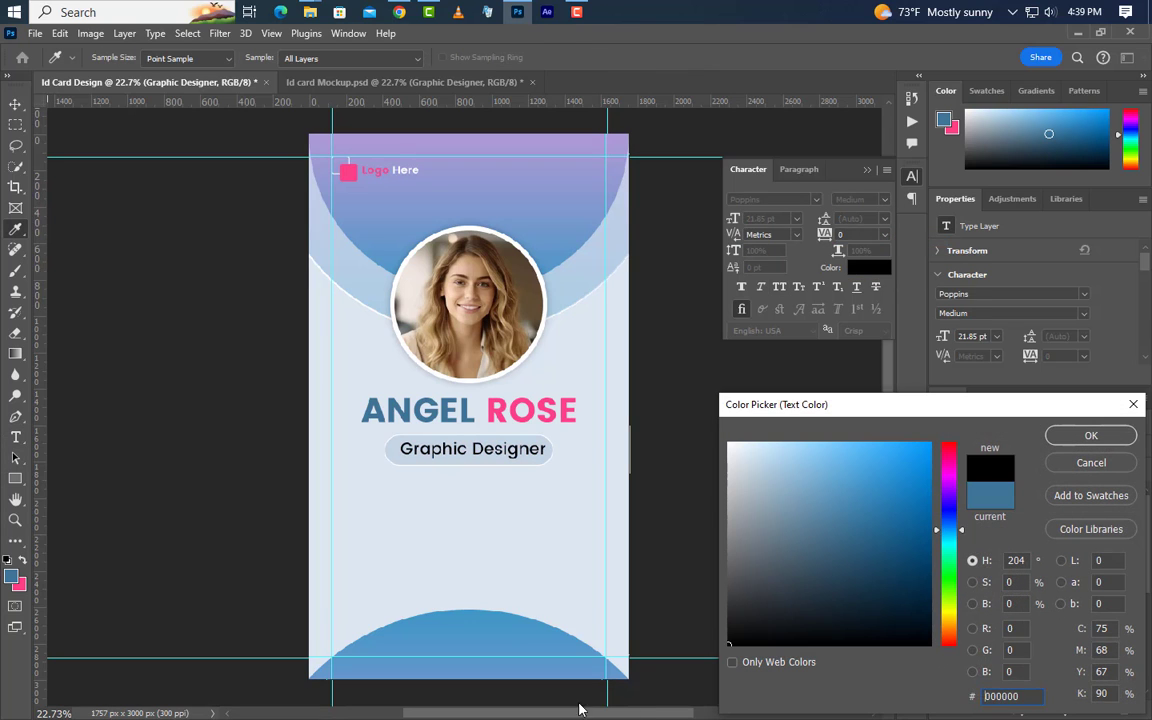
pyautogui.click(1090, 436)
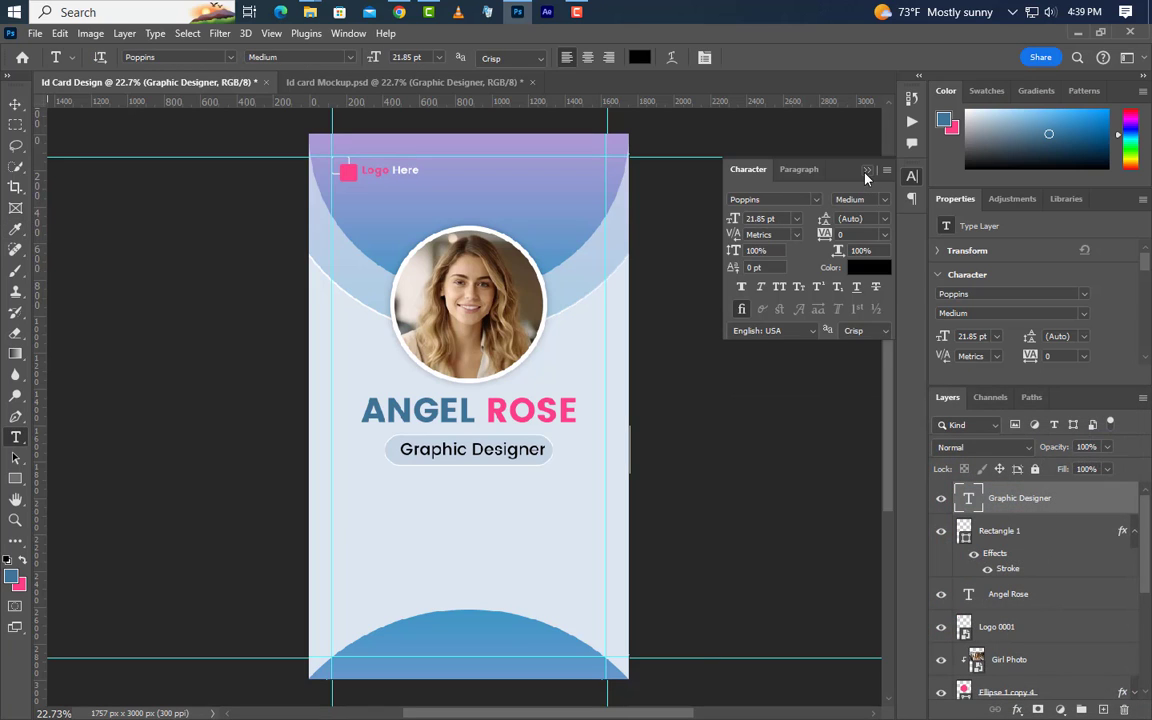
pyautogui.click(866, 171)
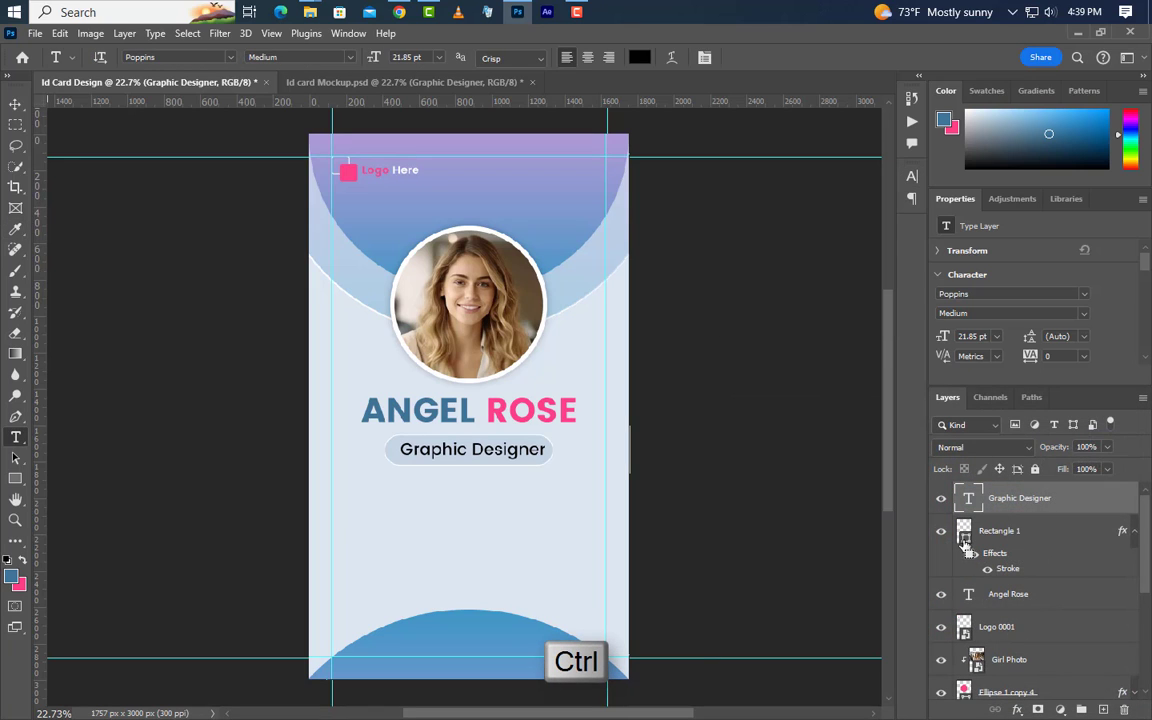
# Centre the title horizontally within the bar using the bar's shape selection
pyautogui.keyDown('ctrl'); pyautogui.click(963, 531); pyautogui.keyUp('ctrl')
pyautogui.click(15, 105)
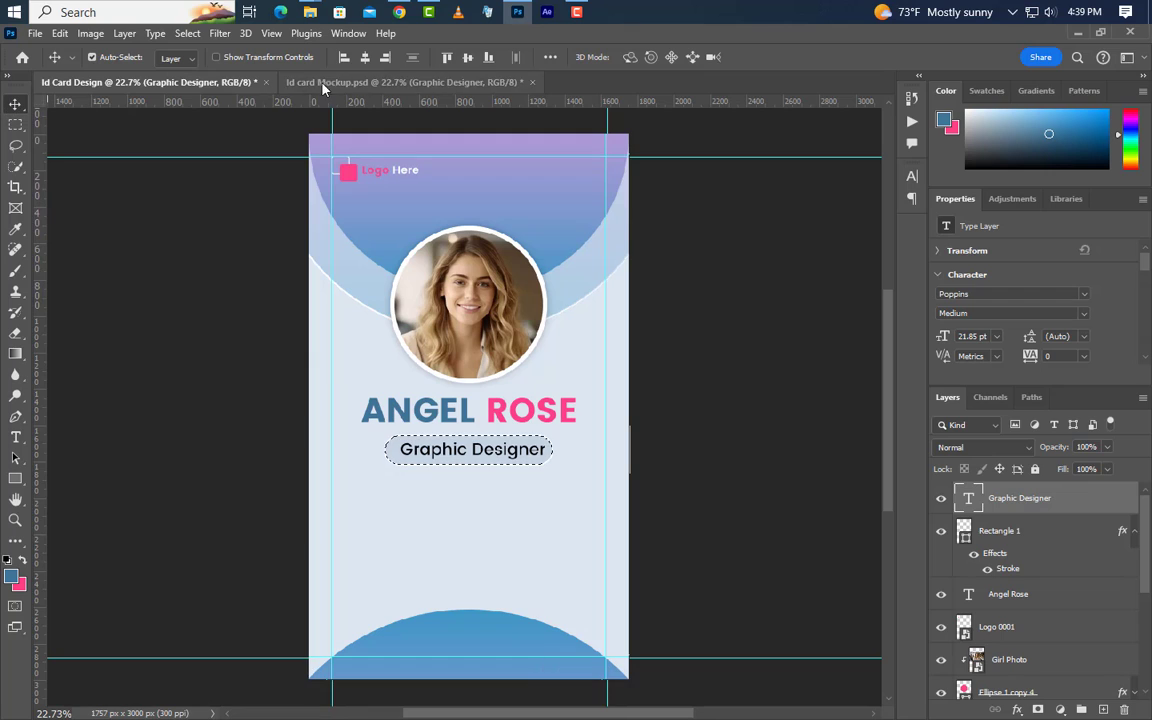
pyautogui.click(366, 57)
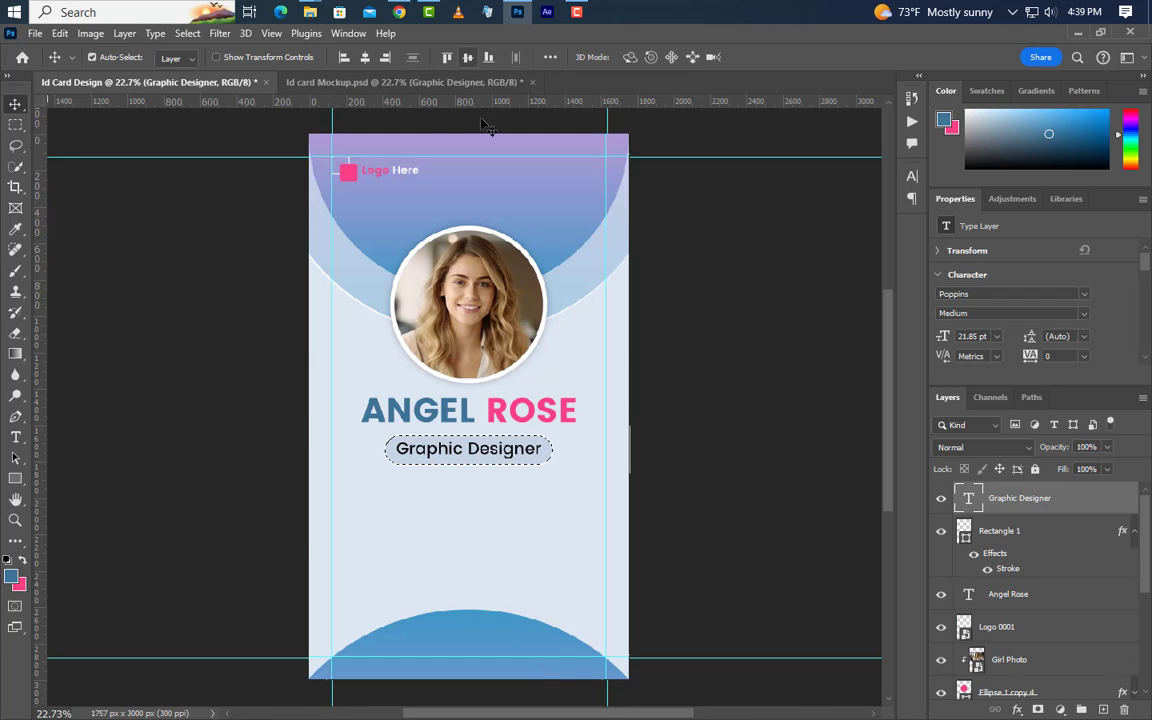
pyautogui.hotkey('ctrl', 'd')
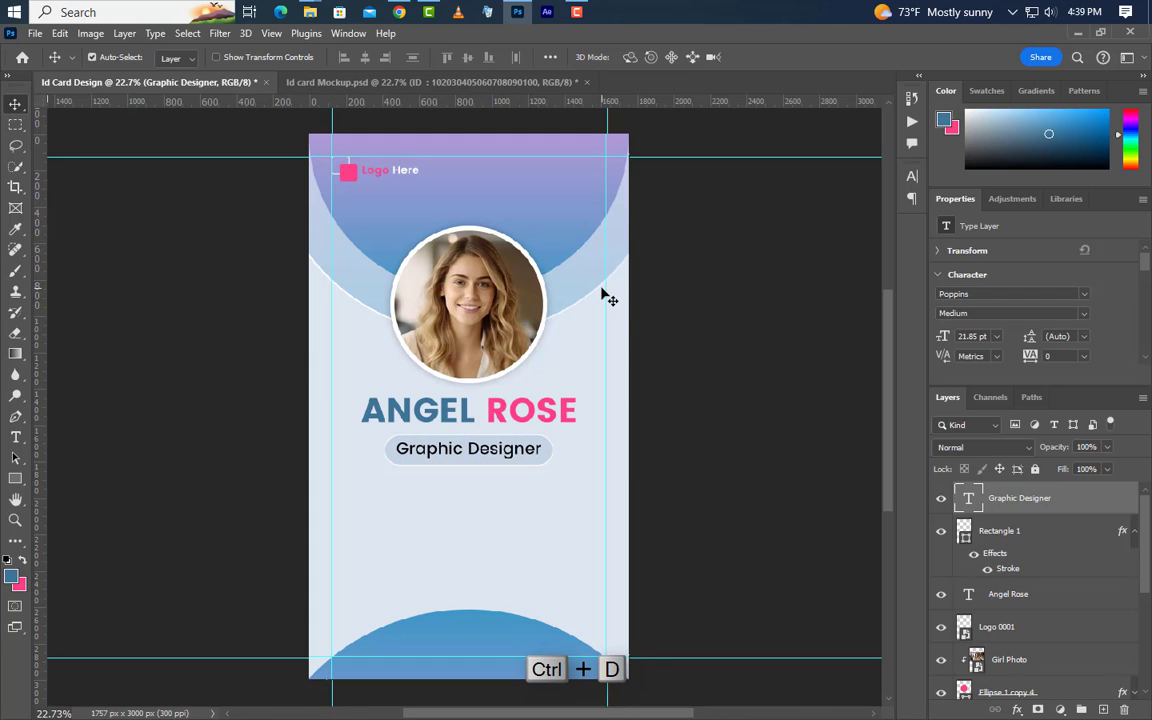
# Type an ID line with a long sample number below the title and reduce its font size
pyautogui.click(15, 437)
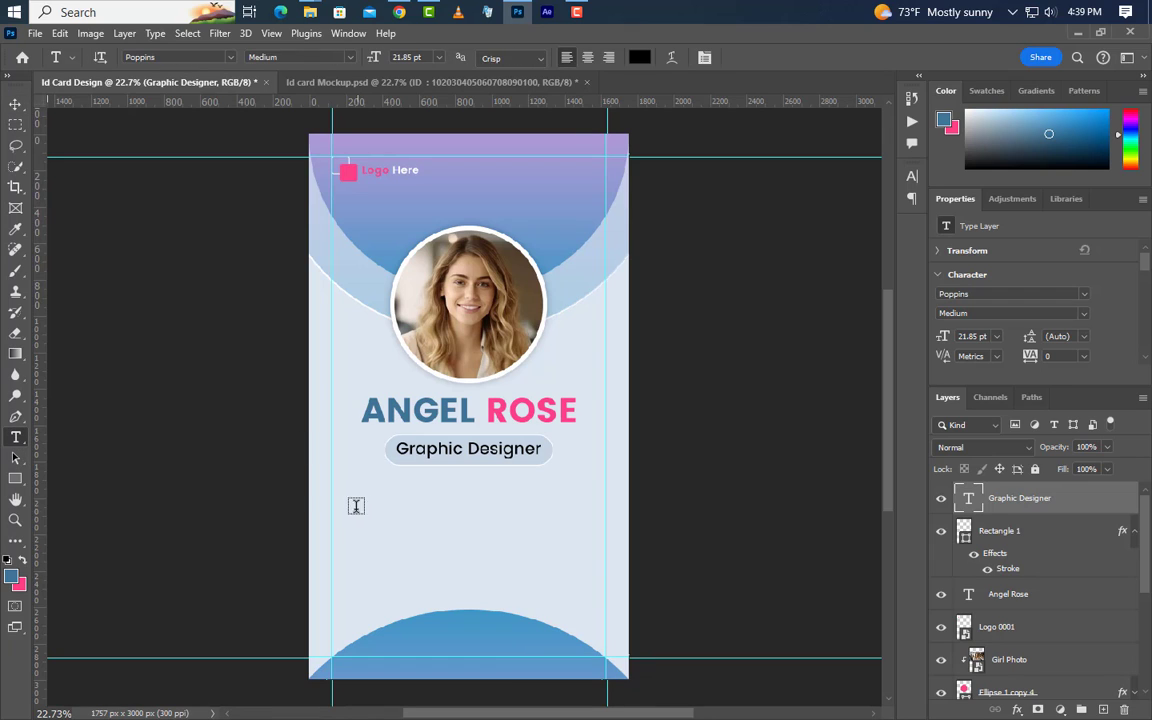
pyautogui.click(352, 501)
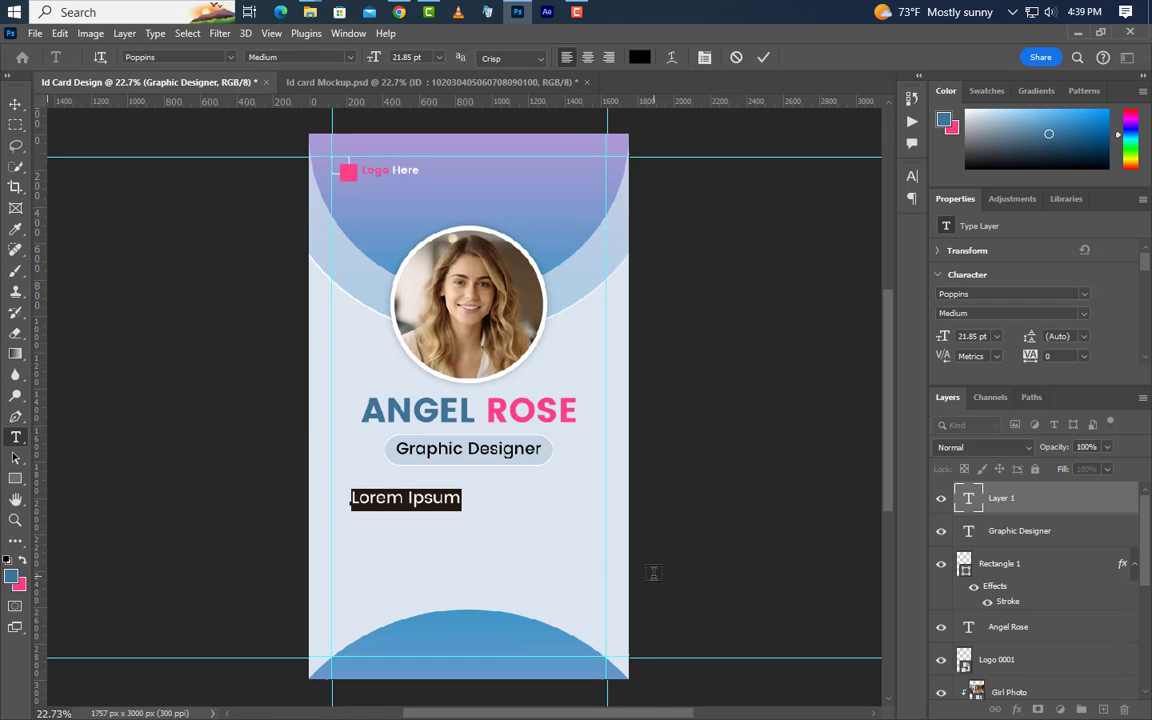
pyautogui.write('ID')
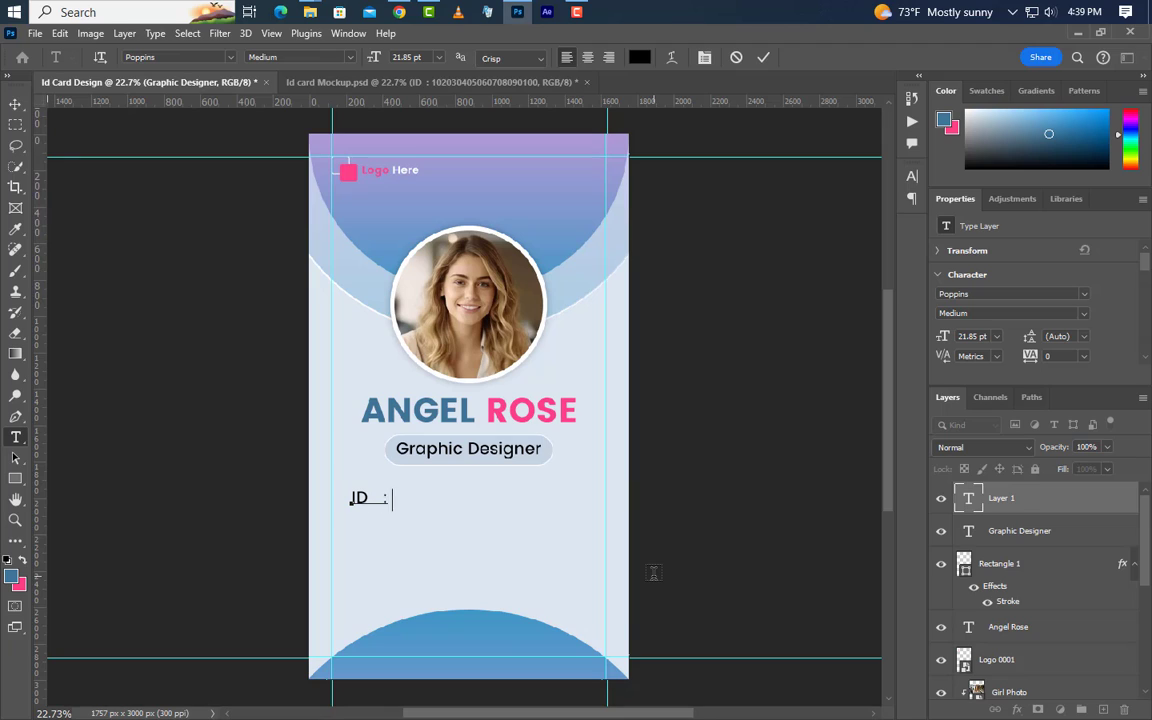
pyautogui.write('  :  1020304050607')
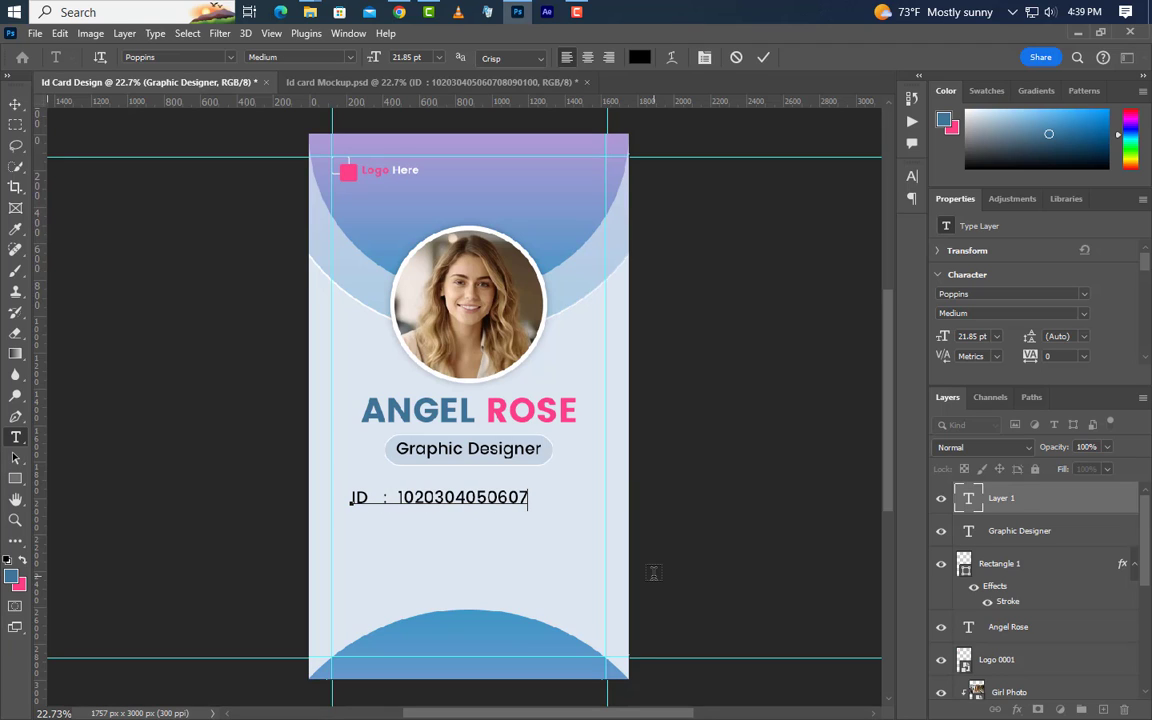
pyautogui.write('08090100')
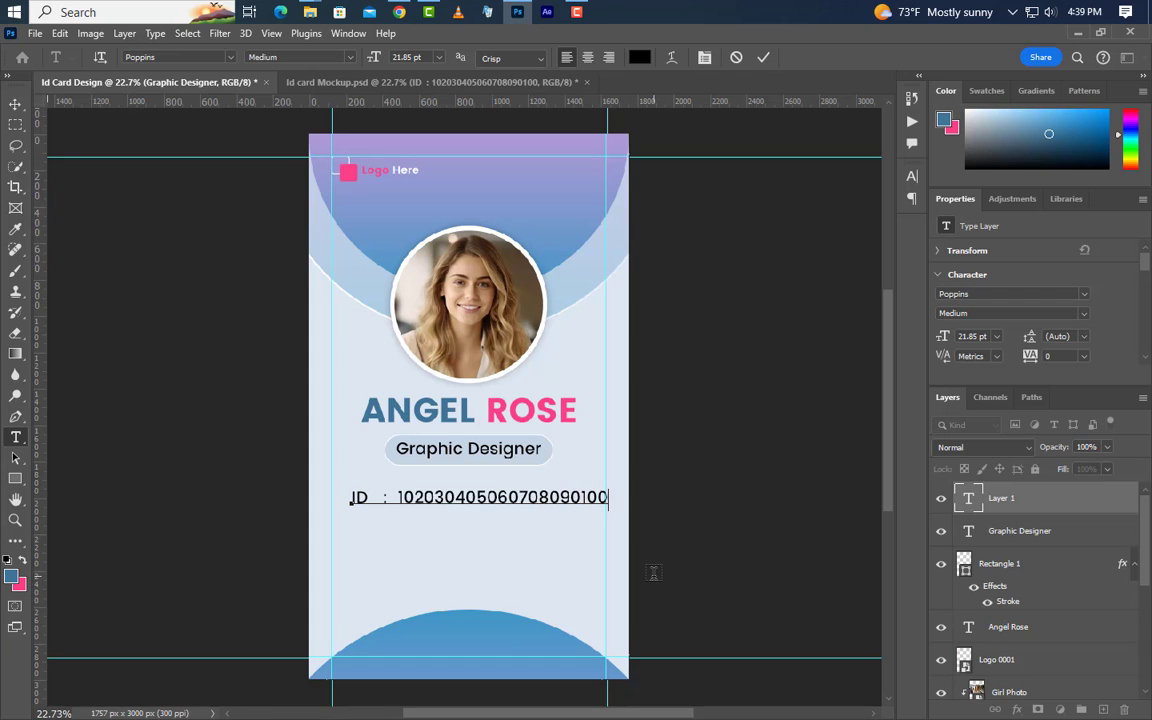
pyautogui.click(763, 57)
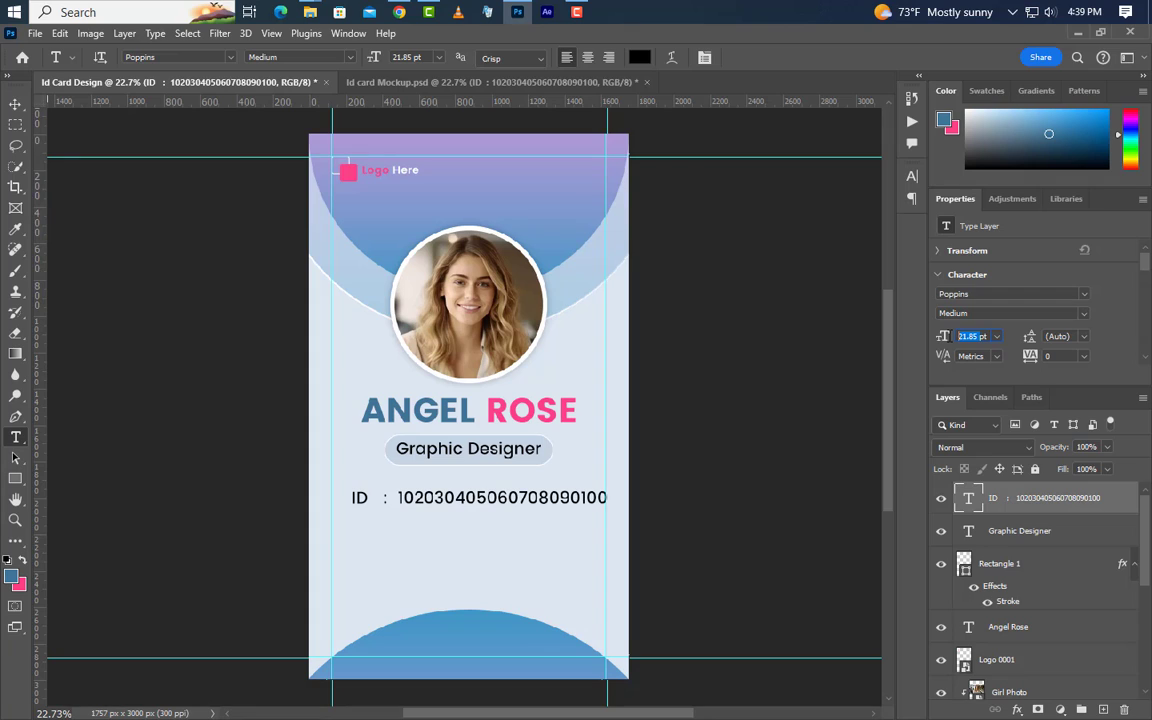
pyautogui.write('9')
# Narrow and shift the ID text with Free Transform so it fits within the guides
pyautogui.hotkey('ctrl', 't')
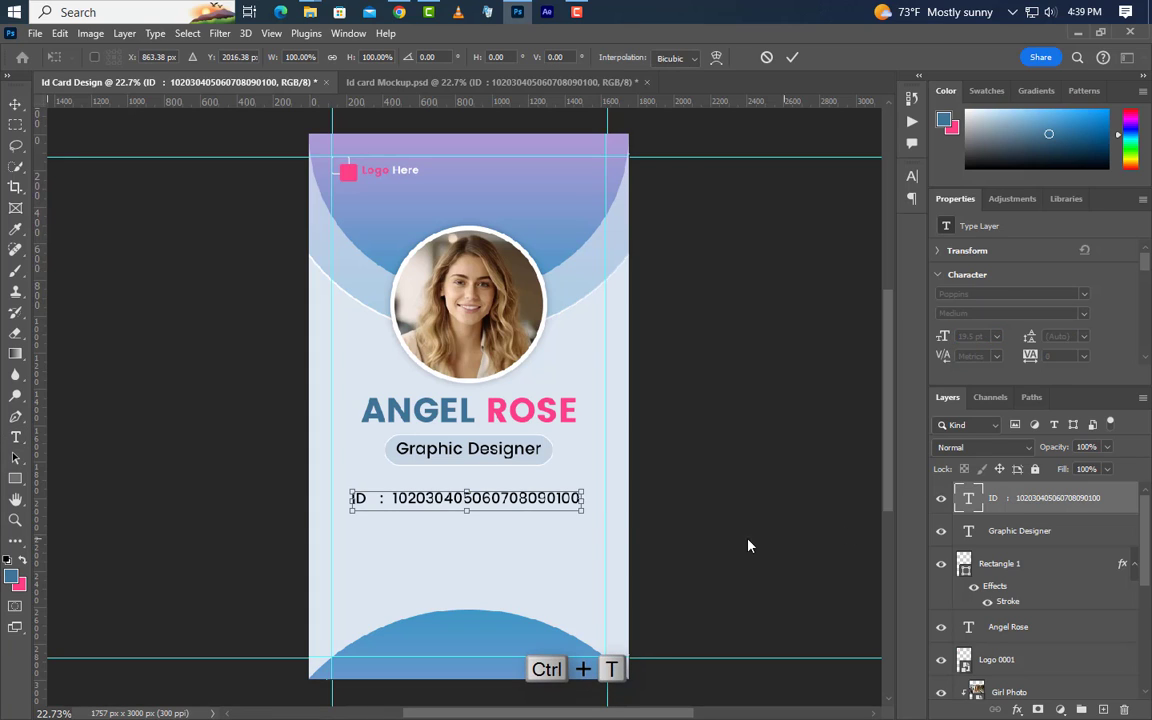
pyautogui.moveTo(563, 503); pyautogui.dragTo(557, 503)
pyautogui.moveTo(348, 497); pyautogui.dragTo(355, 497)
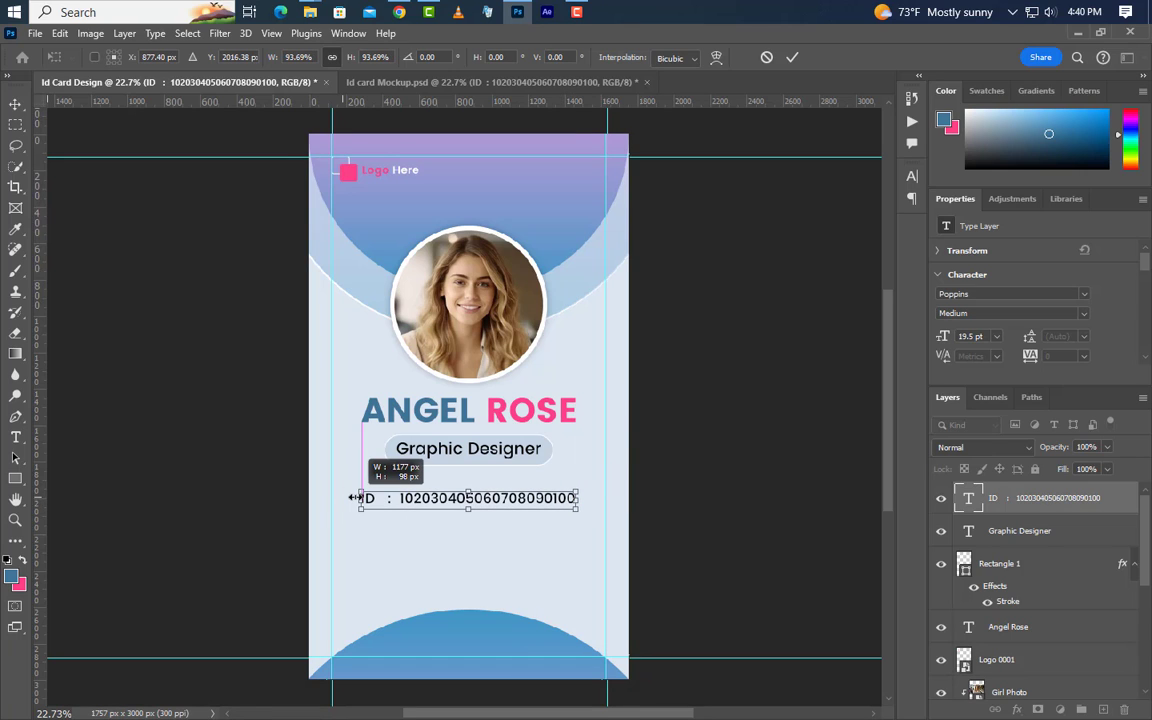
pyautogui.click(791, 57)
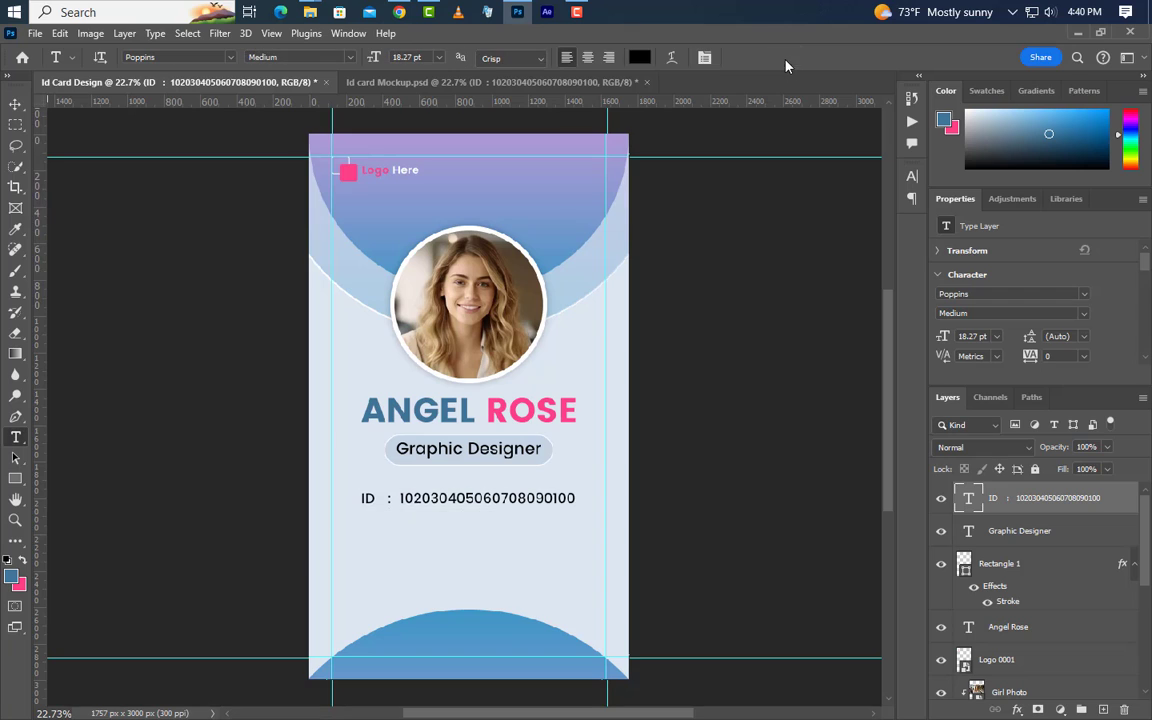
pyautogui.click(15, 103)
# Duplicate the ID line just below it and retype it as 'Email' with a sample email address
pyautogui.moveTo(476, 503); pyautogui.dragTo(472, 529)
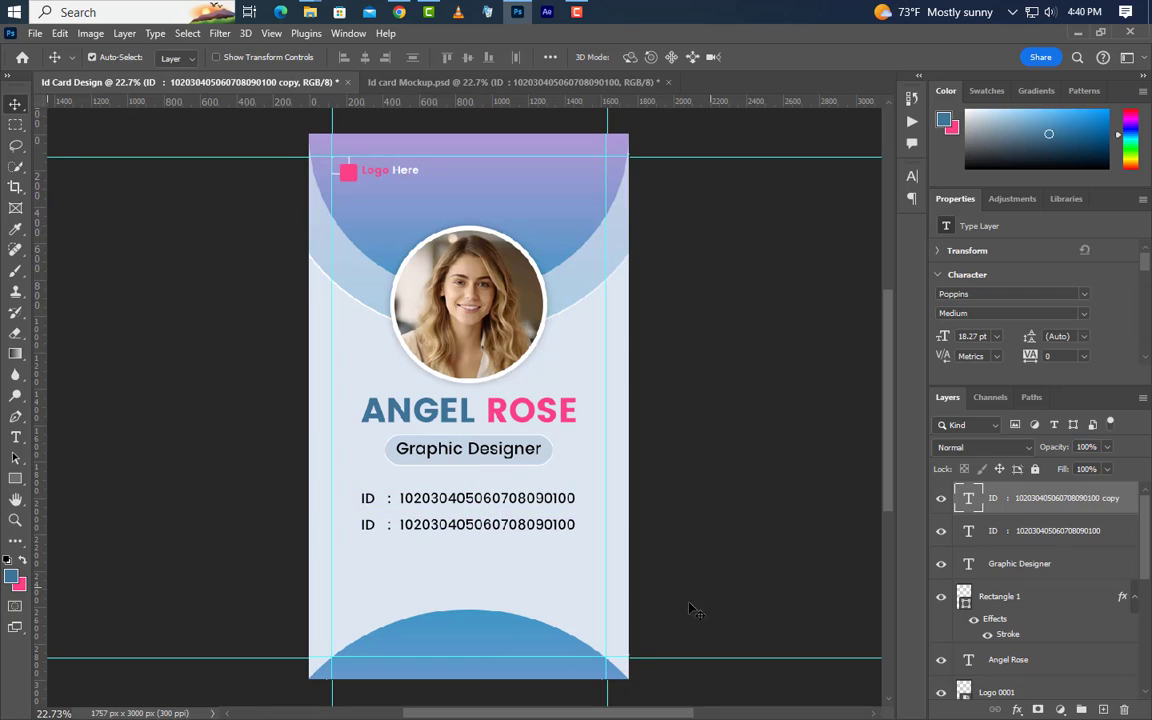
pyautogui.click(15, 437)
pyautogui.doubleClick(368, 525)
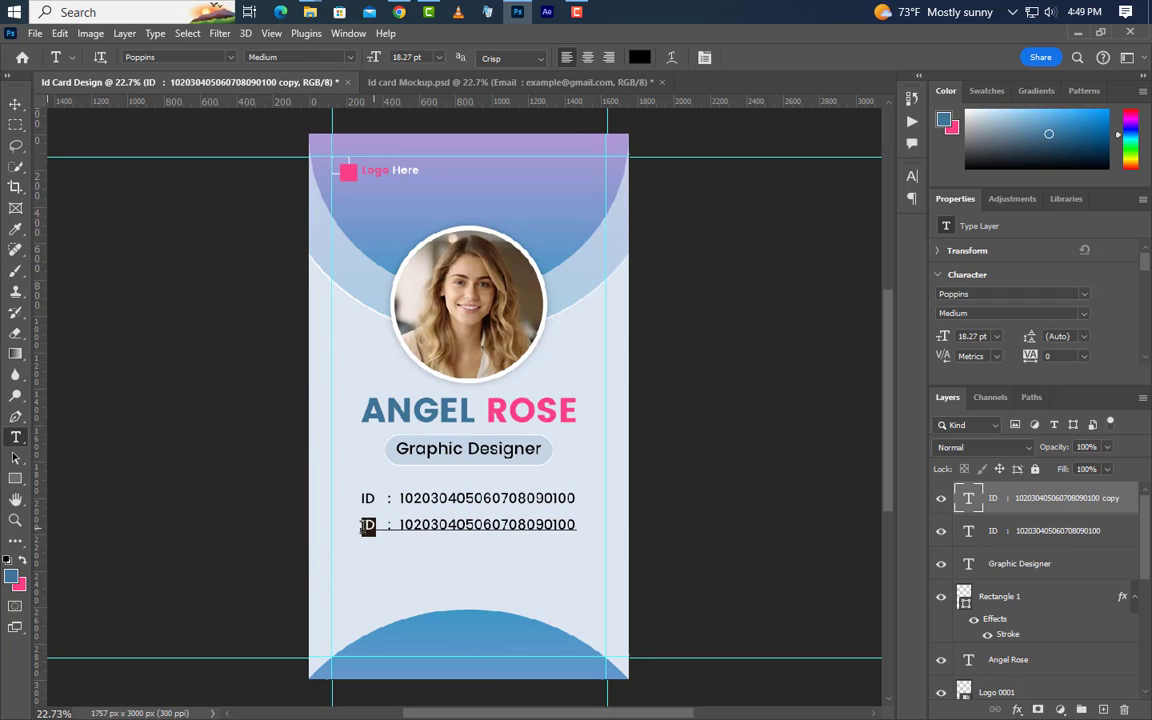
pyautogui.write('E')
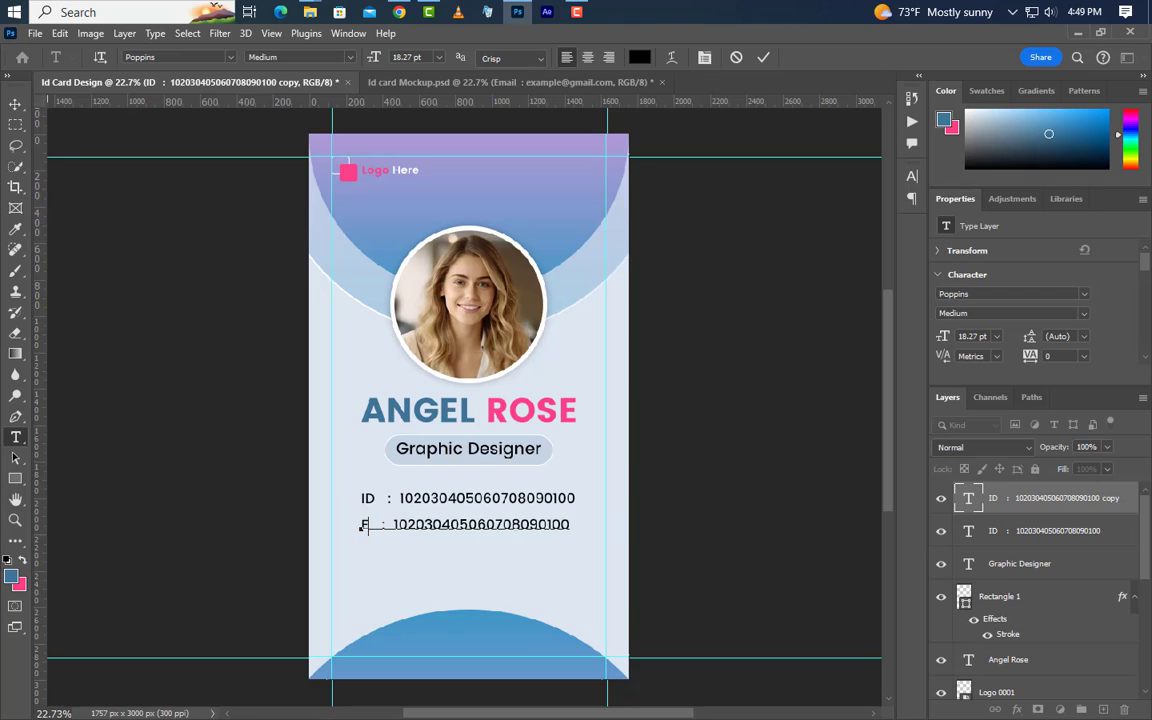
pyautogui.write('mail')
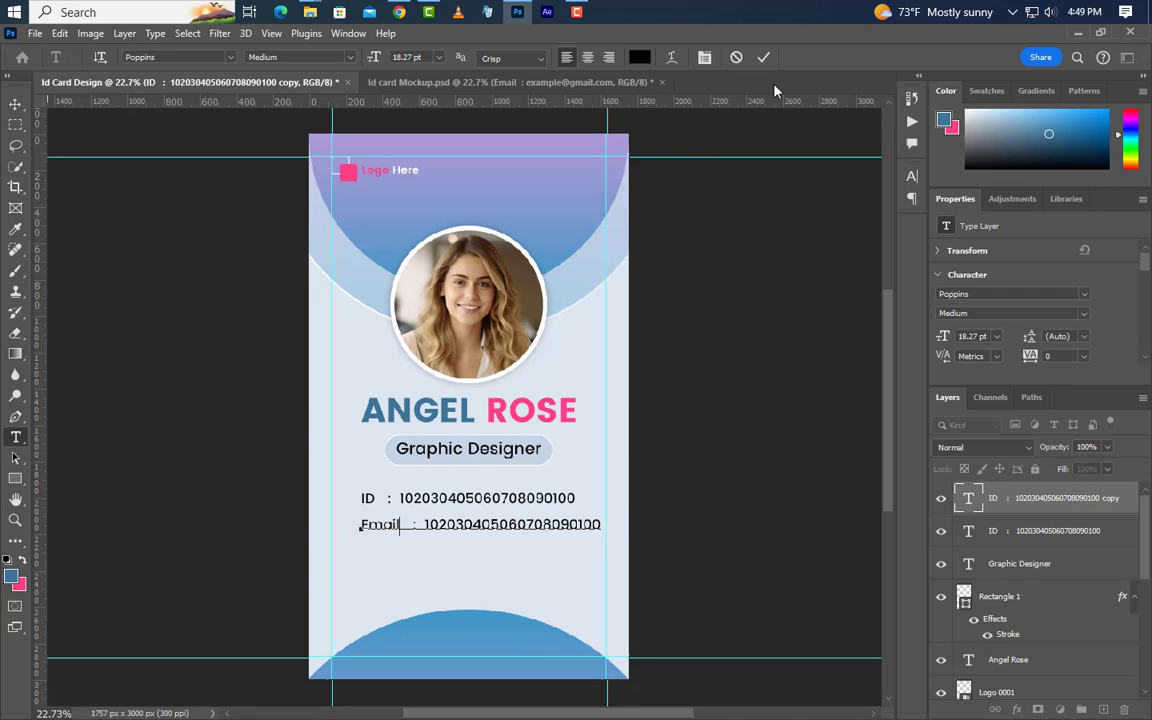
pyautogui.click(763, 57)
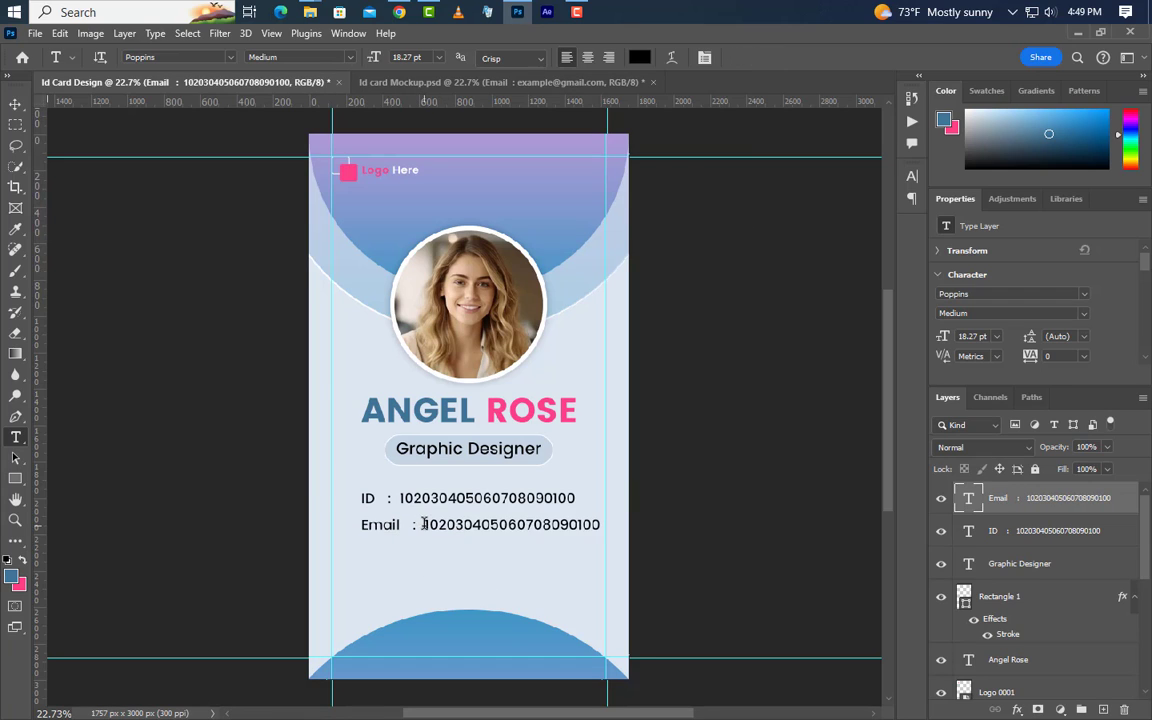
pyautogui.moveTo(424, 524); pyautogui.dragTo(614, 532)
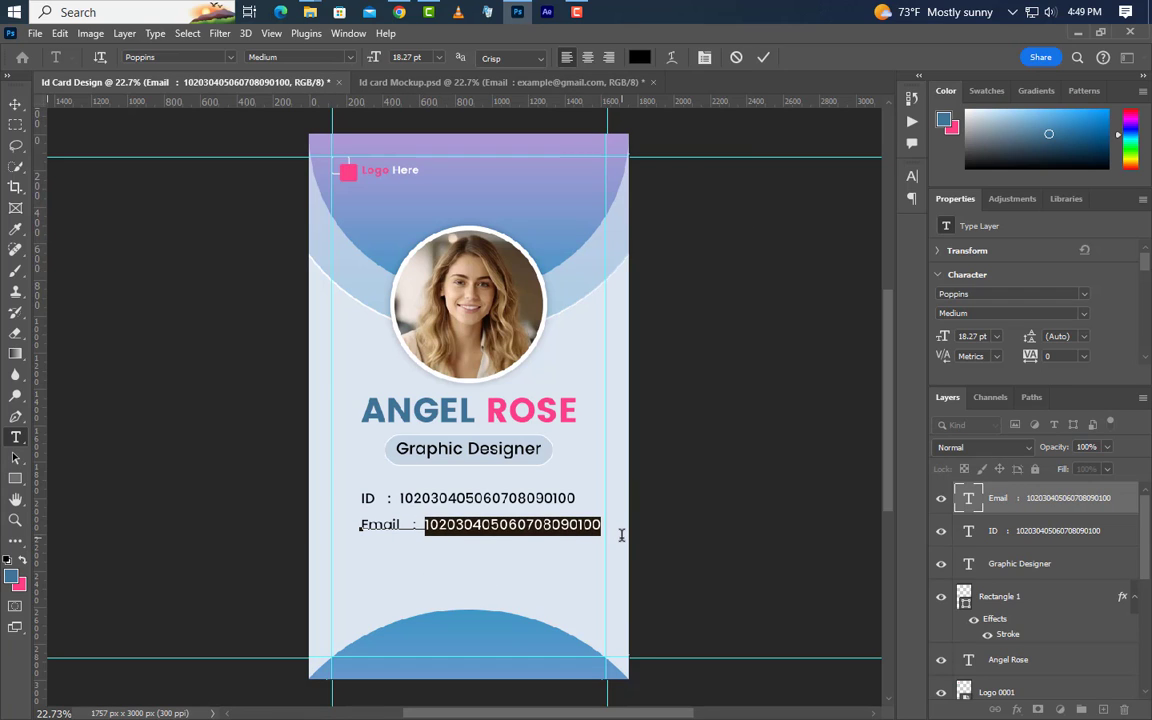
pyautogui.write('exam')
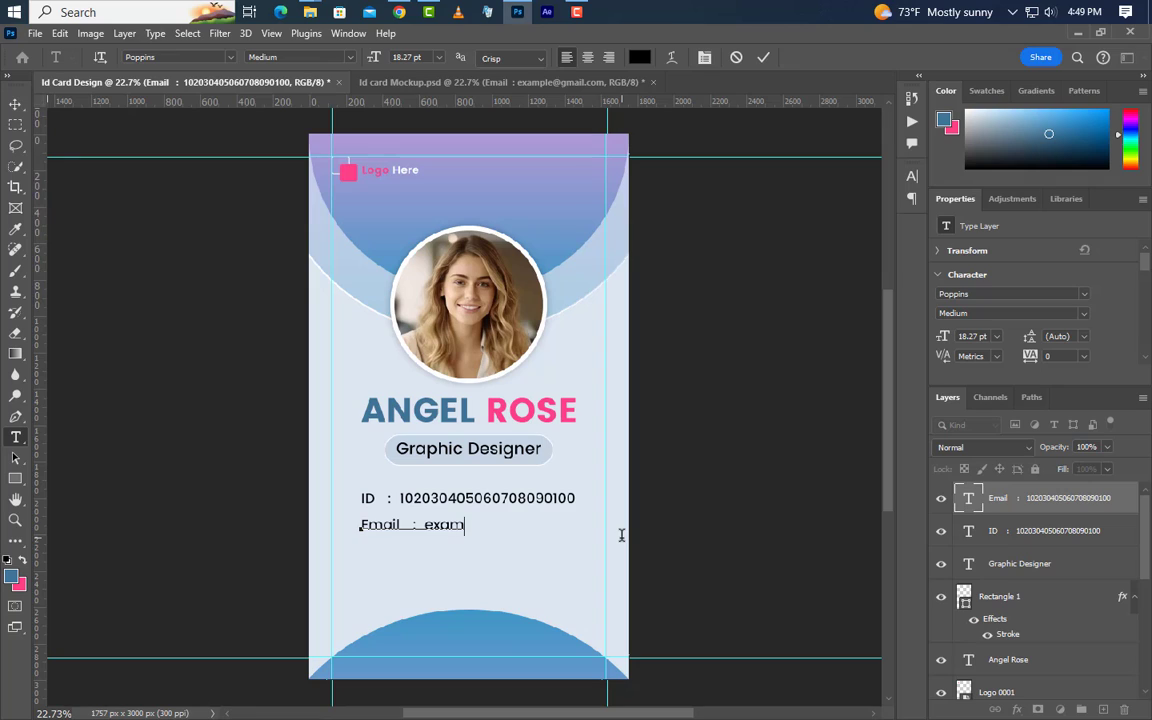
pyautogui.write('ple@gmail.com')
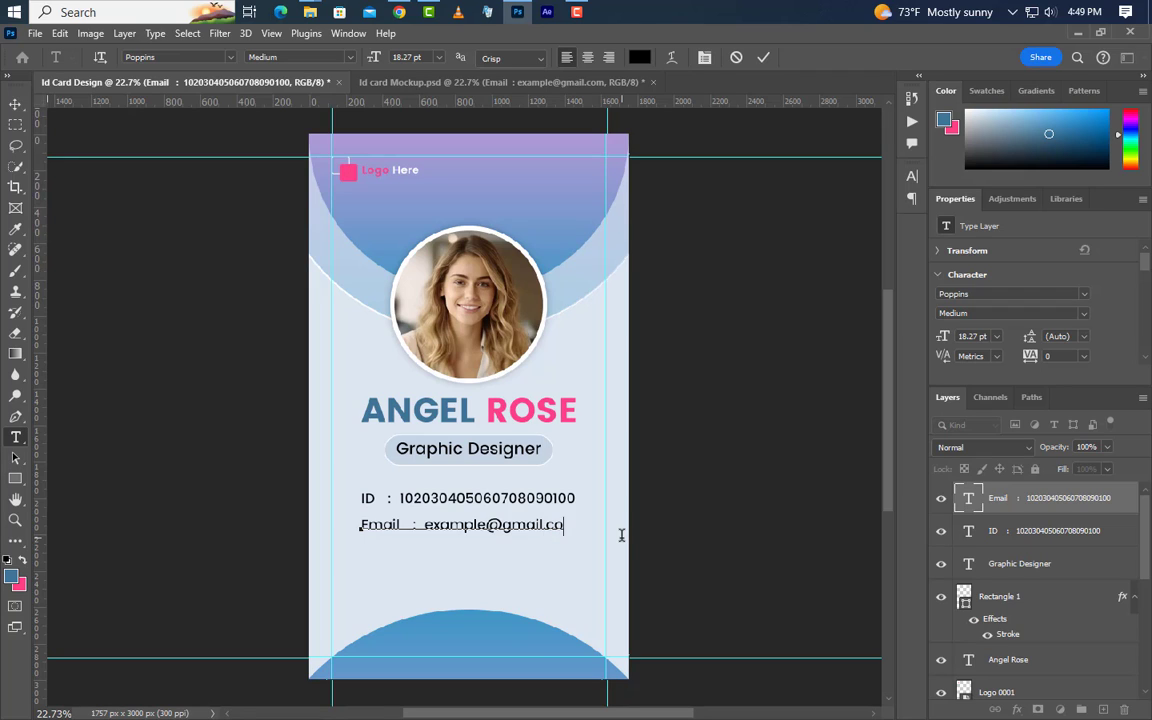
pyautogui.click(763, 58)
# Drag the PZN_II.png barcode image from Explorer onto the card below the Email line
pyautogui.press('v')
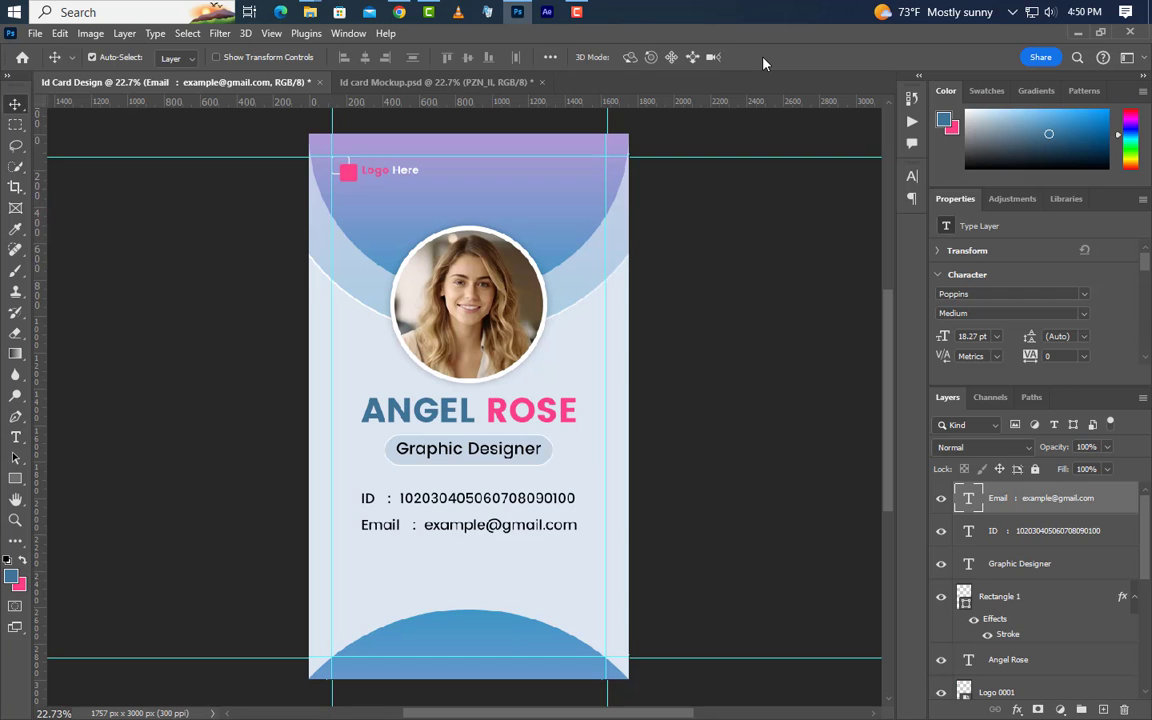
pyautogui.click(1077, 32)
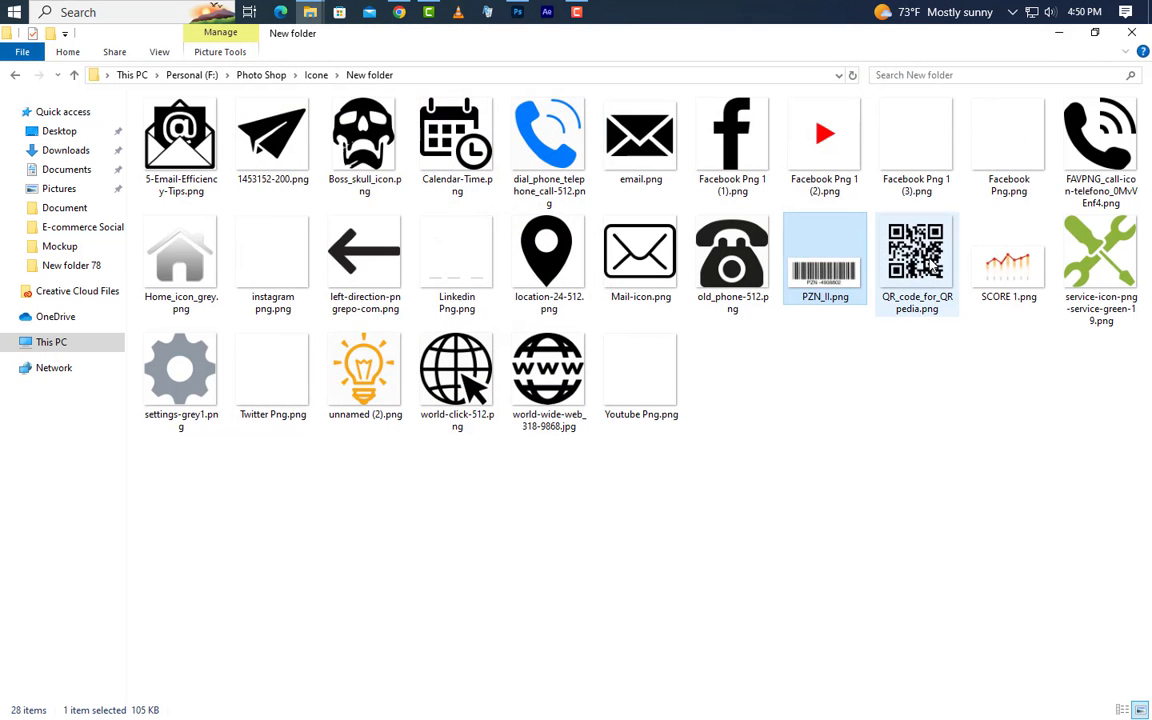
pyautogui.moveTo(855, 272); pyautogui.dragTo(535, 172)
pyautogui.moveTo(512, 252); pyautogui.dragTo(553, 570)
# Widen the PZN_II barcode to 920 × 205 px and commit it just beneath the Email line
pyautogui.moveTo(411, 569); pyautogui.dragTo(384, 570)
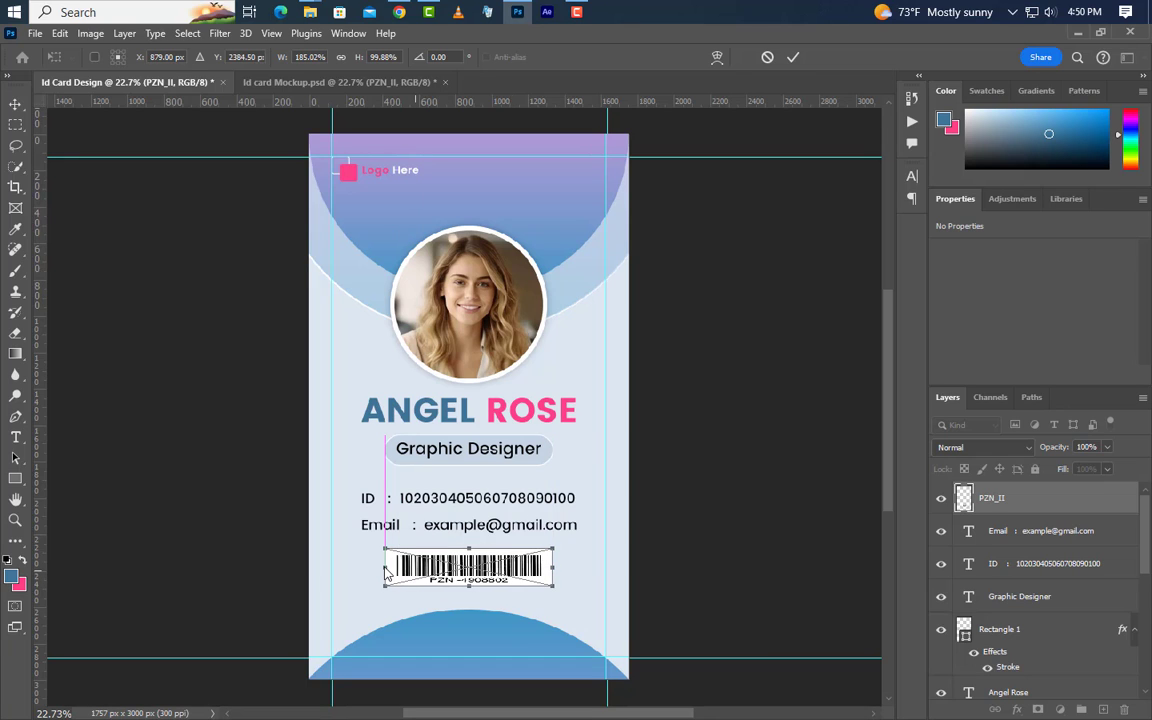
pyautogui.moveTo(516, 580); pyautogui.dragTo(516, 586)
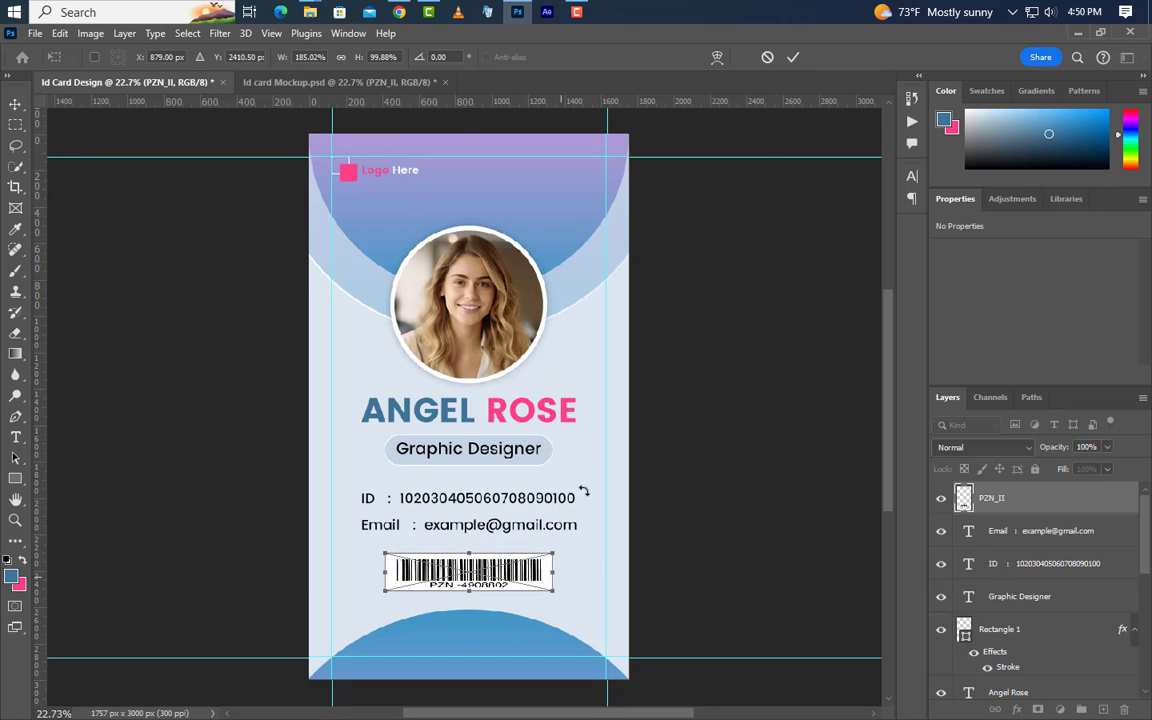
pyautogui.click(792, 57)
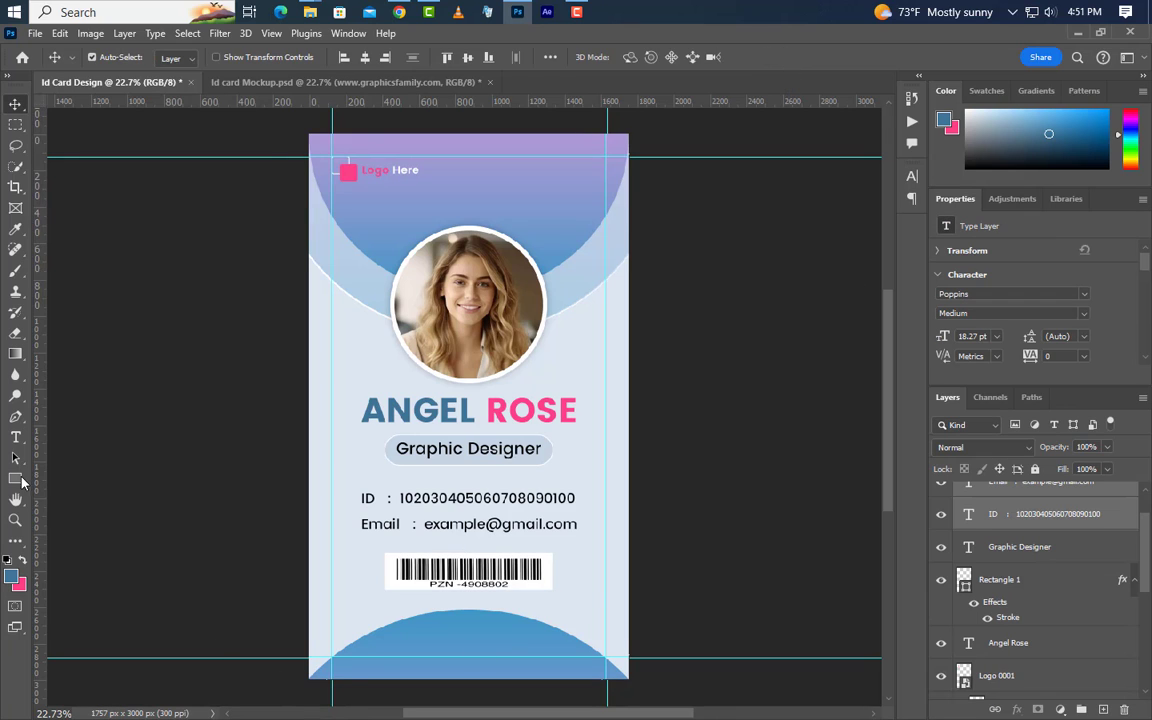
pyautogui.click(15, 437)
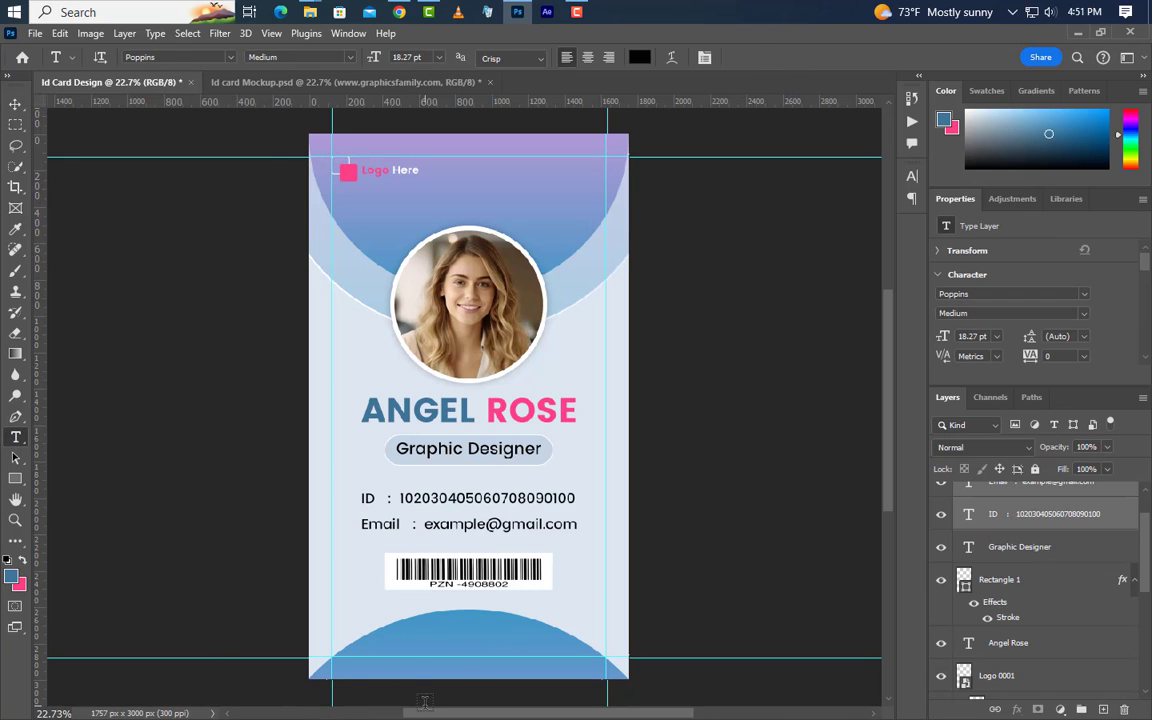
pyautogui.click(374, 649)
pyautogui.write('www.')
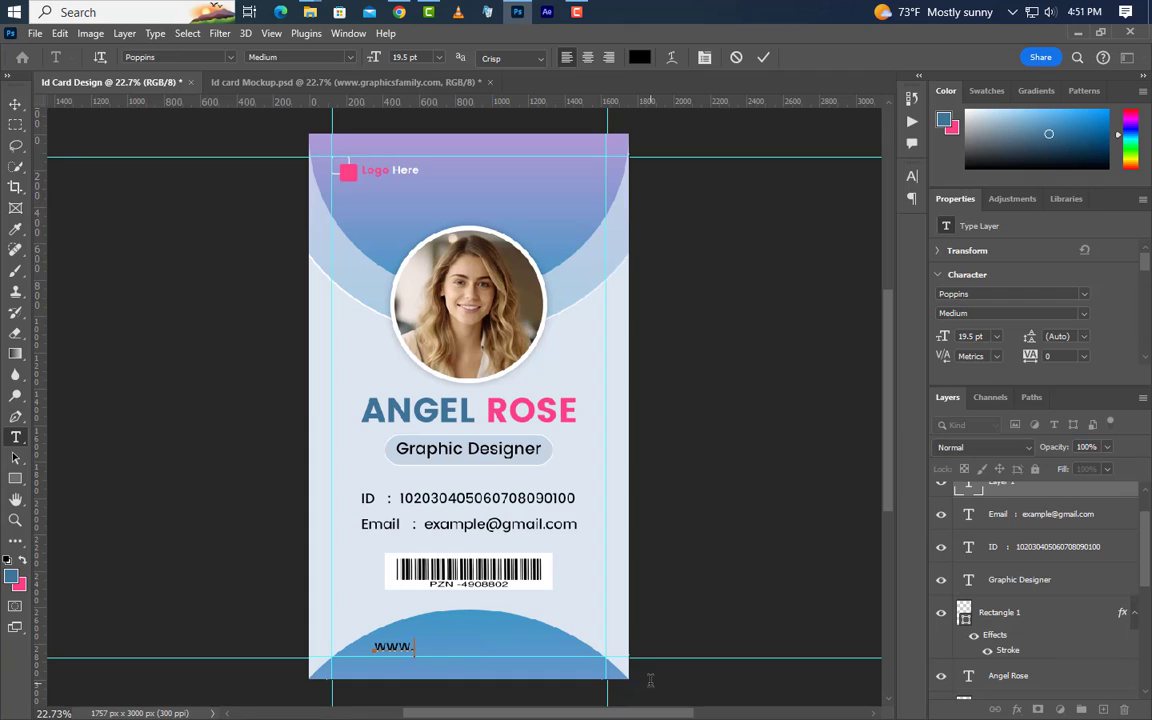
pyautogui.write('graphicsfamily.co')
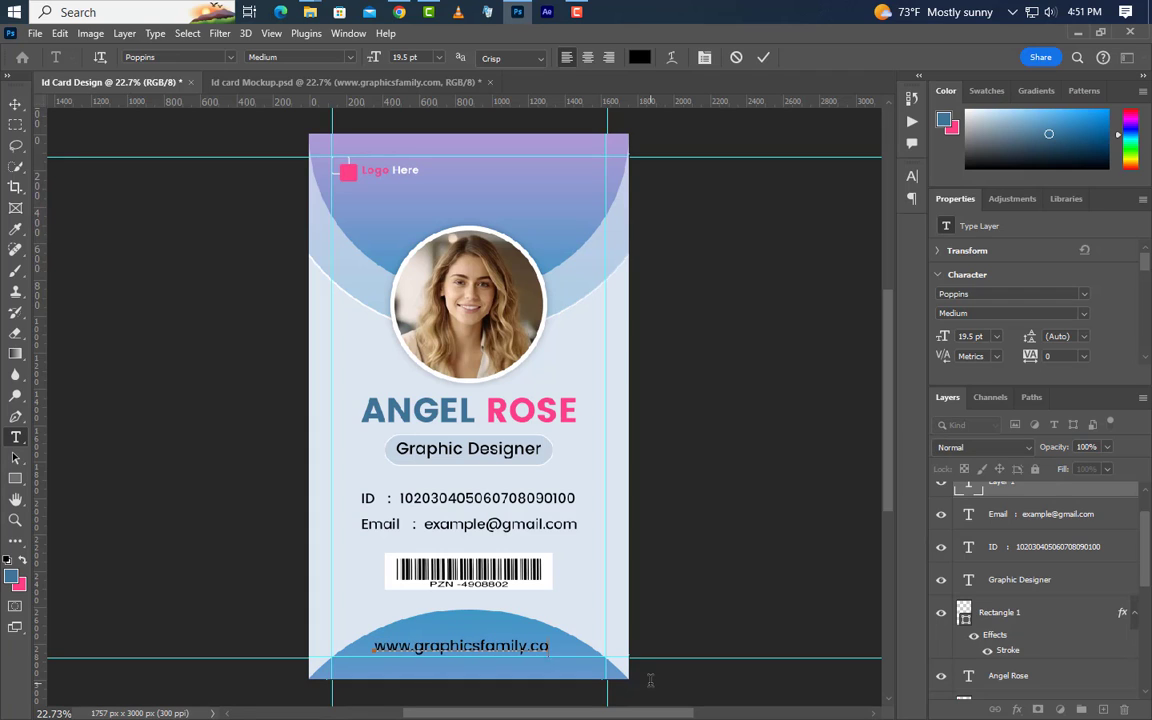
pyautogui.write('m')
pyautogui.click(947, 397)
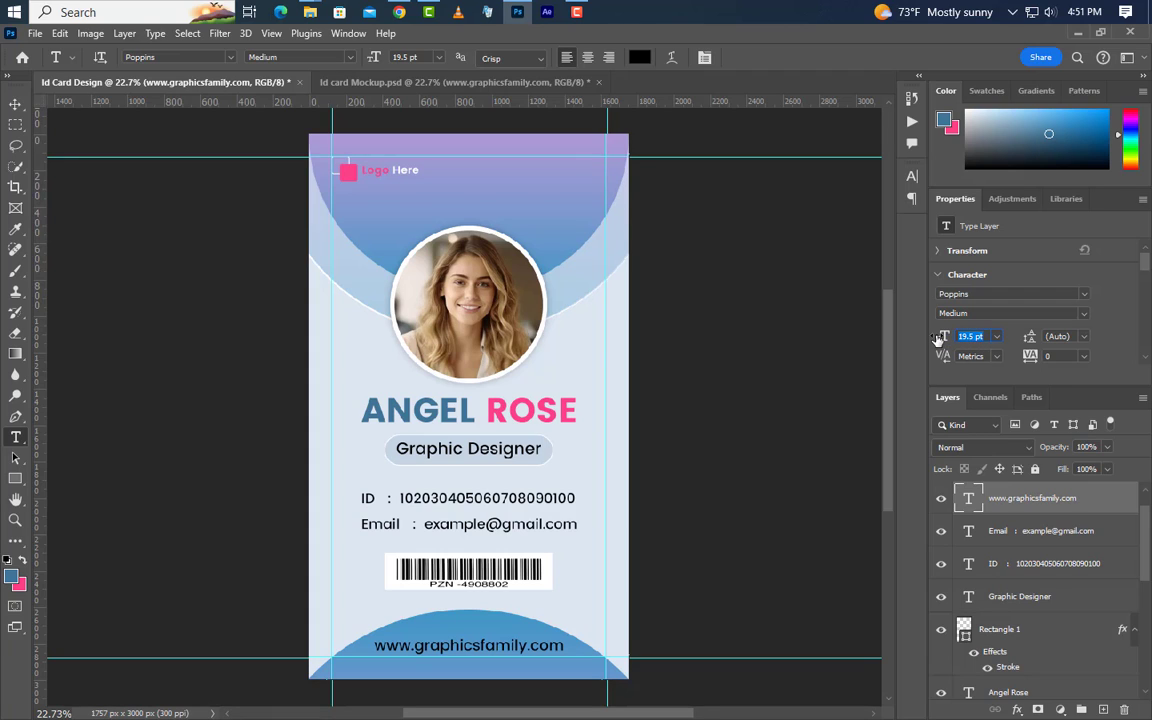
# Style the website text as Poppins Regular, 17 pt, with tracking 100
pyautogui.write('1')
pyautogui.press('Return')
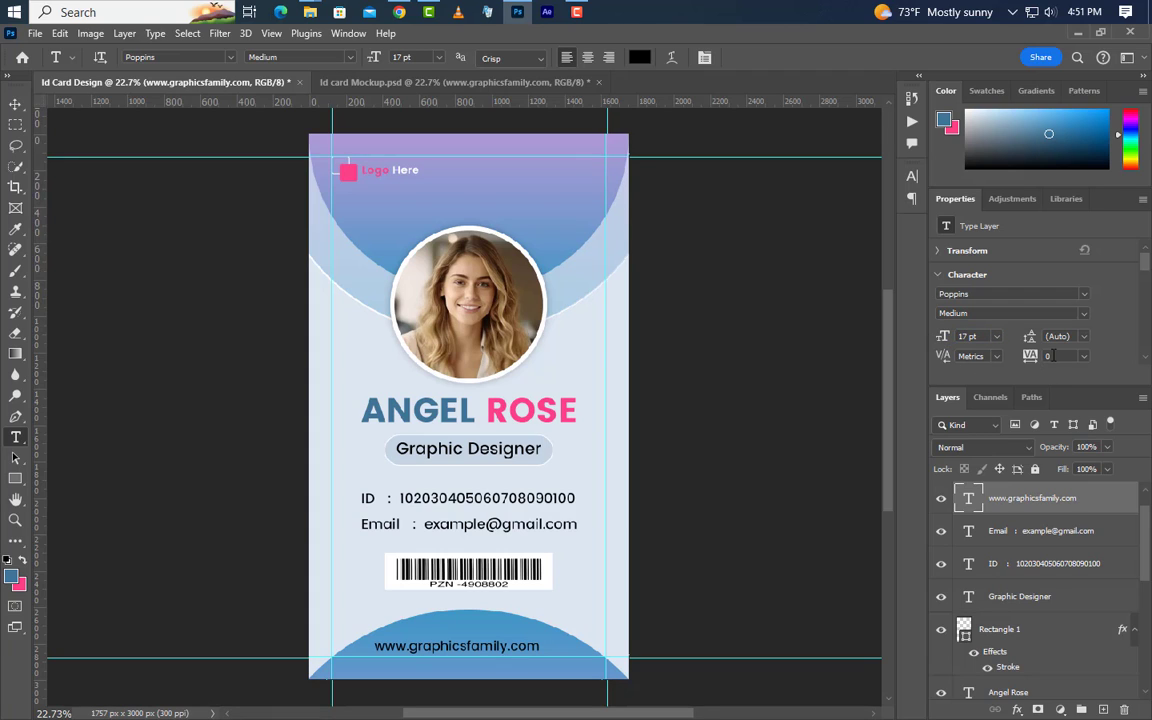
pyautogui.write('100')
pyautogui.press('Return')
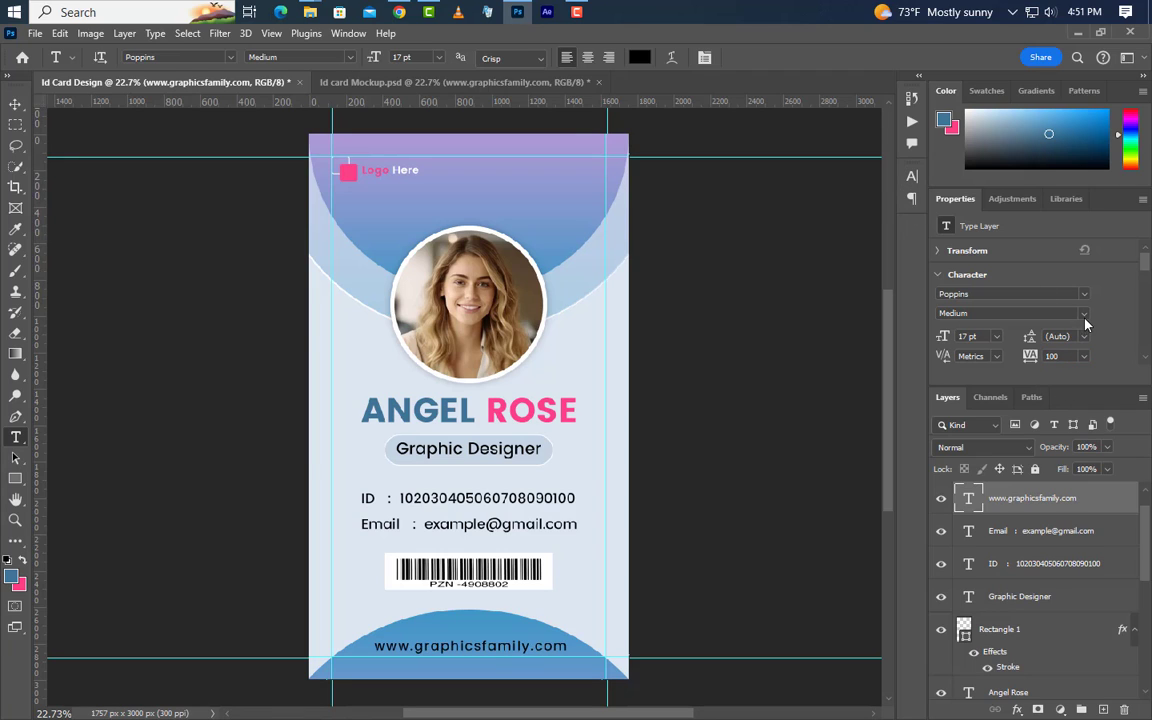
pyautogui.click(1010, 313)
pyautogui.click(962, 342)
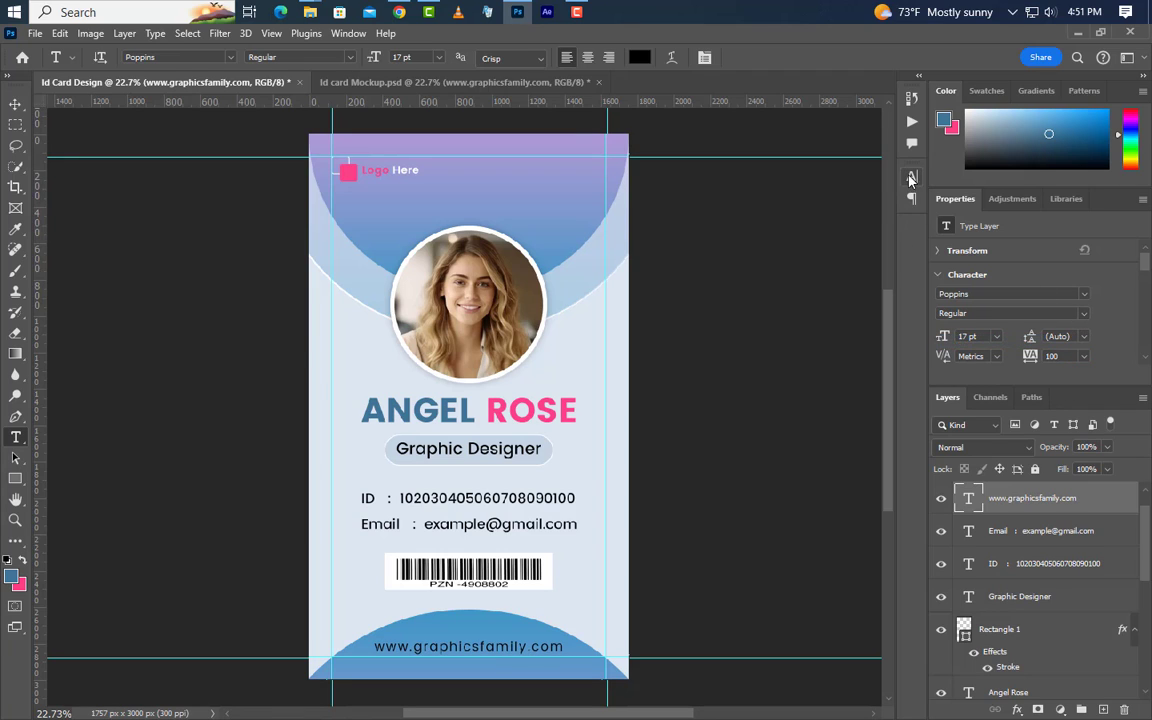
# Change the footer text colour to white (ffffff) in the Character panel
pyautogui.click(911, 176)
pyautogui.click(876, 271)
pyautogui.moveTo(824, 492); pyautogui.dragTo(666, 427)
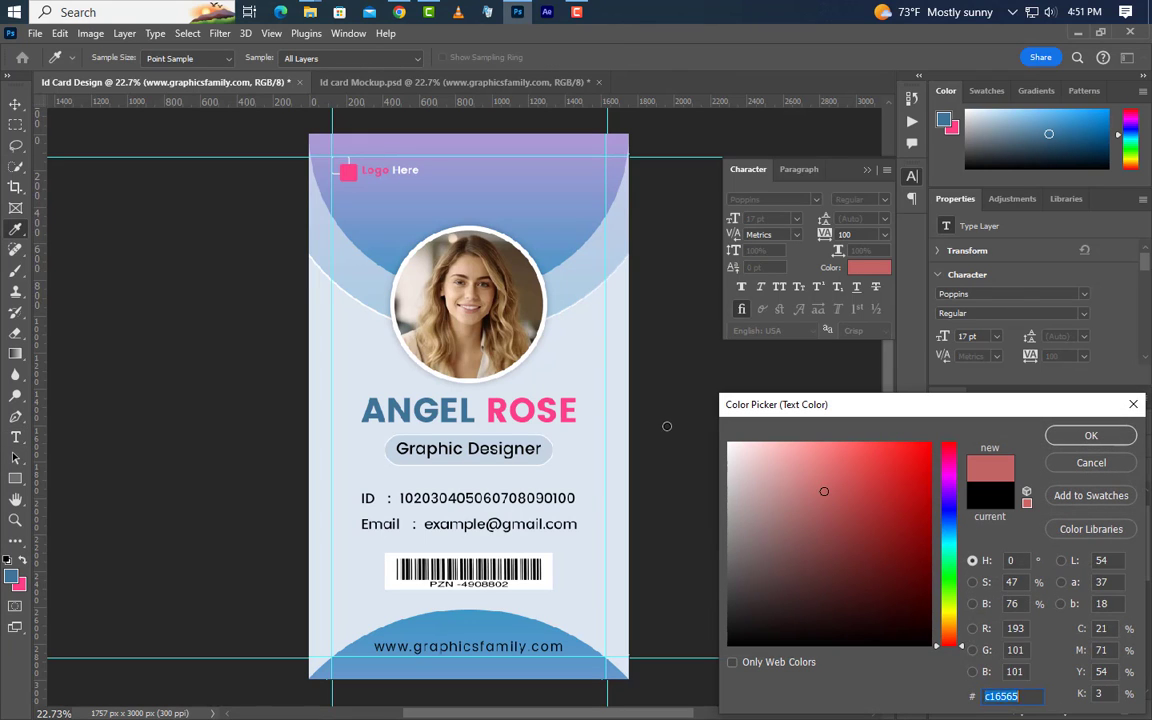
pyautogui.moveTo(781, 467); pyautogui.dragTo(727, 442)
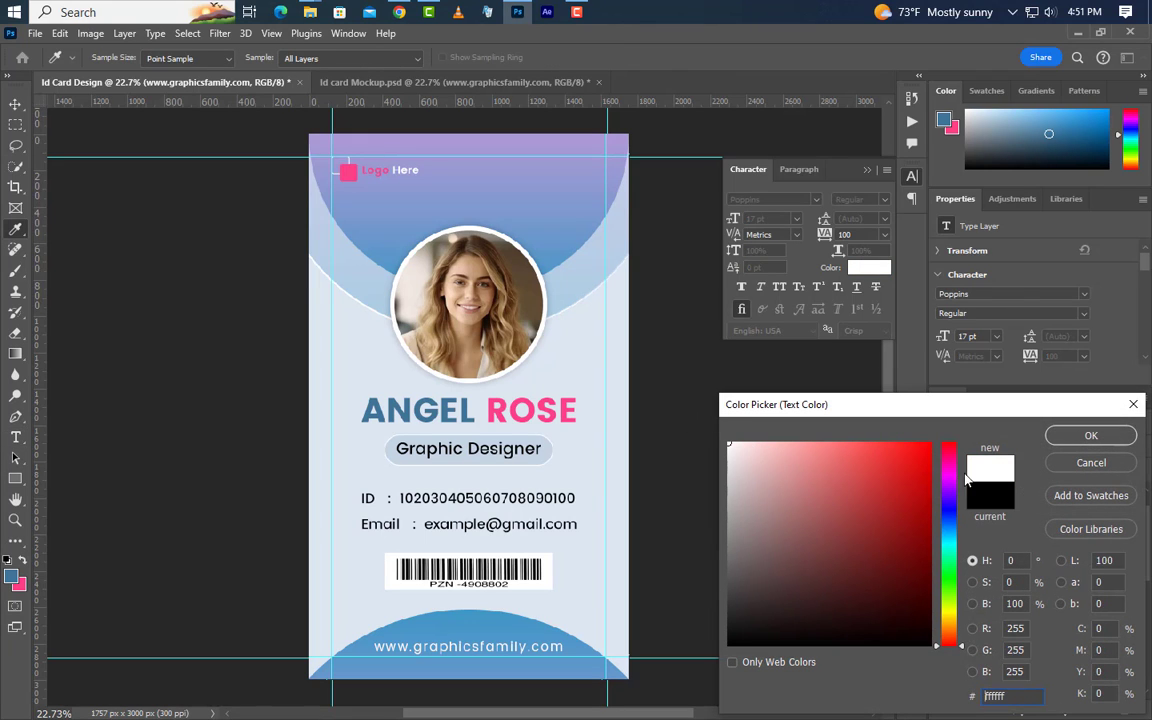
pyautogui.click(1117, 446)
pyautogui.click(867, 169)
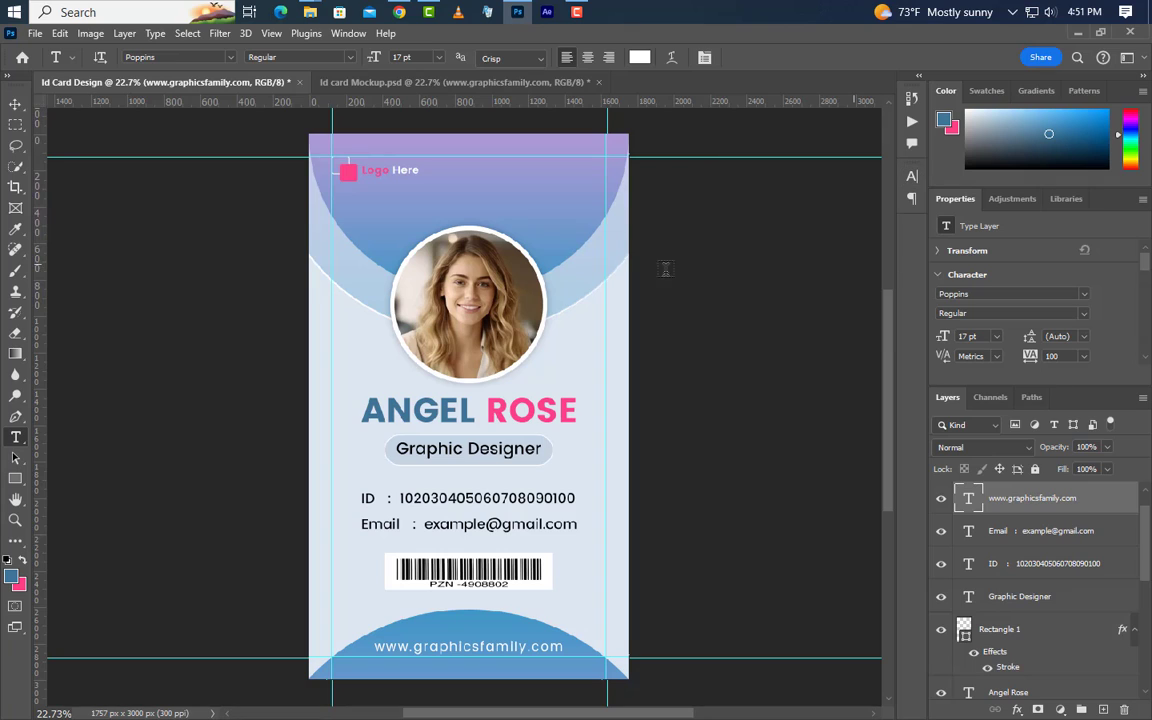
pyautogui.click(14, 104)
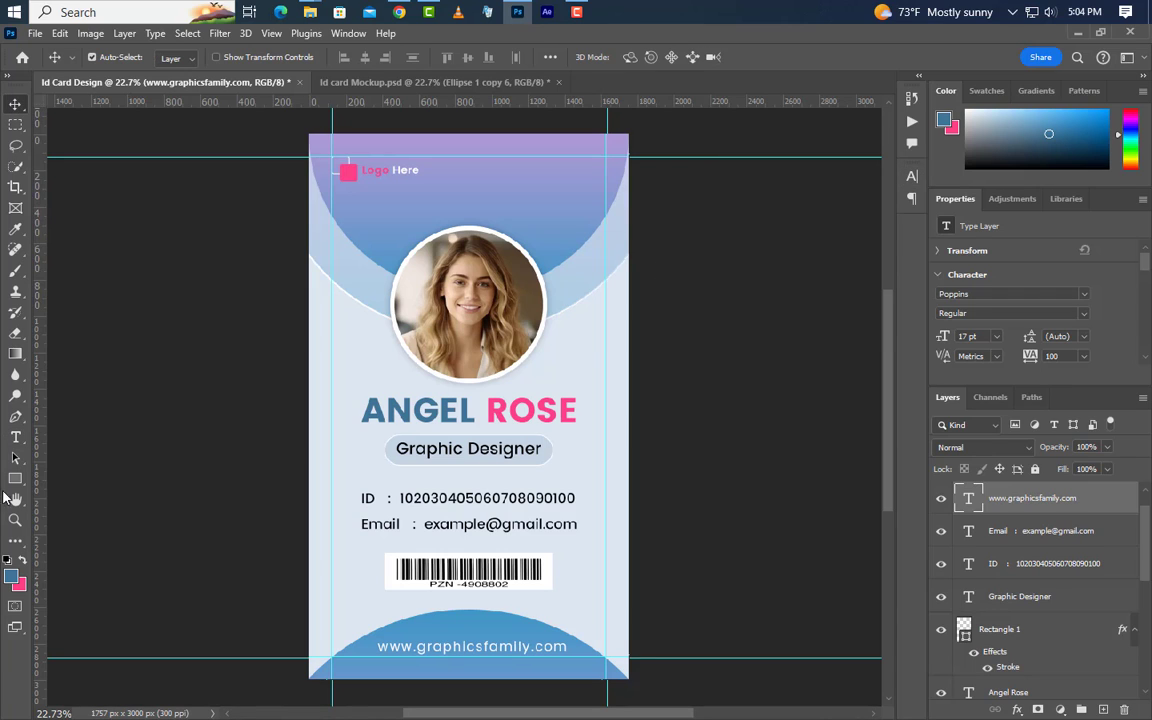
# Draw a 250 px circle, Ellipse 2, and place it peeking from the card's left edge by the barcode
pyautogui.click(15, 478)
pyautogui.rightClick(15, 478)
pyautogui.click(62, 491)
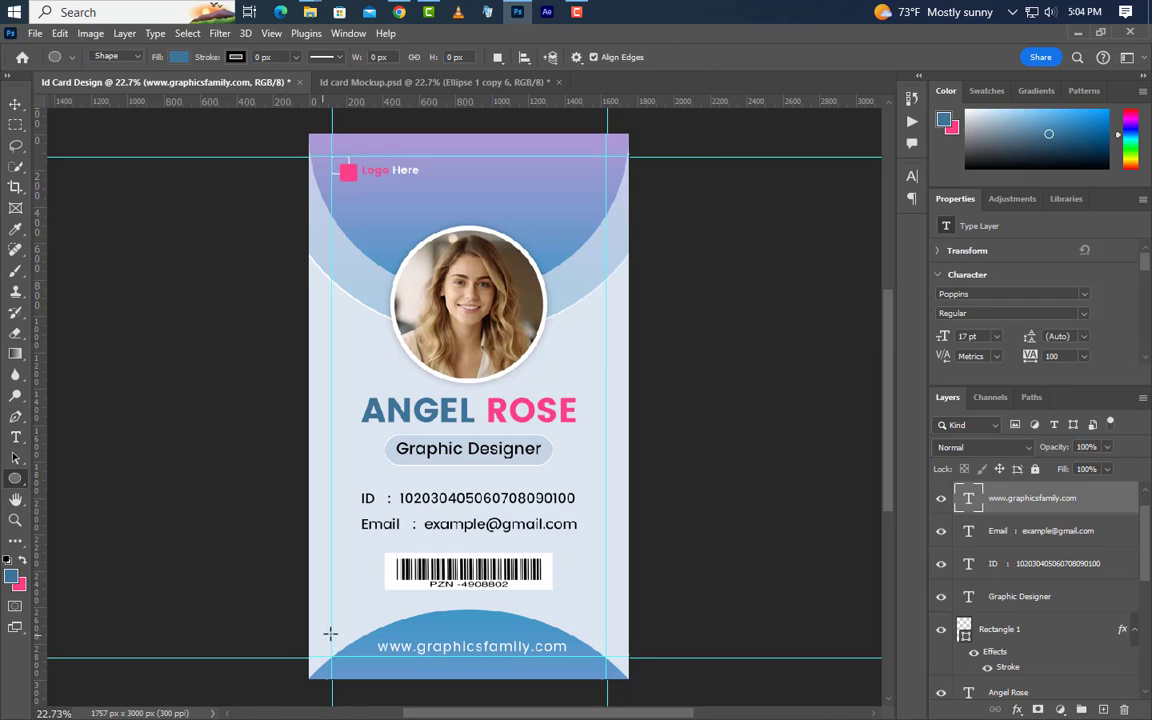
pyautogui.moveTo(285, 545); pyautogui.dragTo(347, 606)
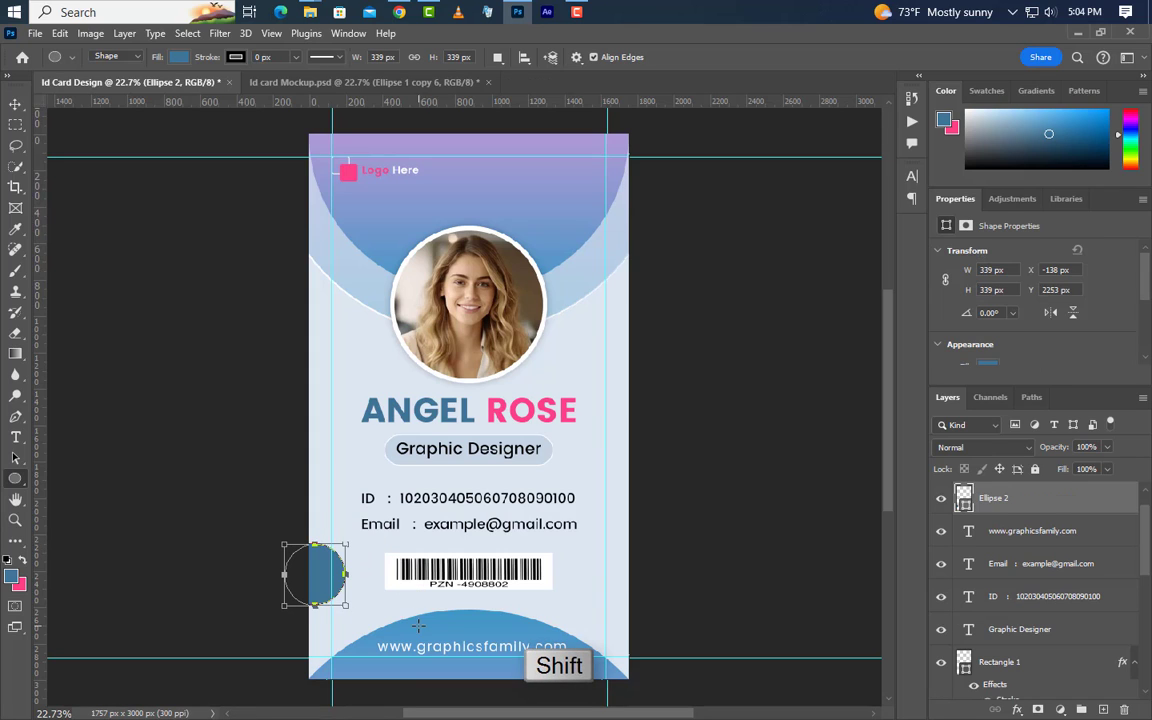
pyautogui.click(949, 281)
pyautogui.click(994, 270)
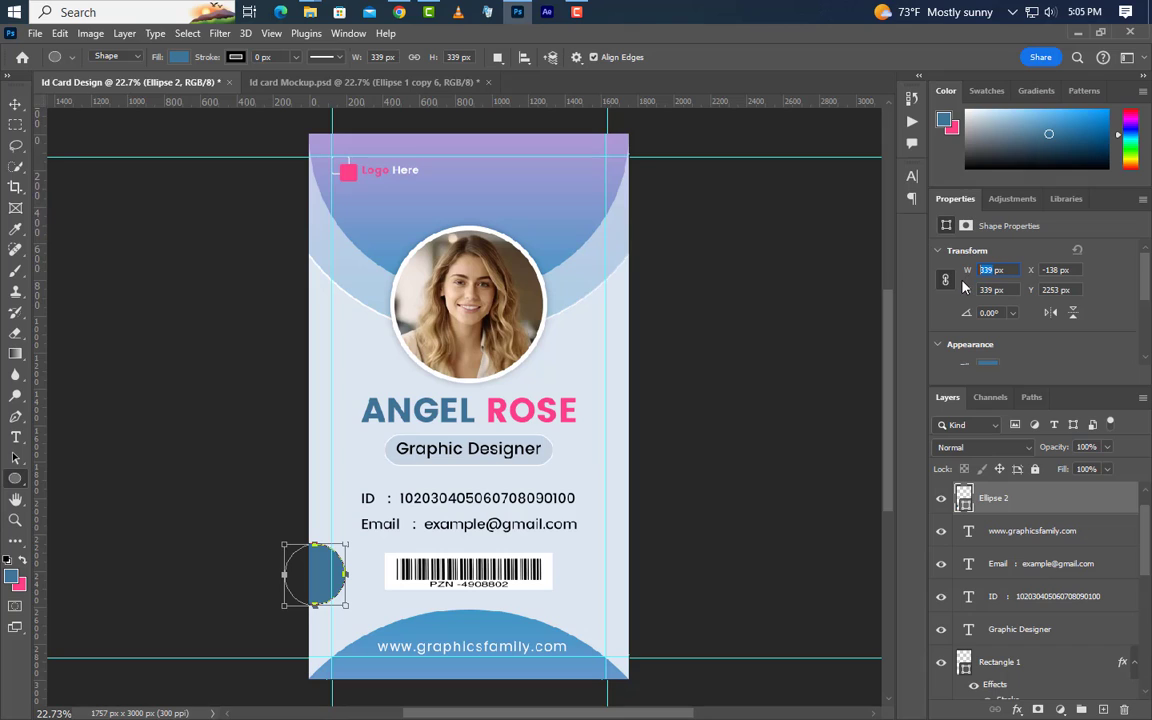
pyautogui.press('Return')
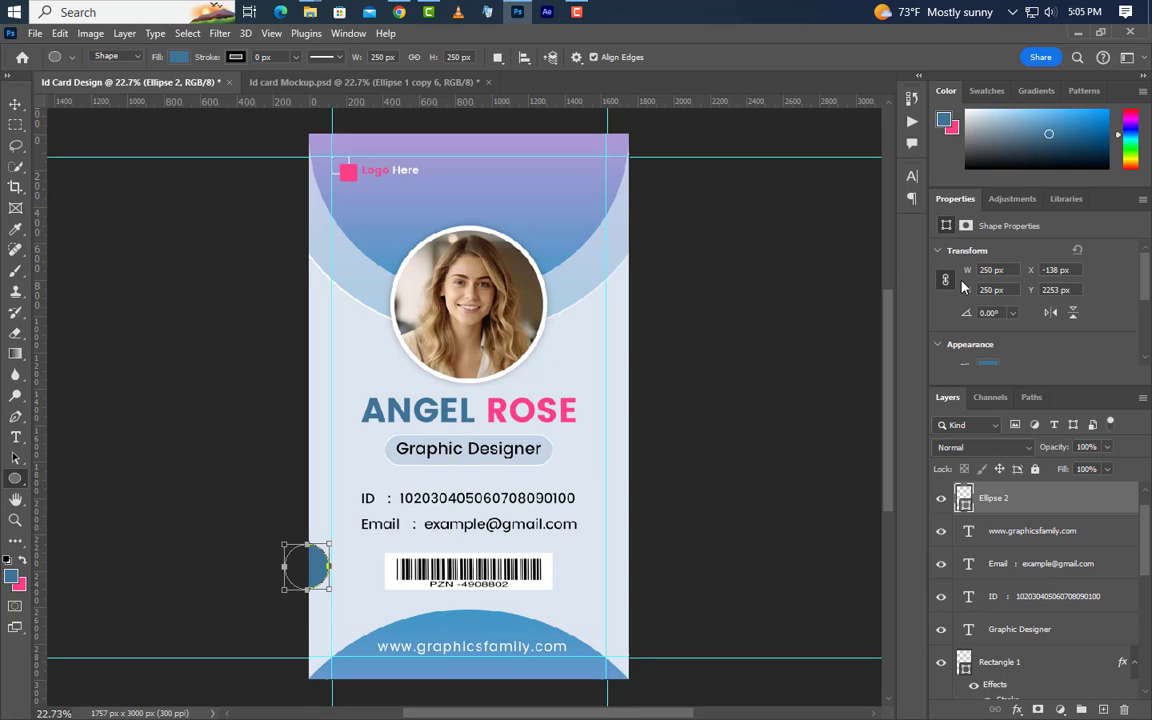
pyautogui.click(15, 103)
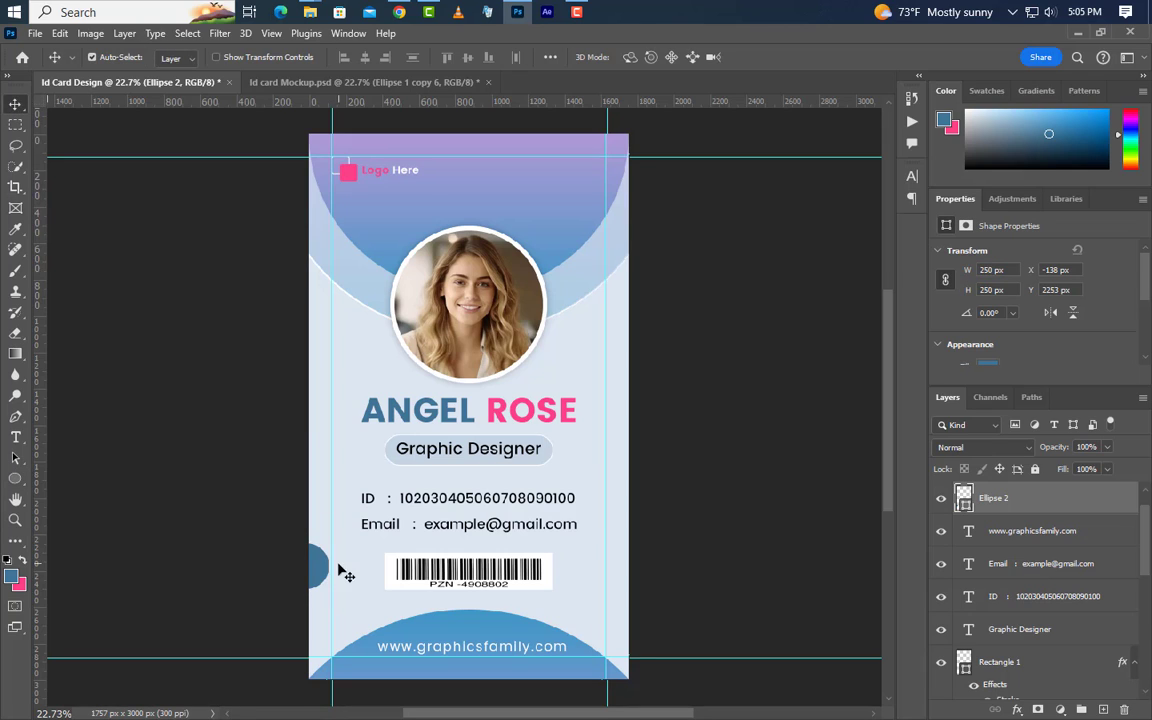
pyautogui.moveTo(325, 583); pyautogui.dragTo(335, 611)
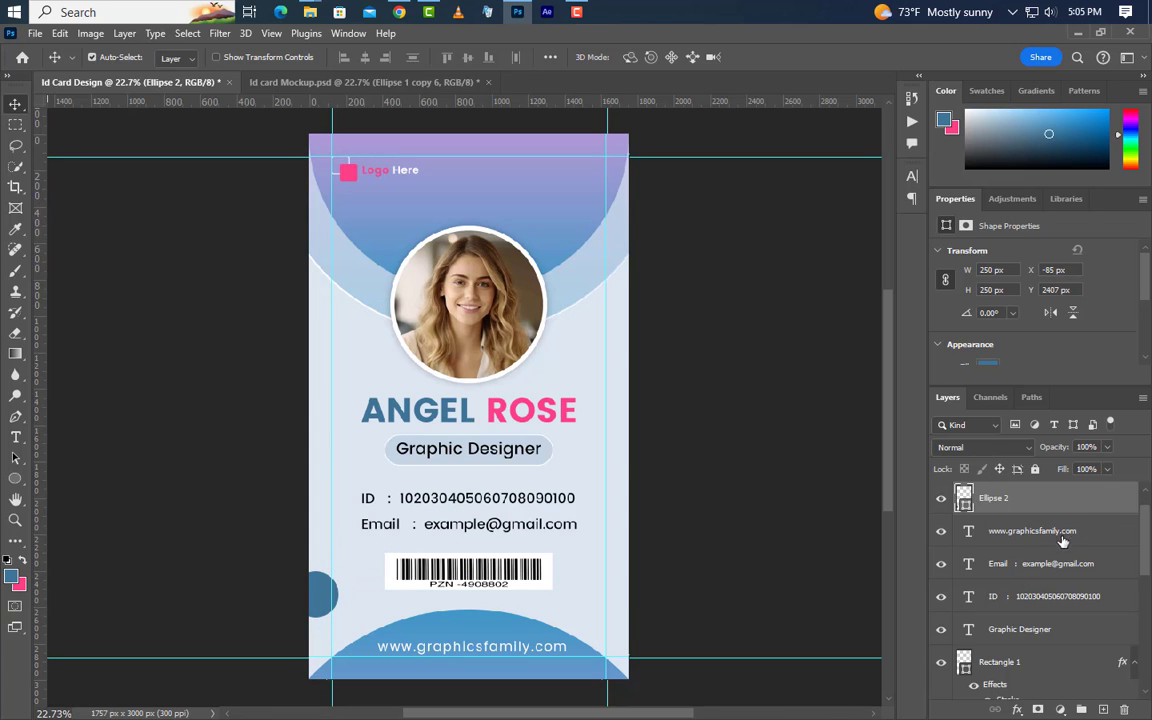
# Give Ellipse 2 a Gradient Overlay with stops #4682ac blue and #cabbed lavender
pyautogui.doubleClick(1087, 506)
pyautogui.click(552, 571)
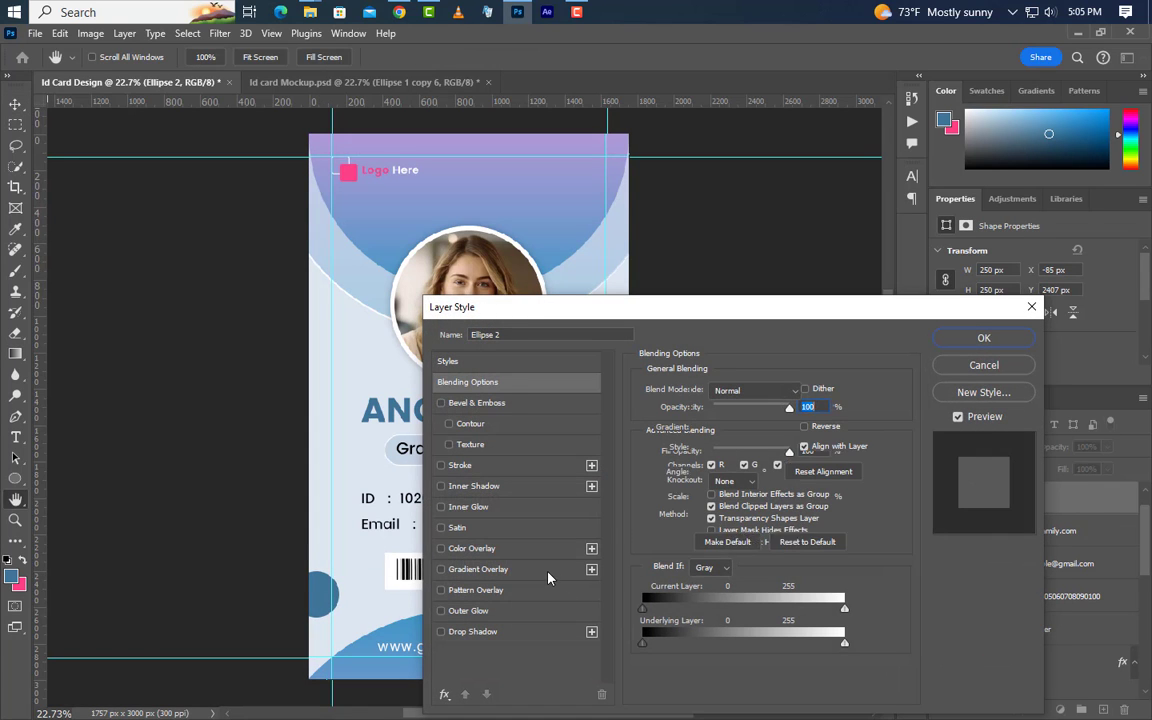
pyautogui.click(740, 427)
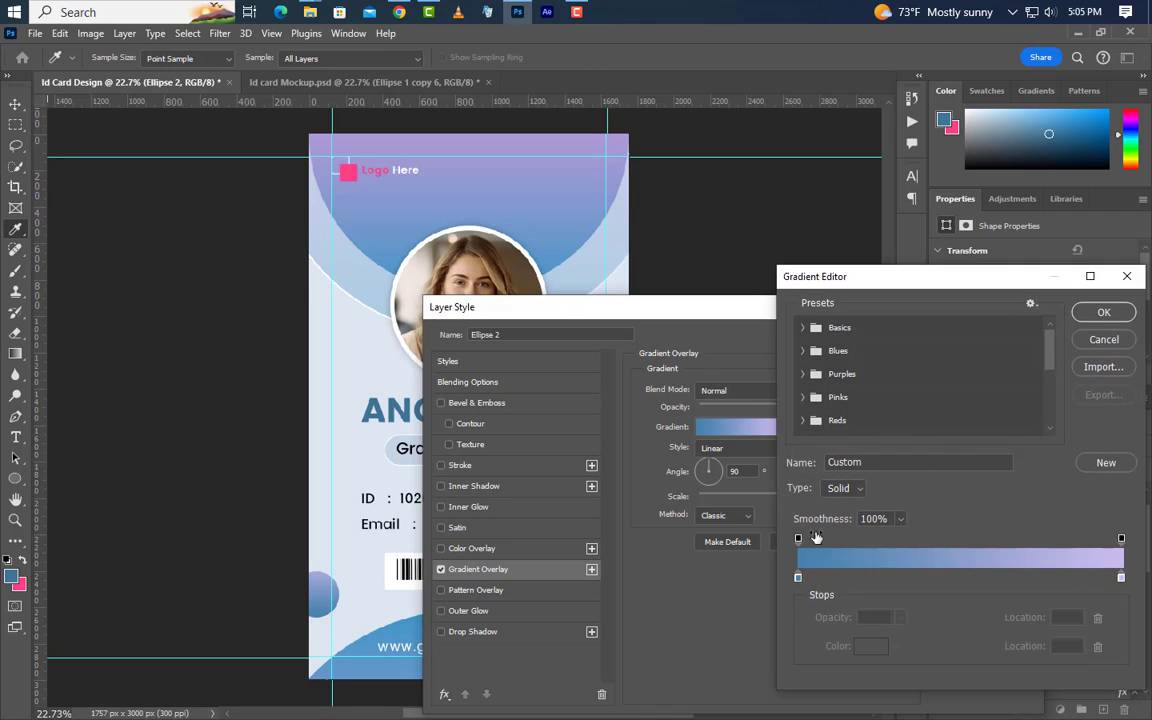
pyautogui.click(798, 578)
pyautogui.doubleClick(798, 578)
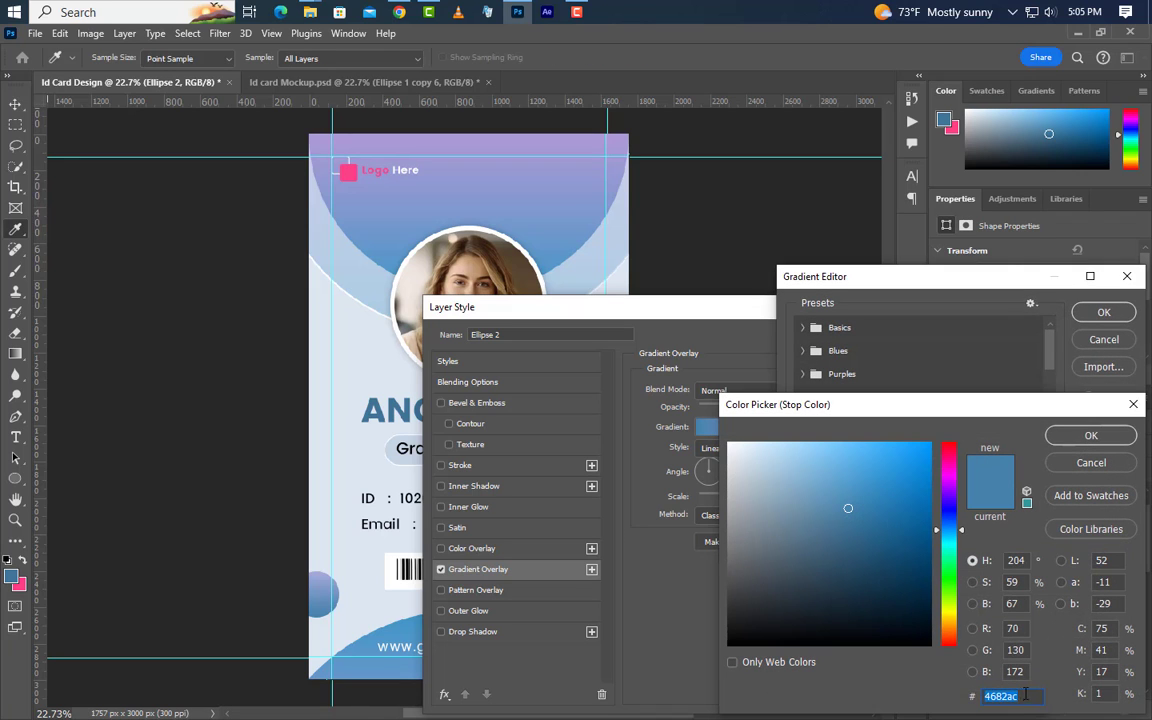
pyautogui.click(1091, 435)
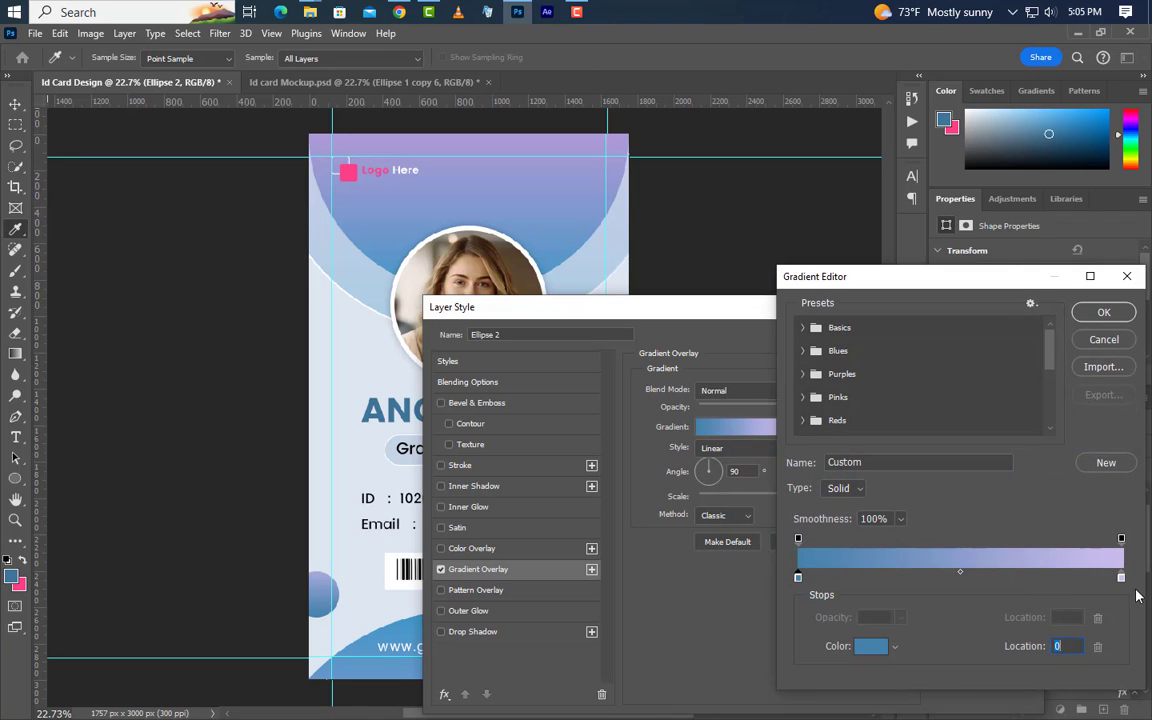
pyautogui.doubleClick(1121, 578)
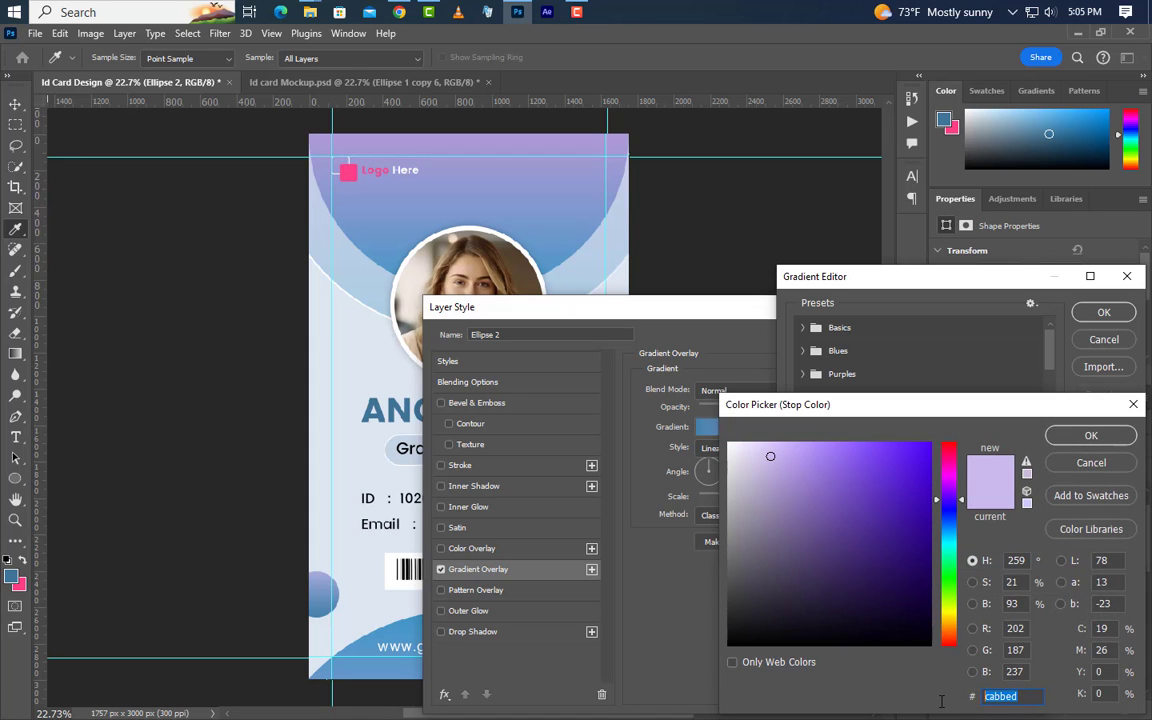
pyautogui.click(1091, 435)
pyautogui.click(1104, 312)
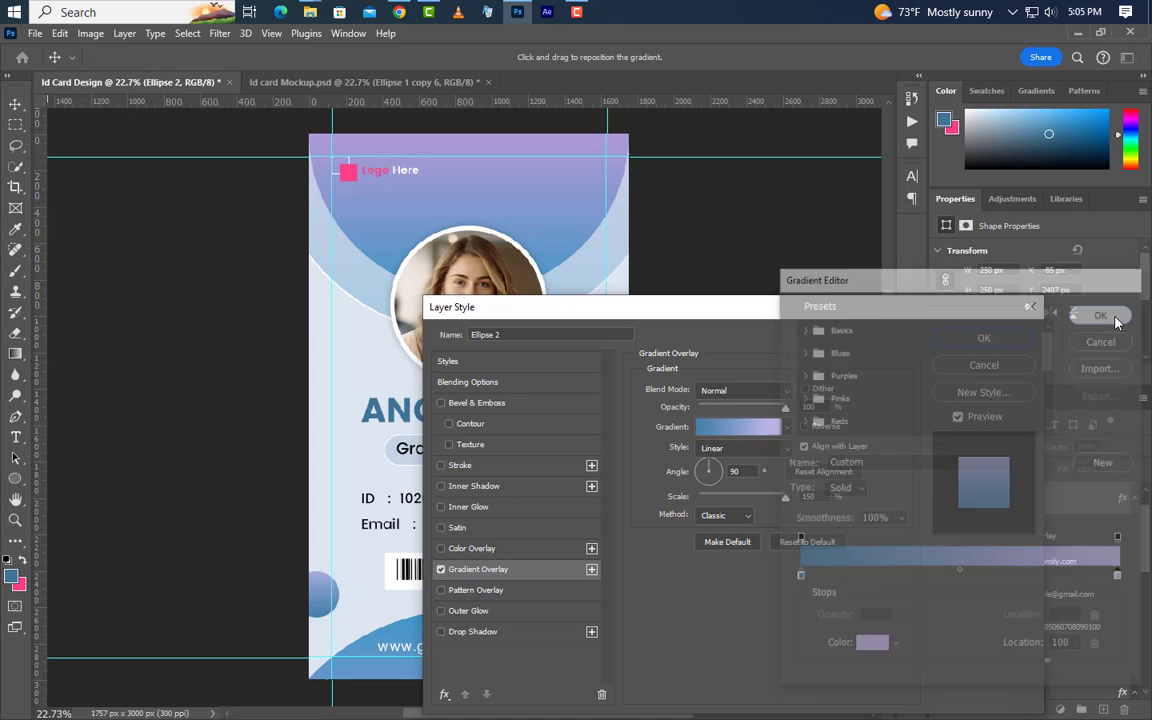
# Set the gradient overlay to 90° angle and 150% scale, then apply it
pyautogui.moveTo(826, 408); pyautogui.dragTo(798, 407)
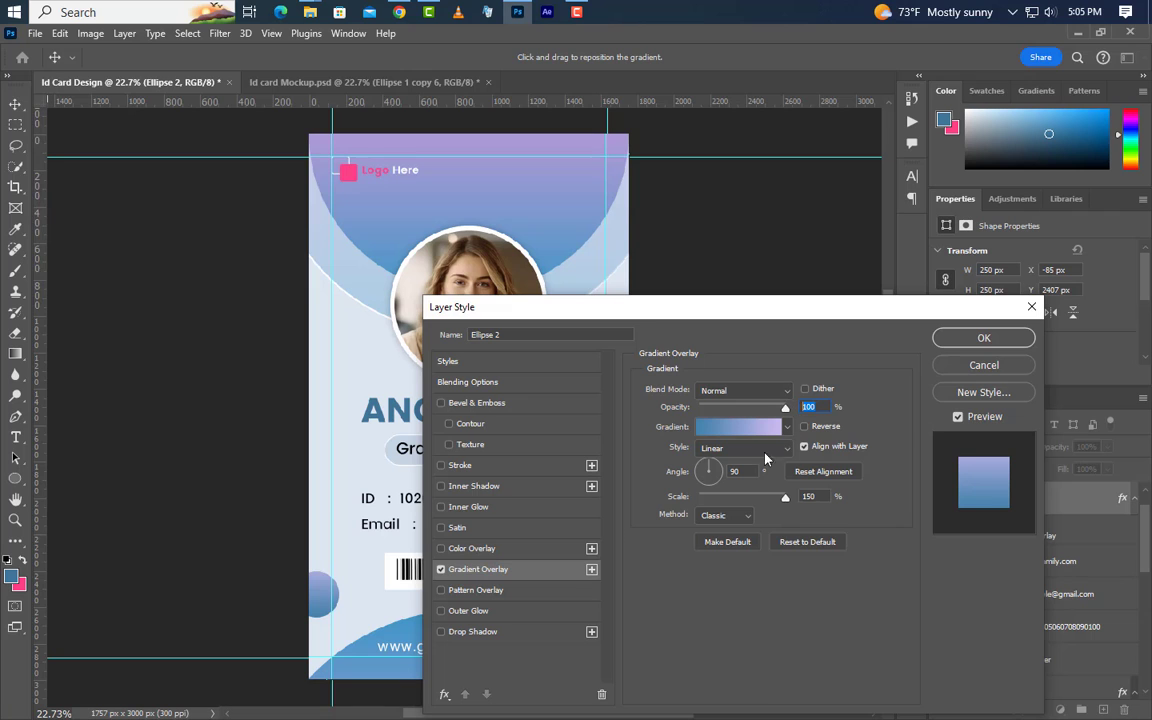
pyautogui.moveTo(748, 471); pyautogui.dragTo(728, 476)
pyautogui.doubleClick(806, 497)
pyautogui.click(984, 340)
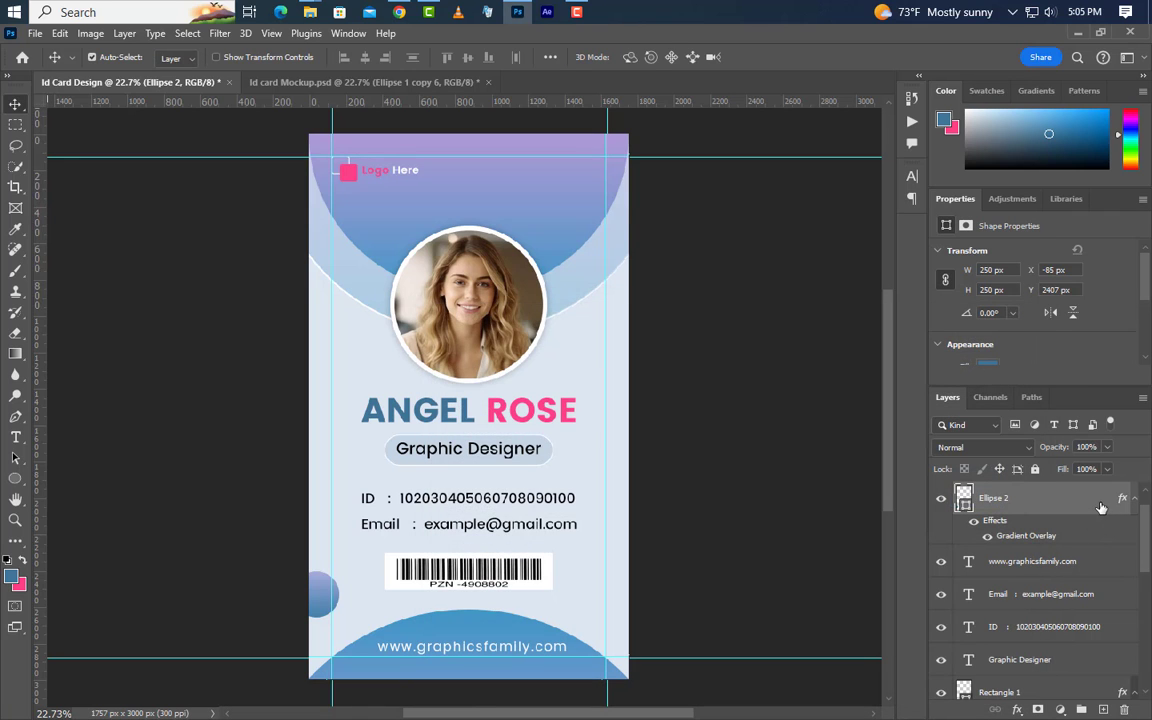
pyautogui.rightClick(1100, 508)
# Duplicate the gradient circle, move the copy beside ROSE and resize it to 150 px
pyautogui.click(1032, 146)
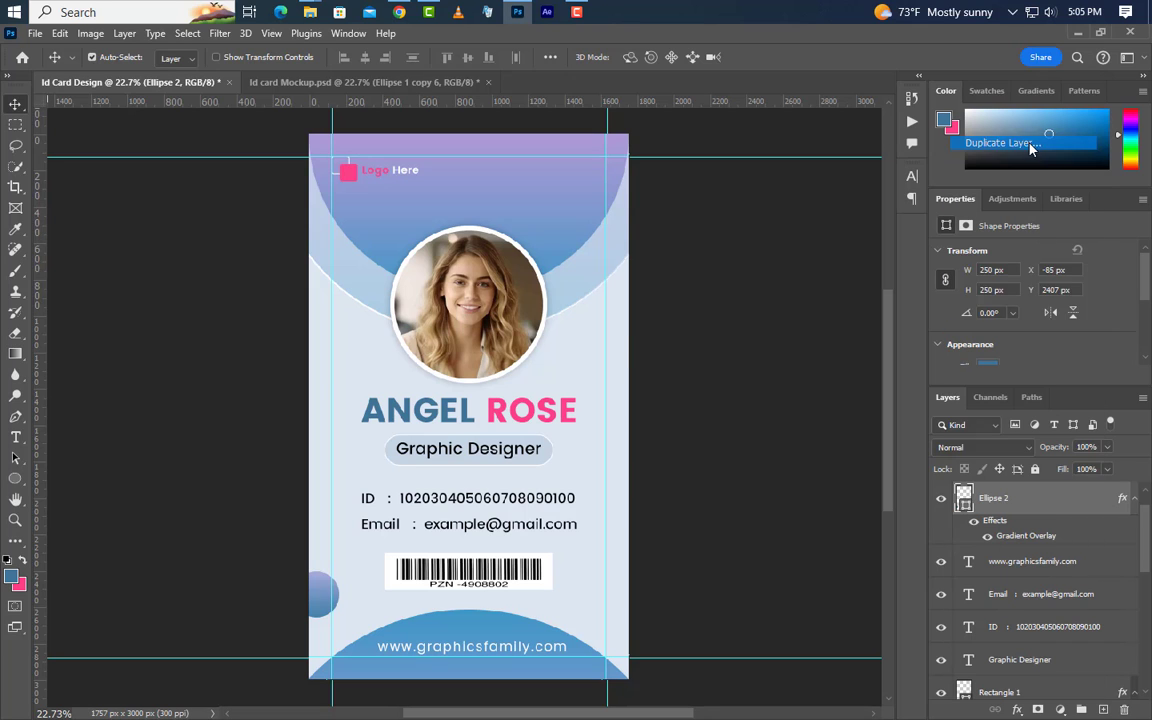
pyautogui.click(708, 216)
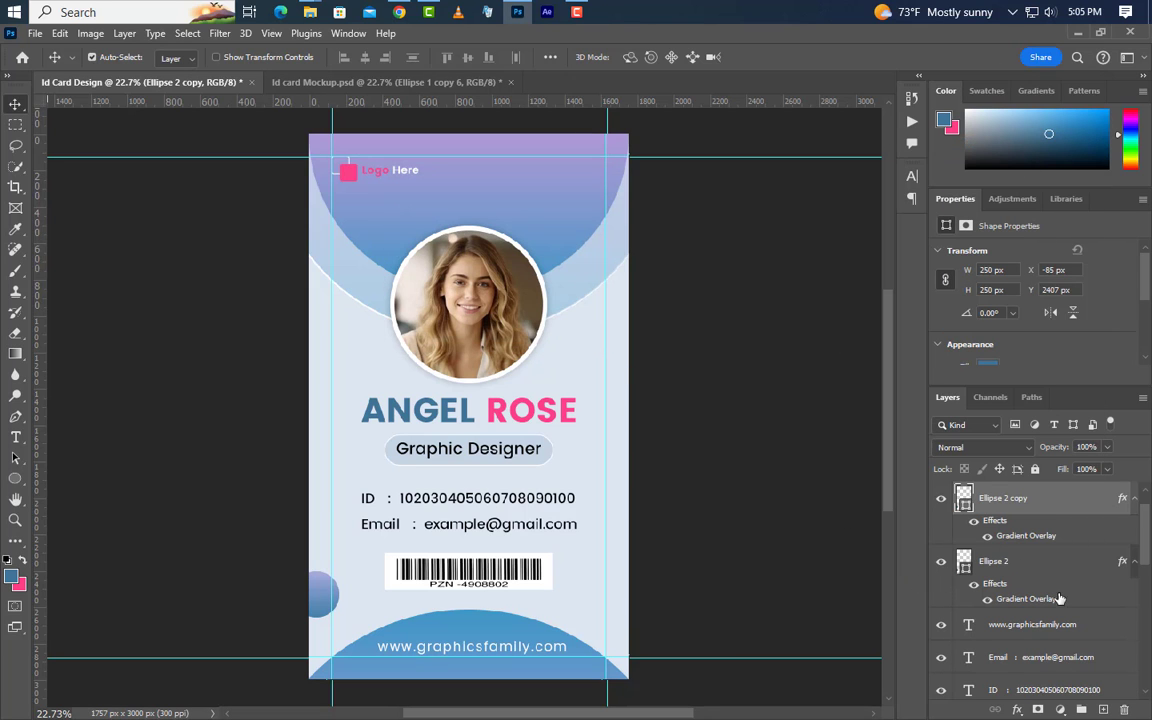
pyautogui.hotkey('ctrl', 't')
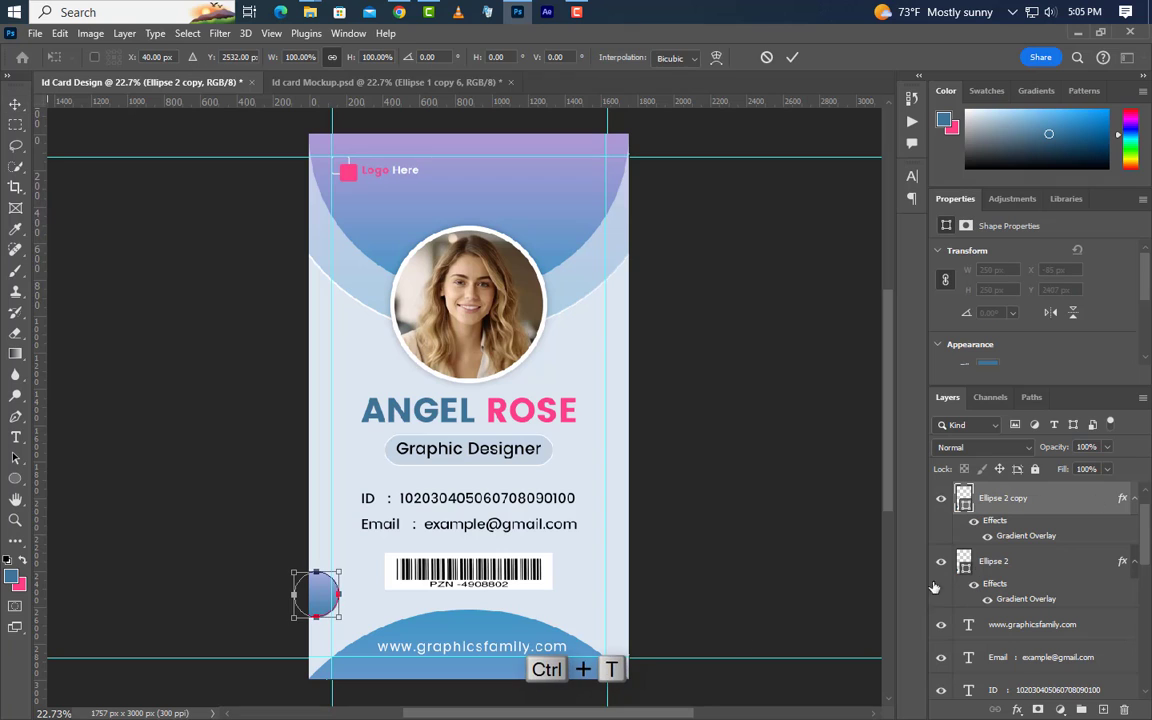
pyautogui.moveTo(322, 594); pyautogui.dragTo(597, 443)
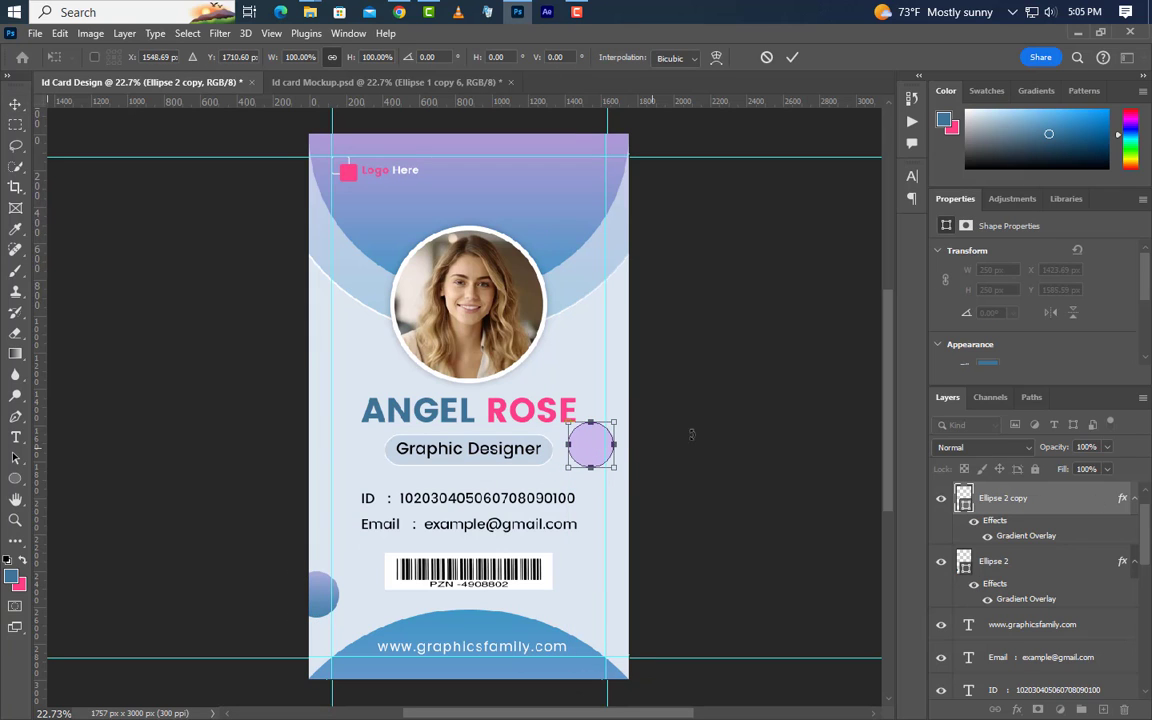
pyautogui.click(791, 58)
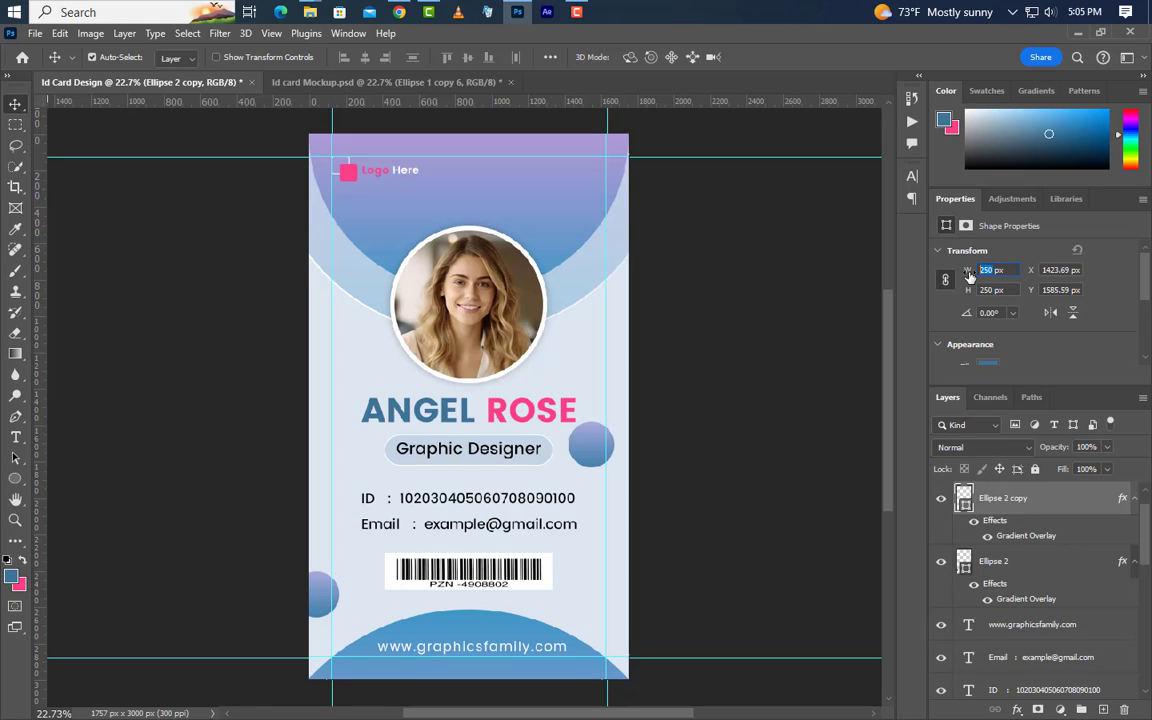
pyautogui.write('15')
pyautogui.press('Return')
# Duplicate it again as a 50 px bubble placed just above the portrait
pyautogui.rightClick(1076, 507)
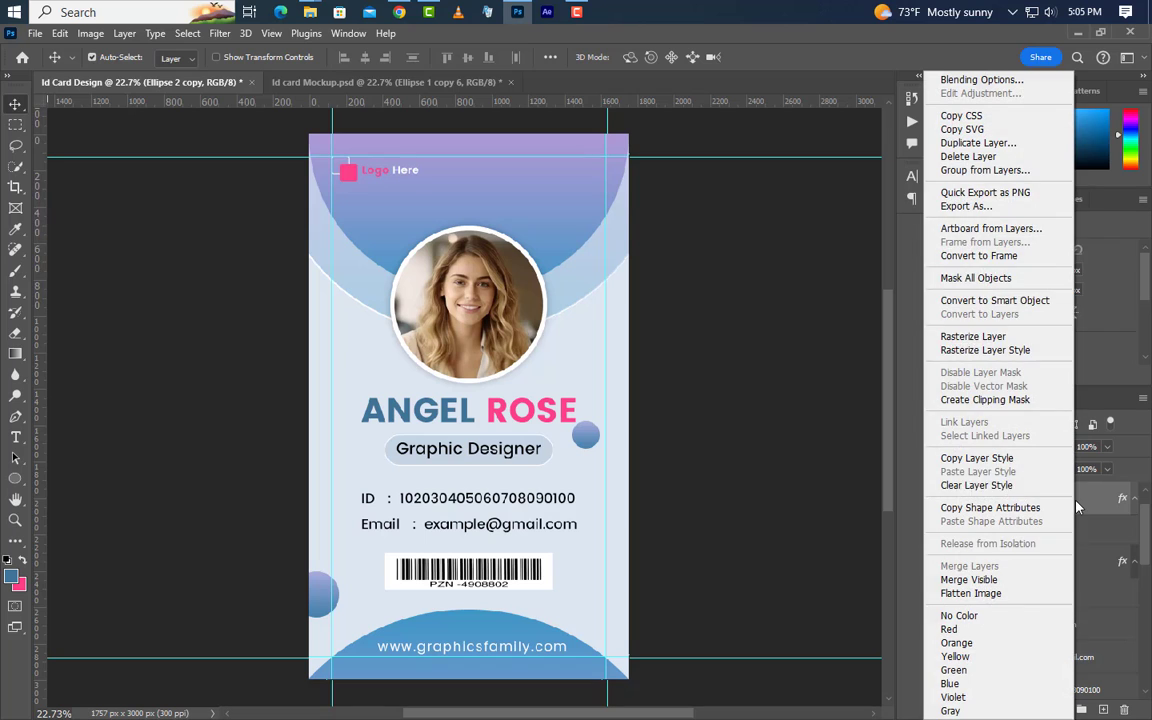
pyautogui.click(987, 144)
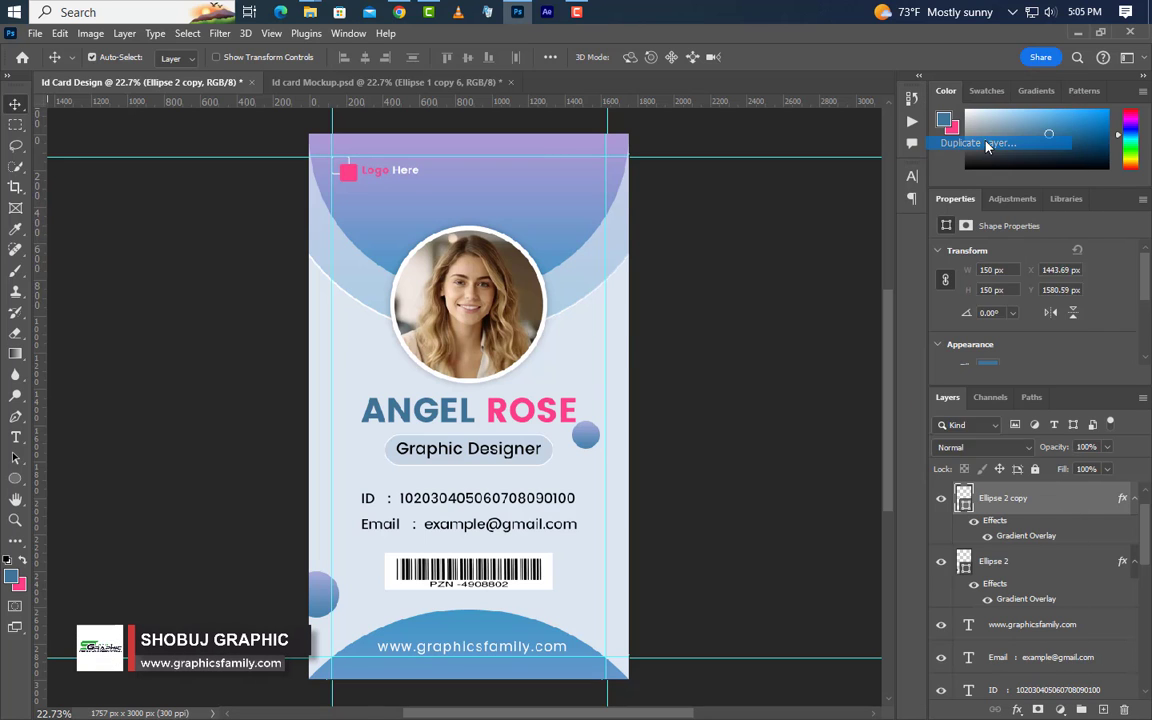
pyautogui.click(708, 217)
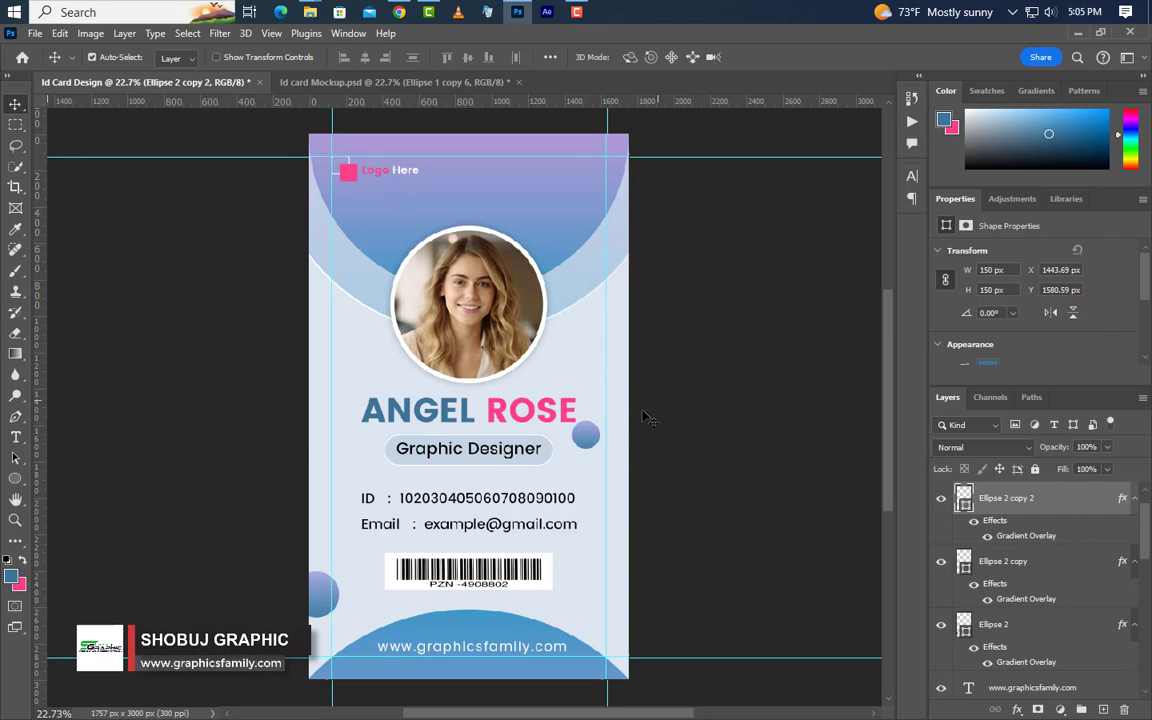
pyautogui.moveTo(597, 445); pyautogui.dragTo(399, 230)
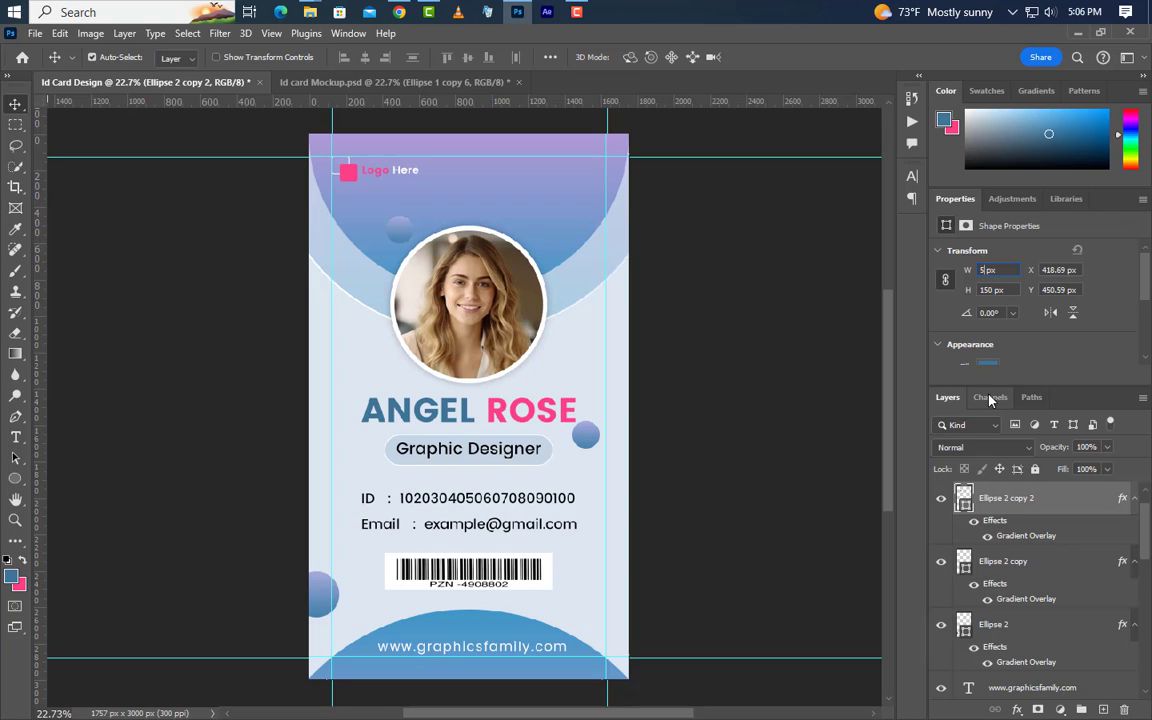
pyautogui.press('Return')
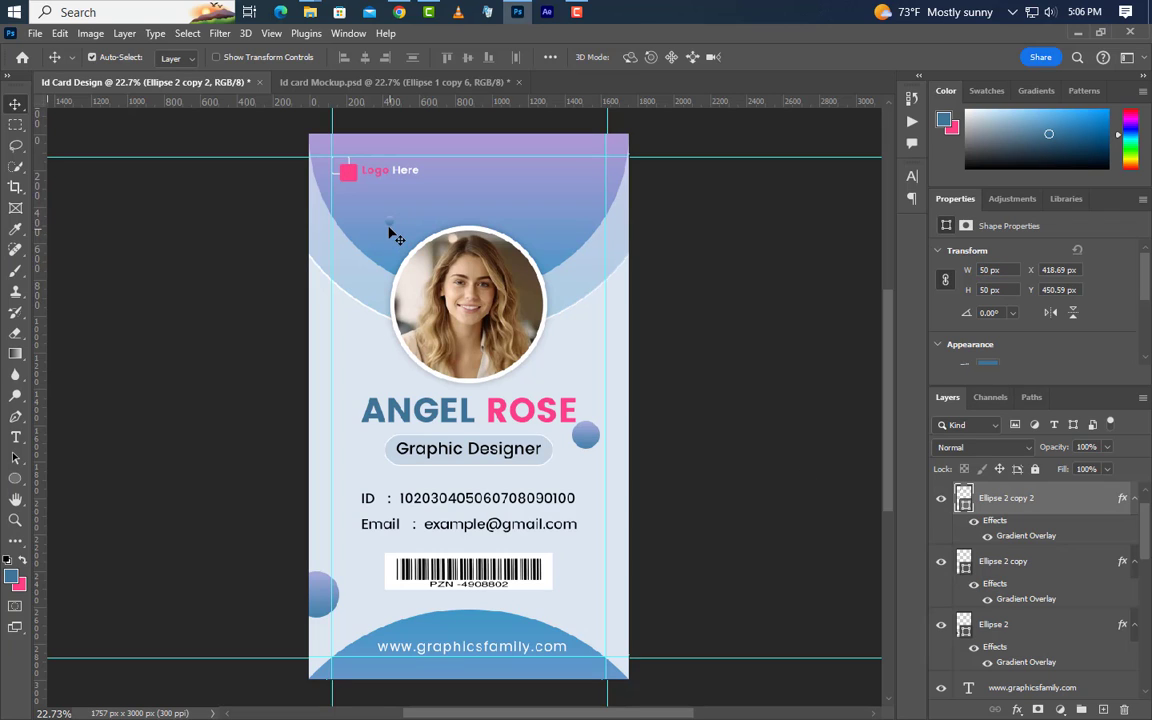
pyautogui.moveTo(390, 229); pyautogui.dragTo(404, 245)
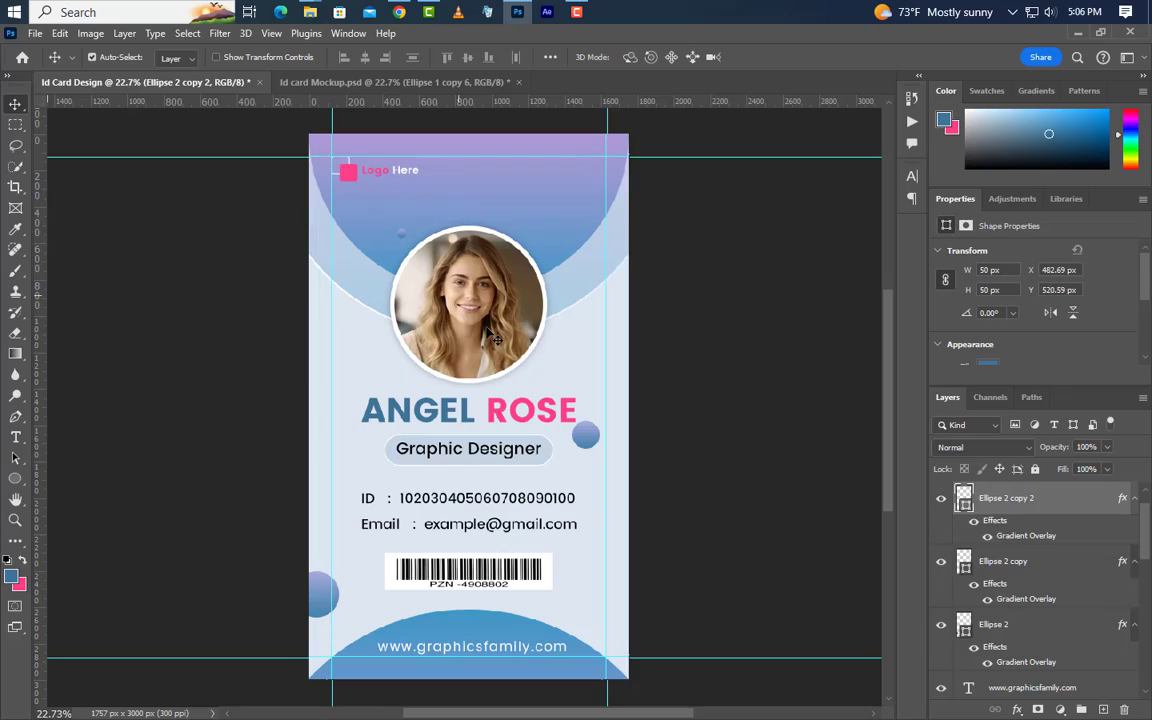